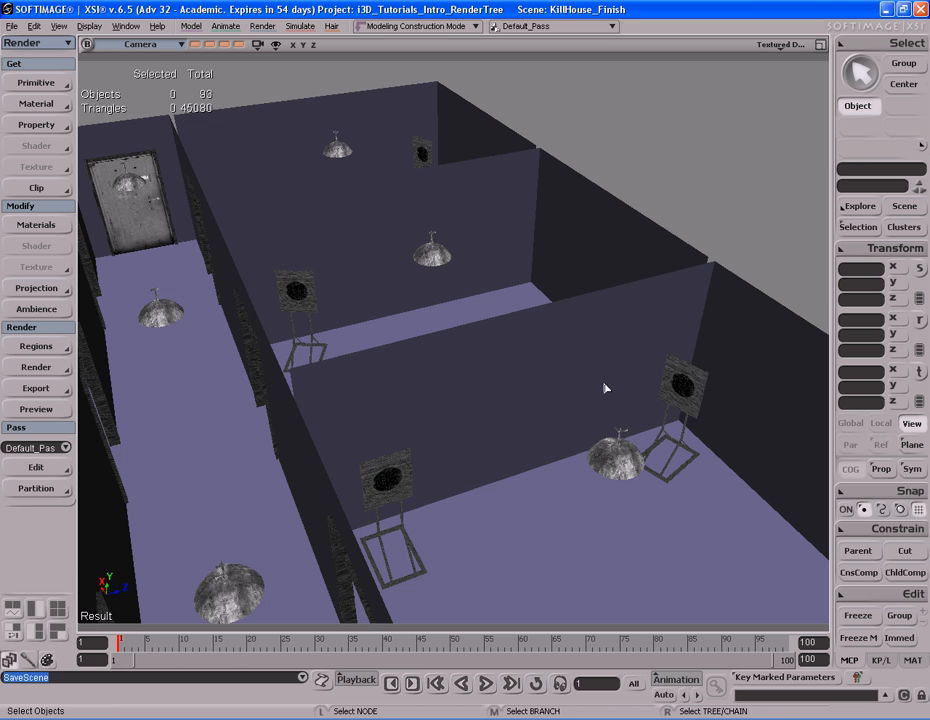
# Inspect the room with the shooting targets from above and select its WallsA mesh.
pyautogui.moveTo(419, 428); pyautogui.dragTo(512, 438, button='middle')
pyautogui.moveTo(512, 438); pyautogui.dragTo(530, 404)
pyautogui.moveTo(530, 404); pyautogui.dragTo(546, 384, button='right')
pyautogui.press('space')
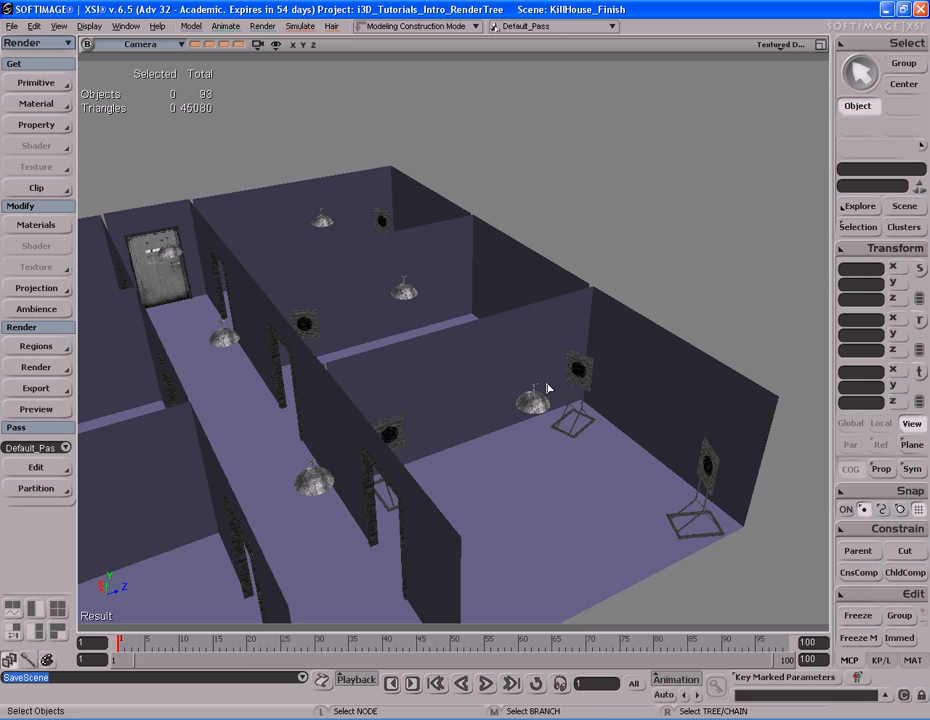
pyautogui.press('s')
pyautogui.moveTo(546, 384); pyautogui.dragTo(510, 420, button='right')
pyautogui.click(502, 366)
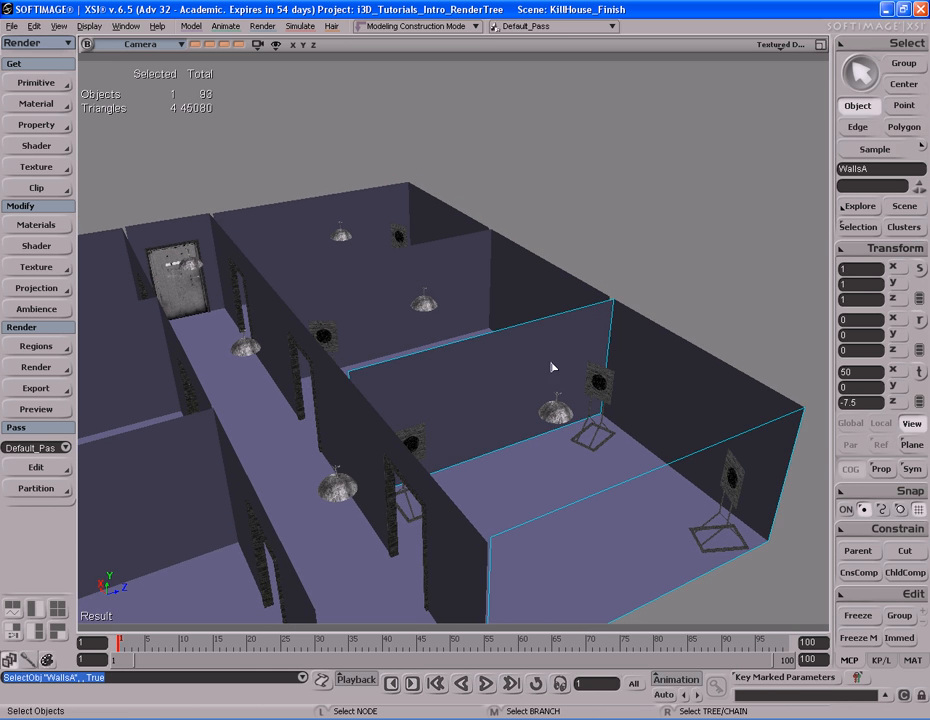
pyautogui.click(659, 372)
pyautogui.press('s')
pyautogui.moveTo(646, 384); pyautogui.dragTo(532, 347, button='right')
pyautogui.click(524, 335)
pyautogui.press('s')
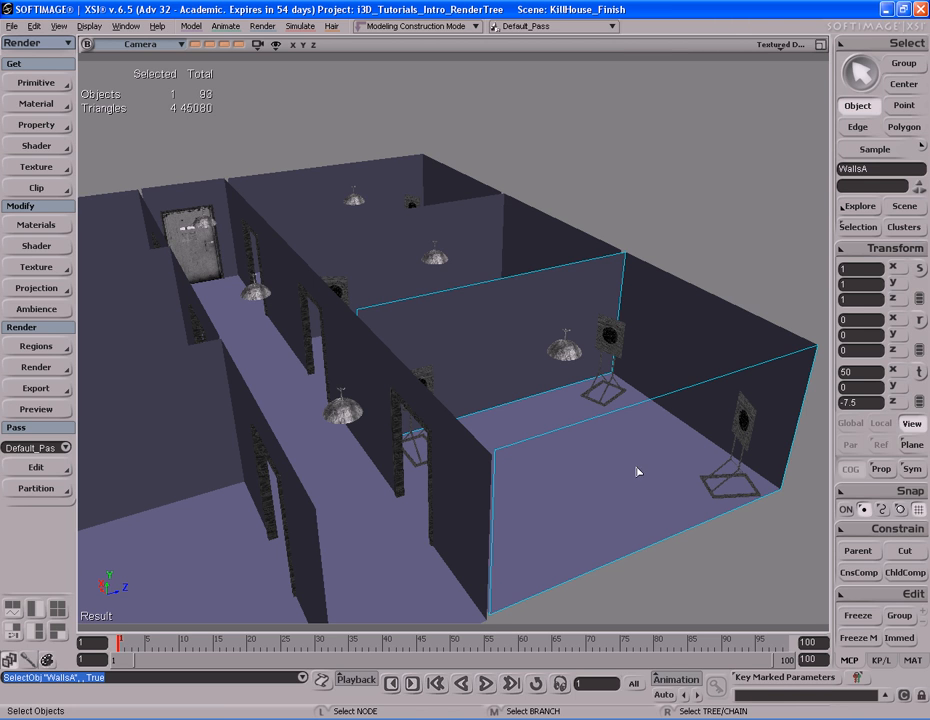
# Compare which walls of the target room belong to WallsB and WallsA, leaving WallsA selected.
pyautogui.click(568, 313)
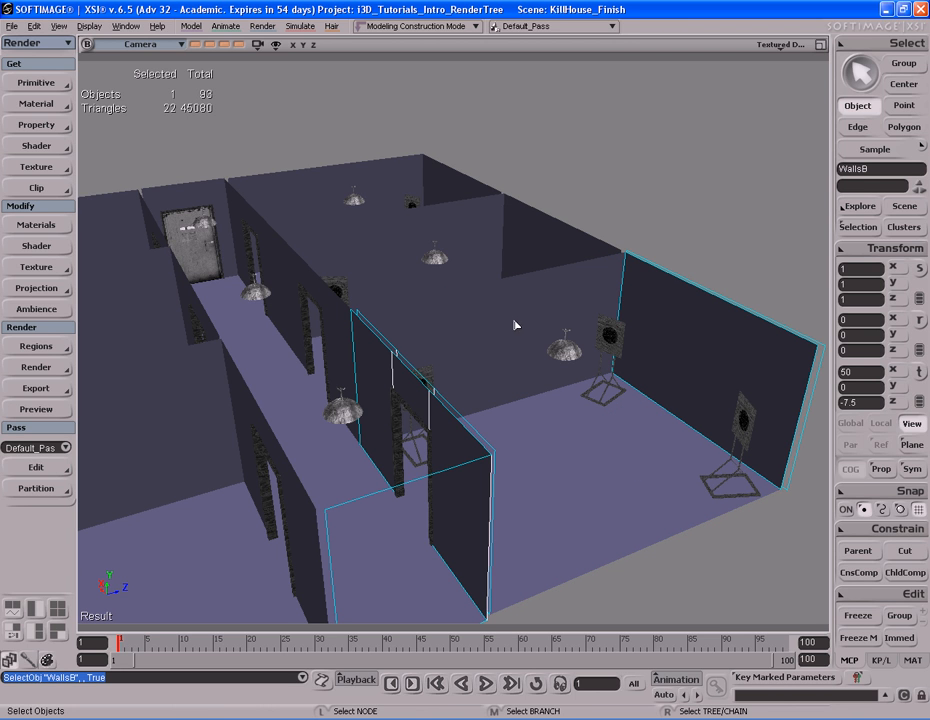
pyautogui.click(542, 319)
pyautogui.click(871, 168)
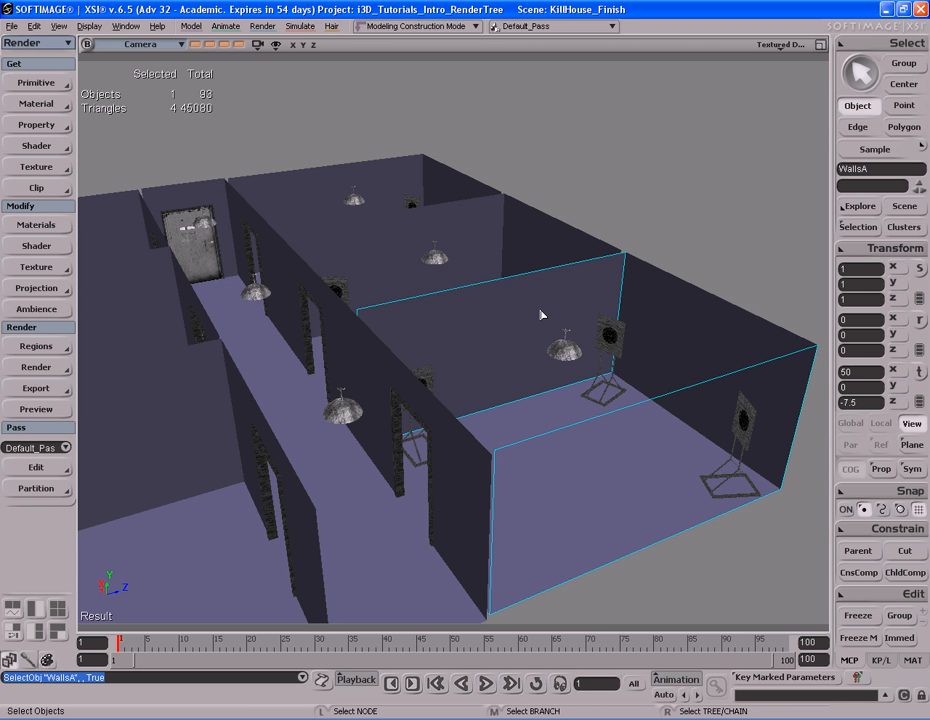
pyautogui.click(673, 309)
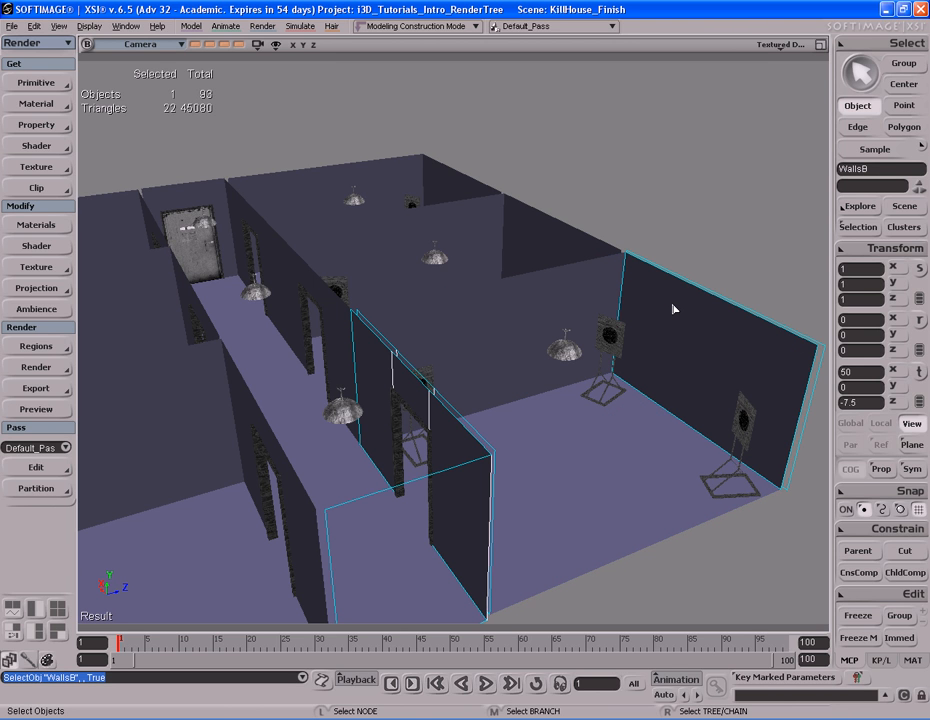
pyautogui.click(523, 317)
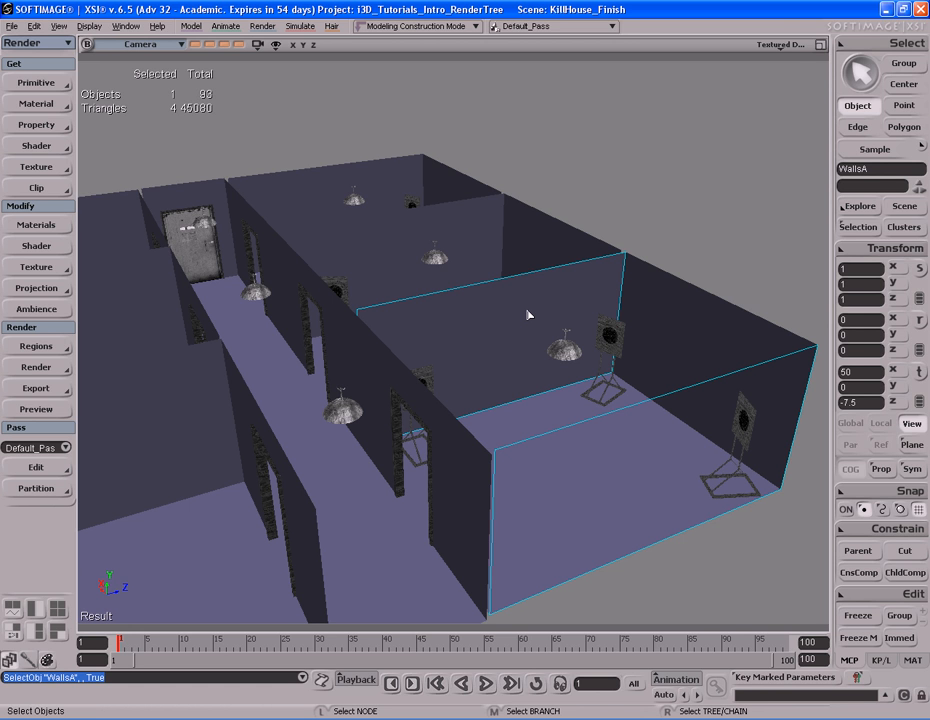
# Create a new Blinn material in the Material Manager's DefaultLib library.
pyautogui.hotkey('ctrl', '7')
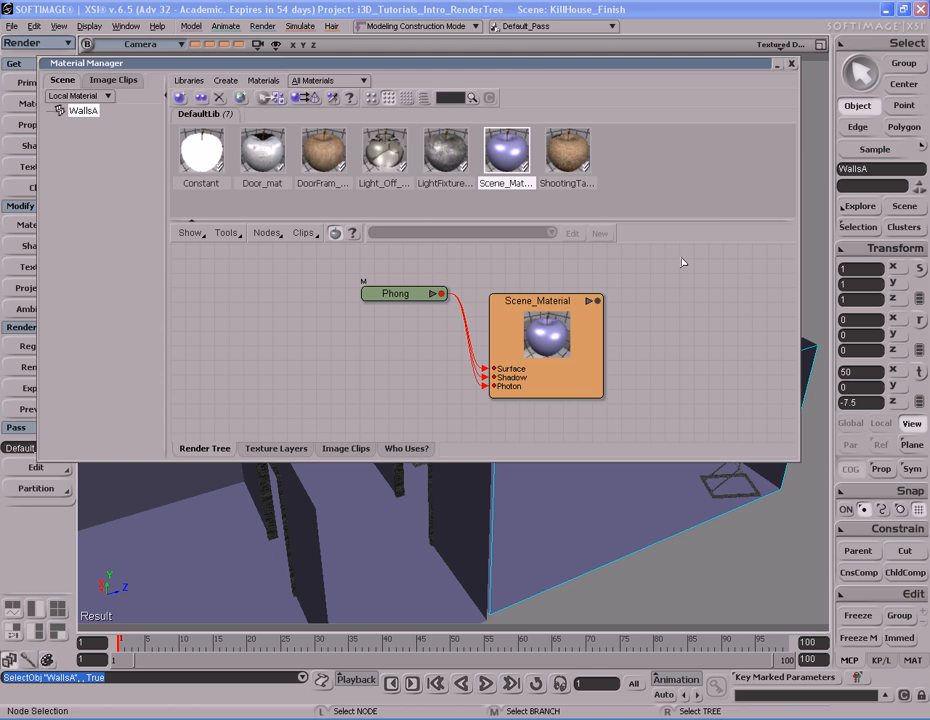
pyautogui.click(662, 180)
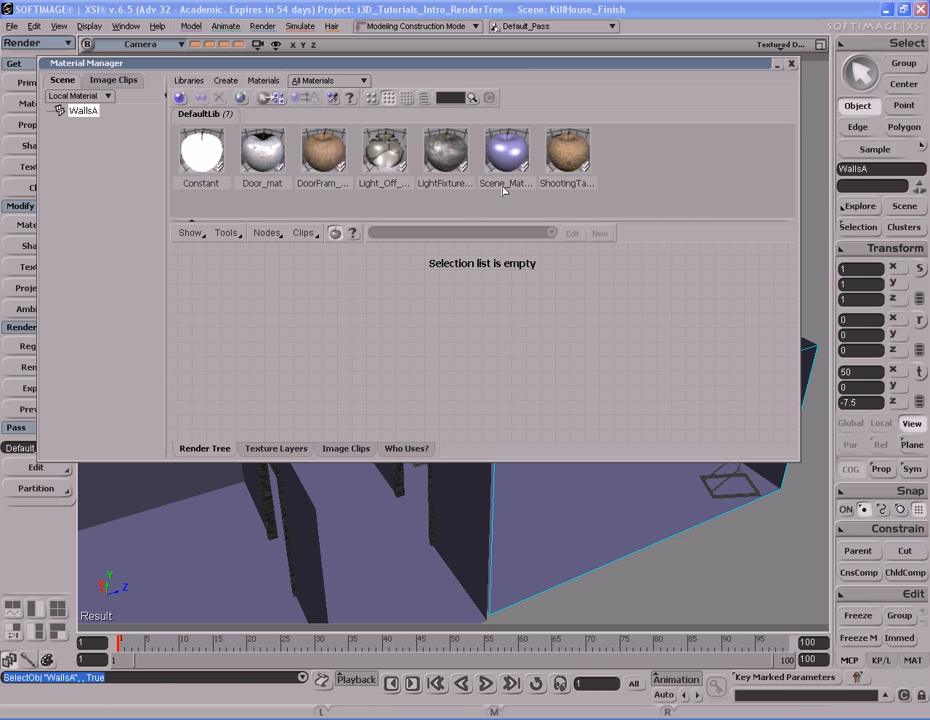
pyautogui.click(224, 82)
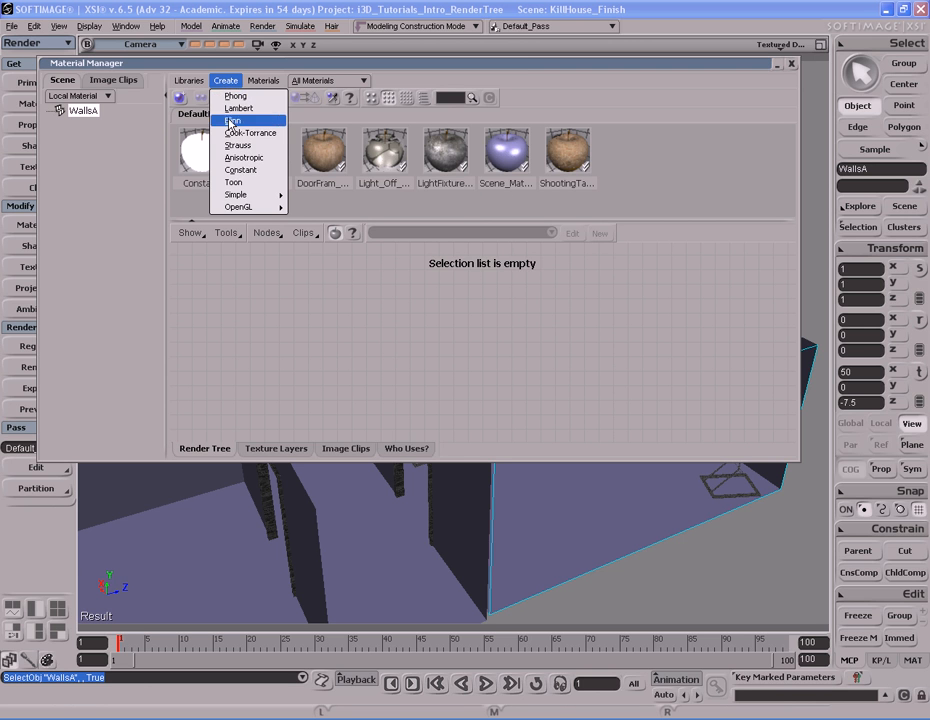
pyautogui.click(233, 120)
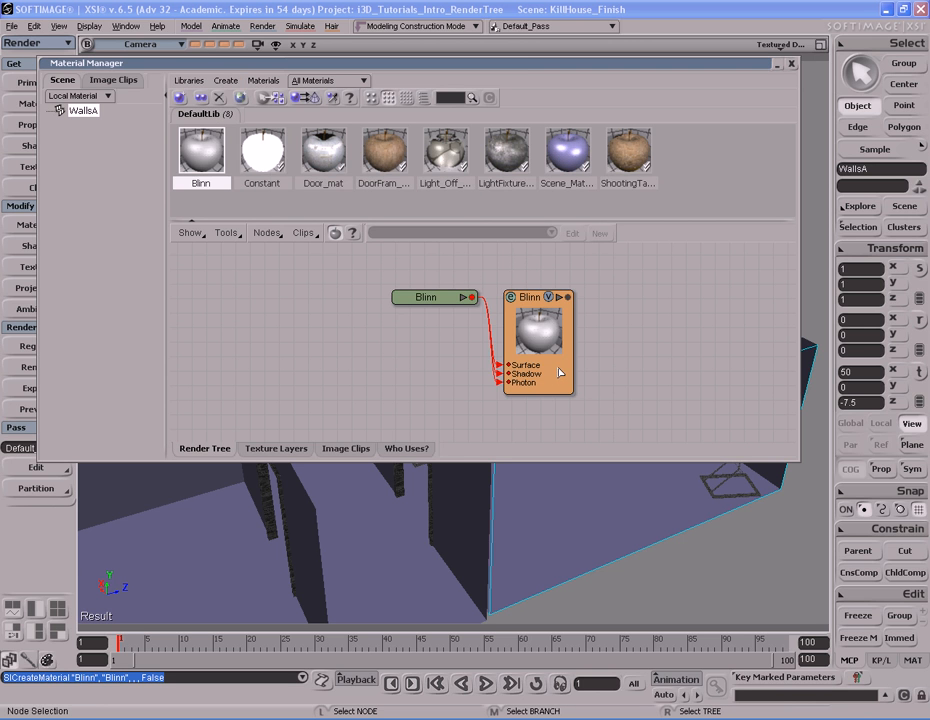
# Rename the new Blinn material as WallsA_mat.
pyautogui.doubleClick(538, 325)
pyautogui.doubleClick(702, 219)
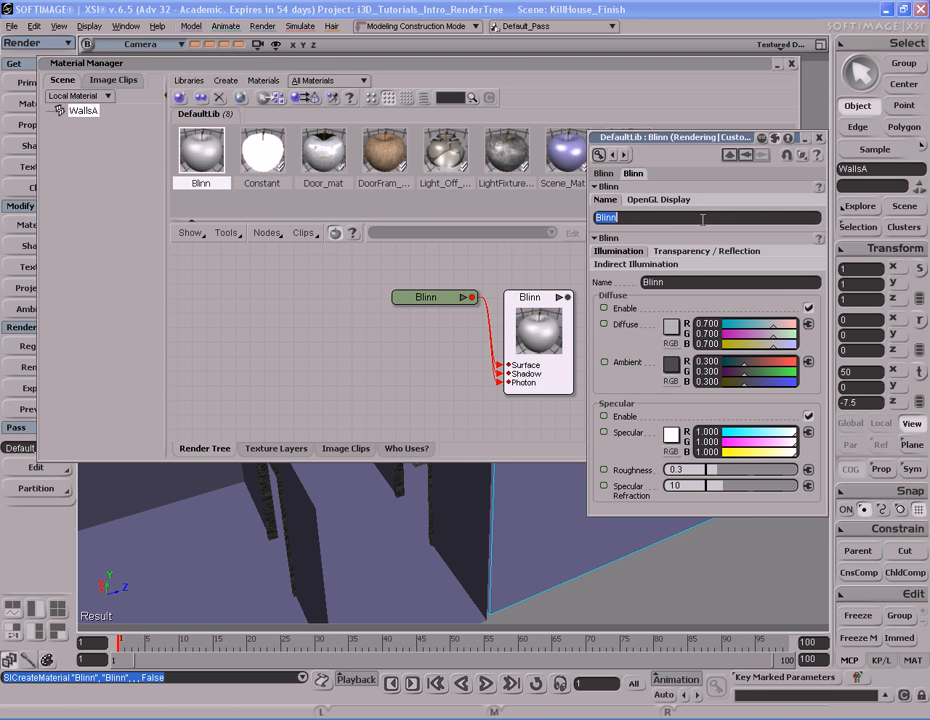
pyautogui.write('WallsA')
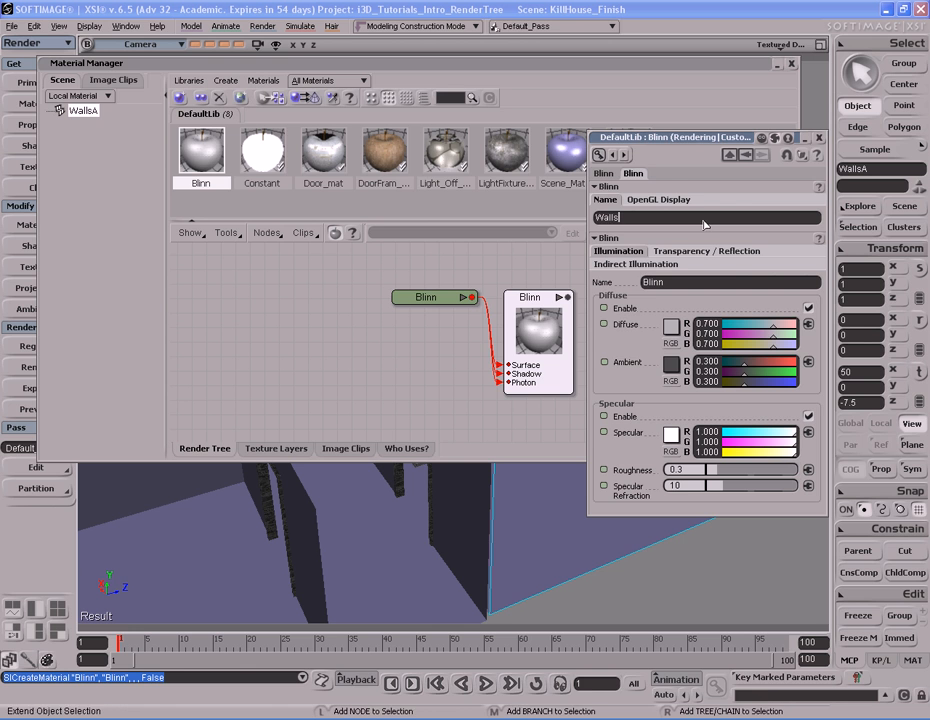
pyautogui.write('_mat')
pyautogui.press('Return')
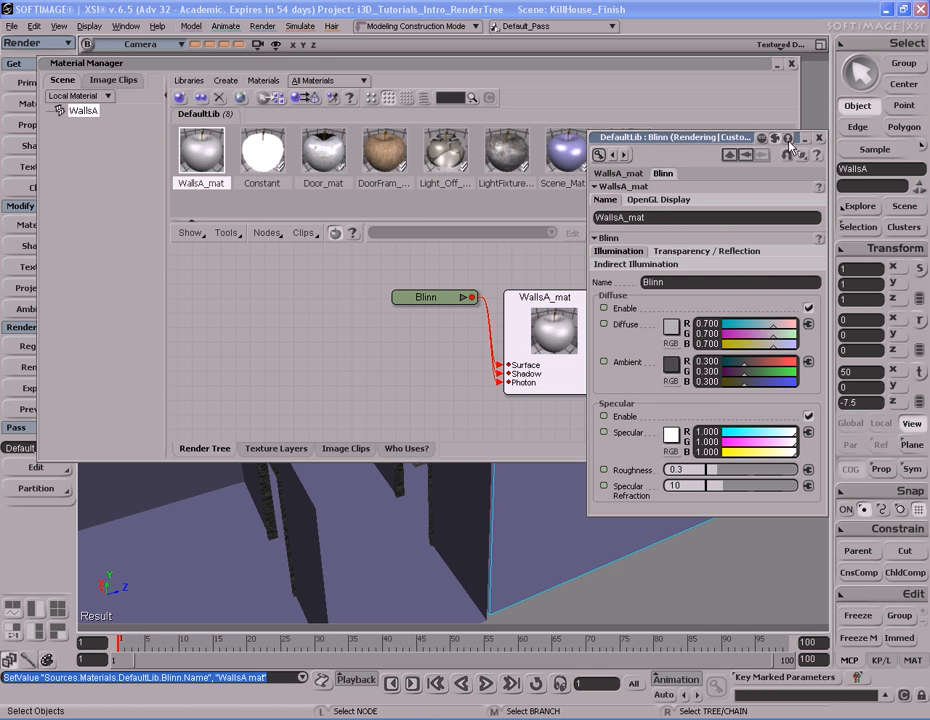
pyautogui.moveTo(742, 139); pyautogui.dragTo(686, 159)
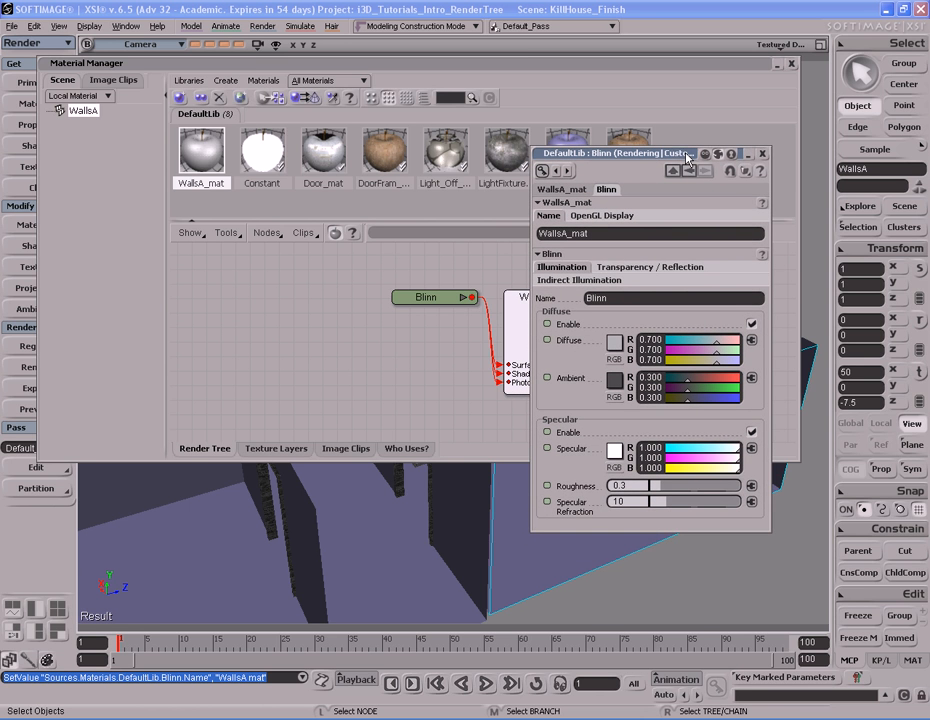
pyautogui.click(763, 155)
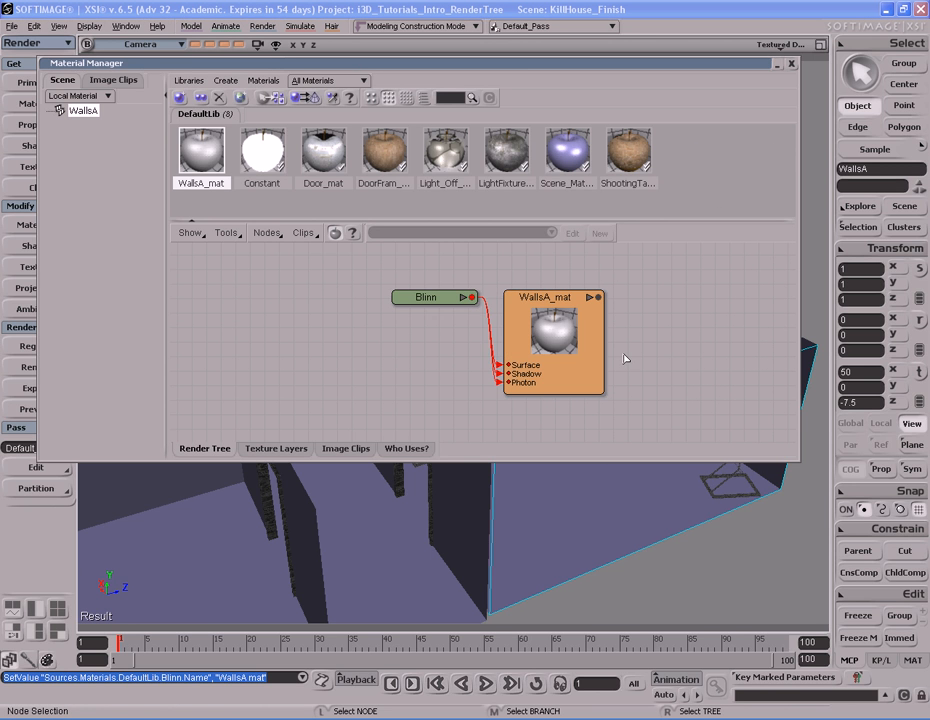
# Connect an image node using Walls_Color.jpg from the Kill House textures to the Blinn shader's diffuse color.
pyautogui.doubleClick(410, 297)
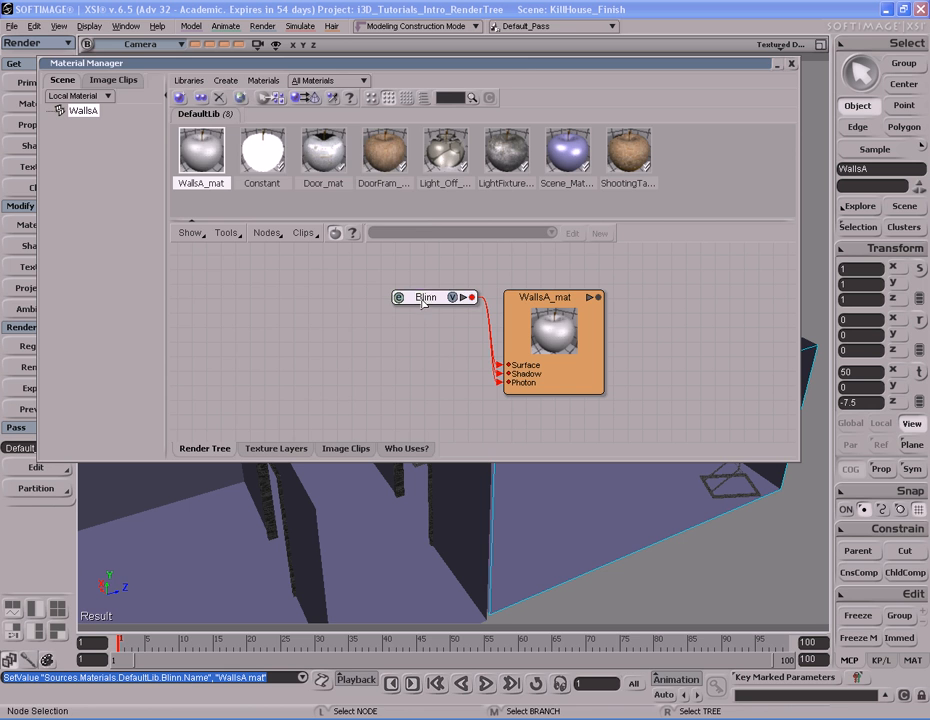
pyautogui.click(410, 251)
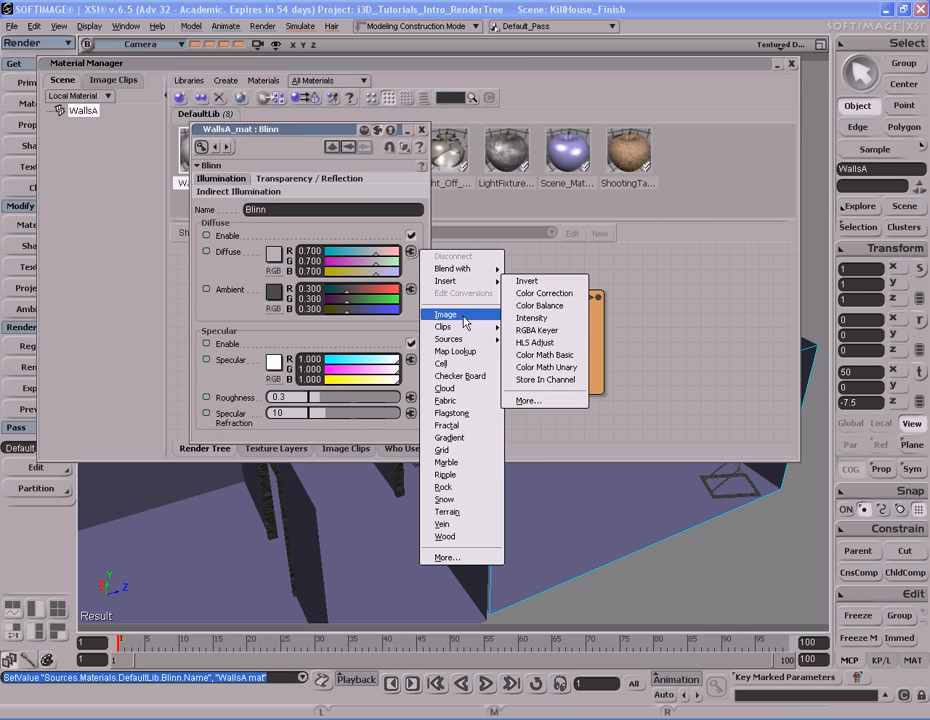
pyautogui.click(450, 317)
pyautogui.click(412, 224)
pyautogui.click(423, 250)
pyautogui.moveTo(678, 272); pyautogui.dragTo(670, 446)
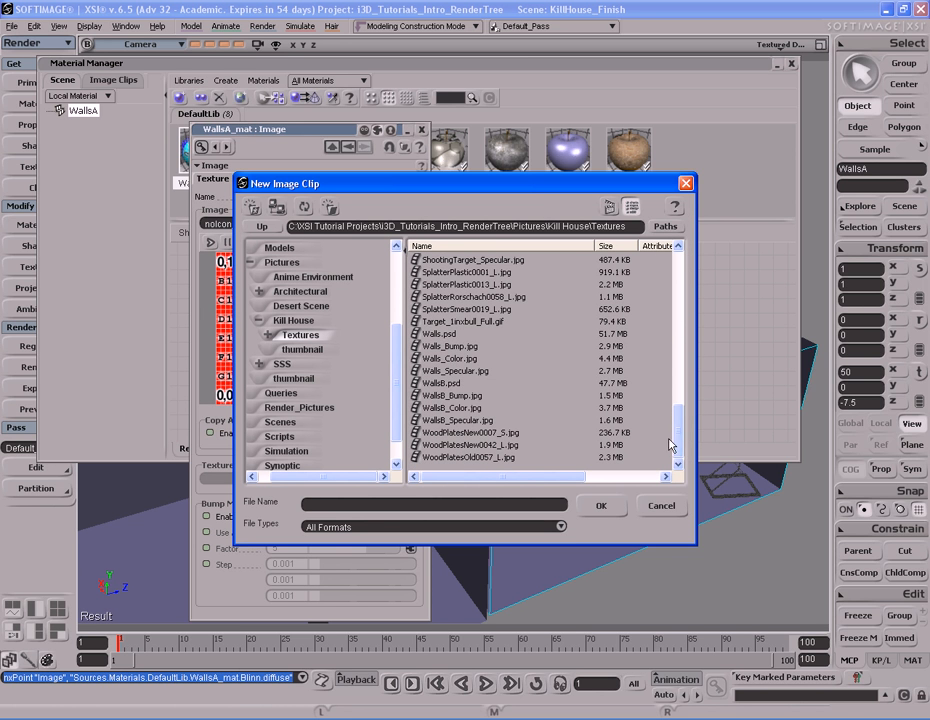
pyautogui.click(457, 359)
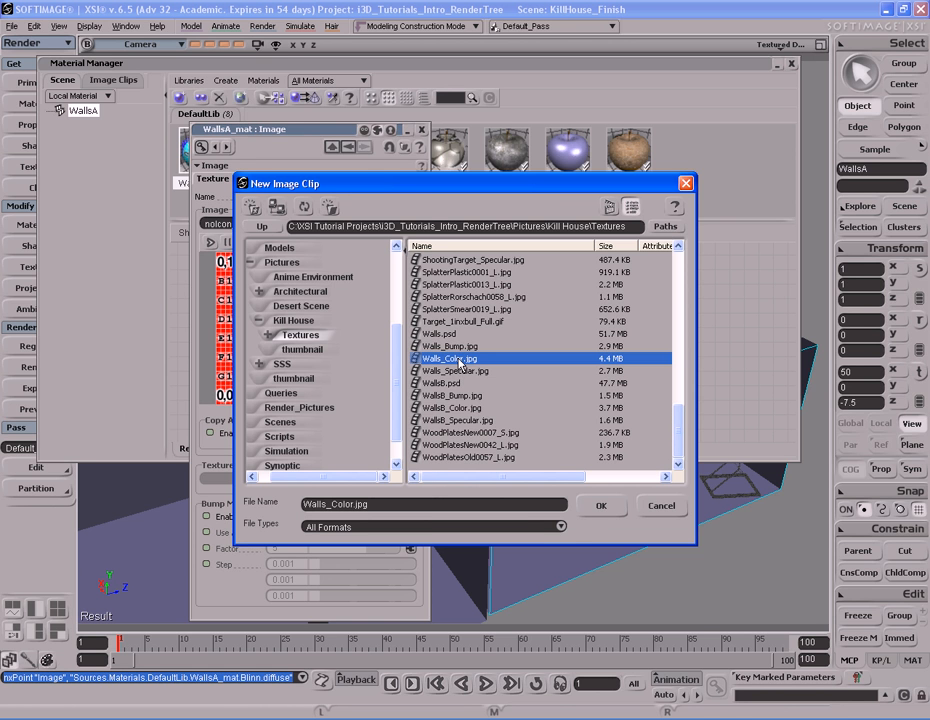
pyautogui.doubleClick(459, 360)
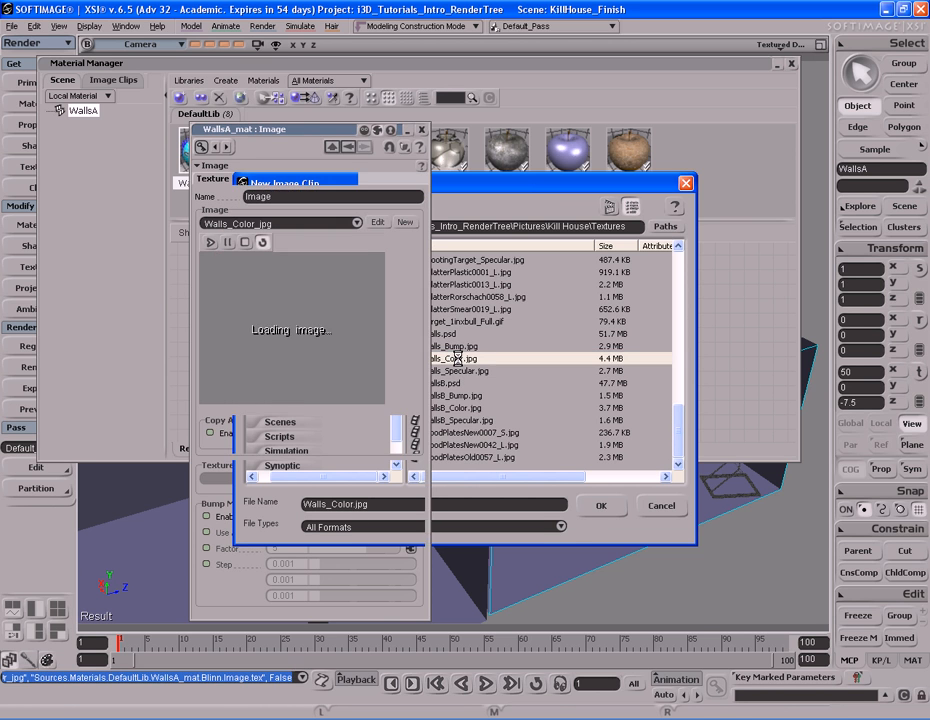
pyautogui.click(424, 126)
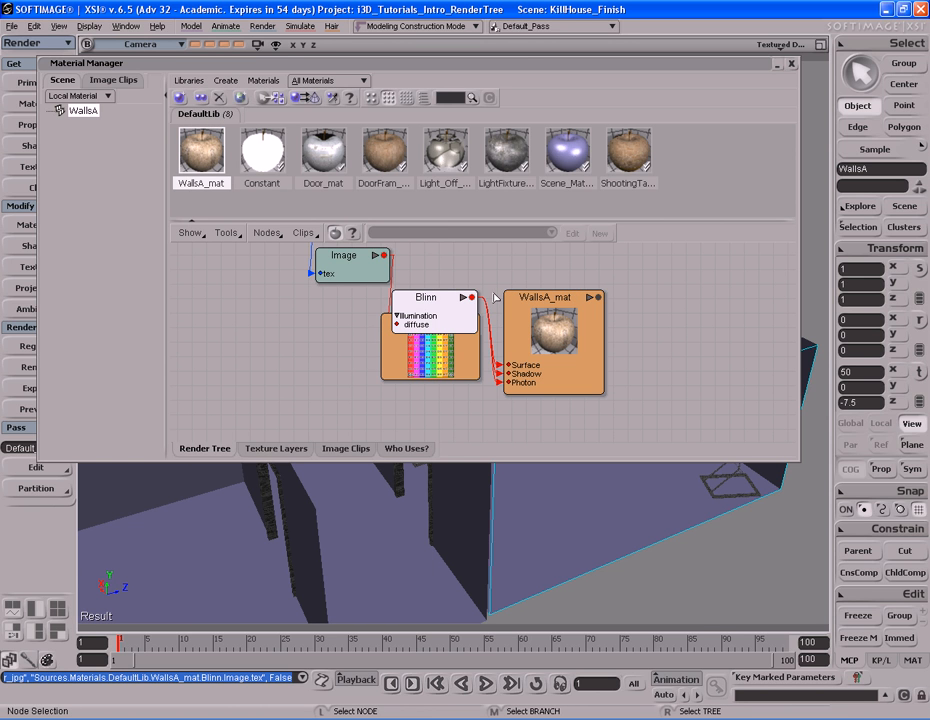
# Connect an image node using Walls_Specular.jpg to the Blinn shader's specular color and auto-arrange the render tree.
pyautogui.doubleClick(446, 320)
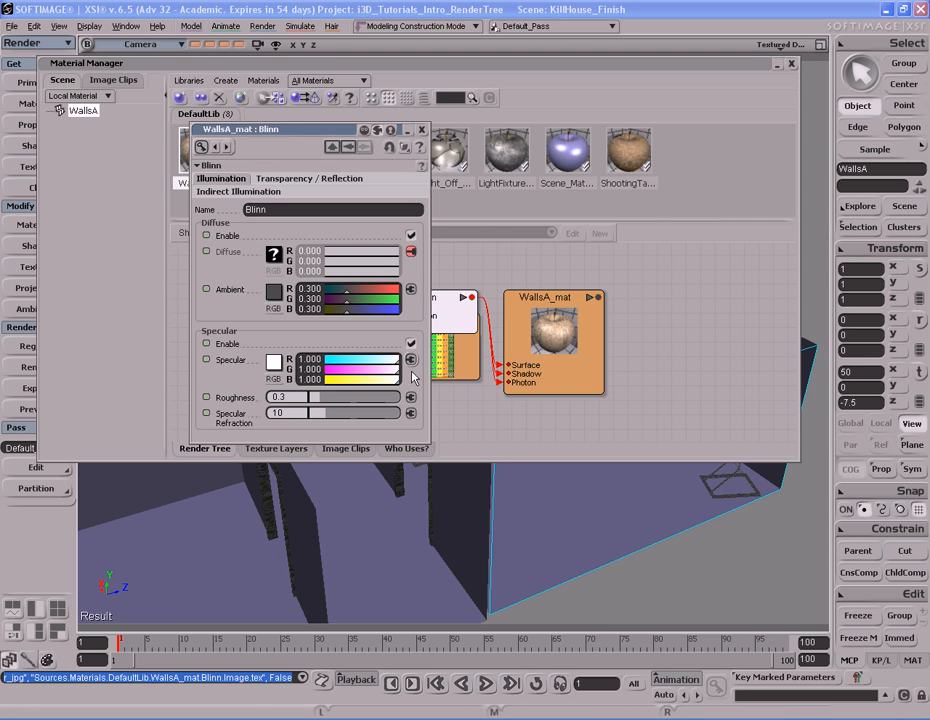
pyautogui.click(410, 360)
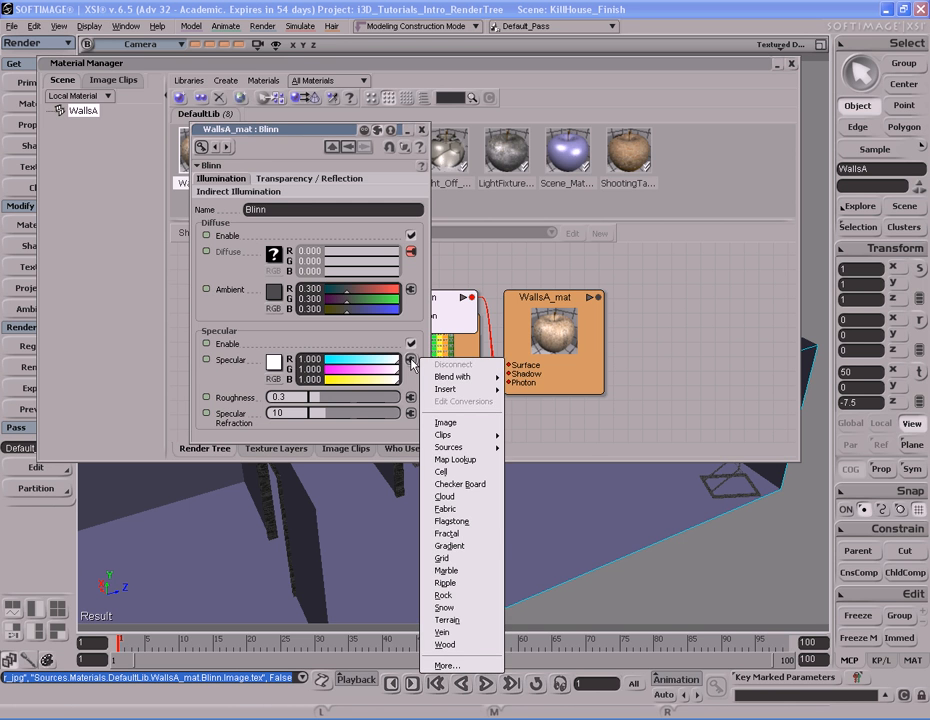
pyautogui.click(452, 423)
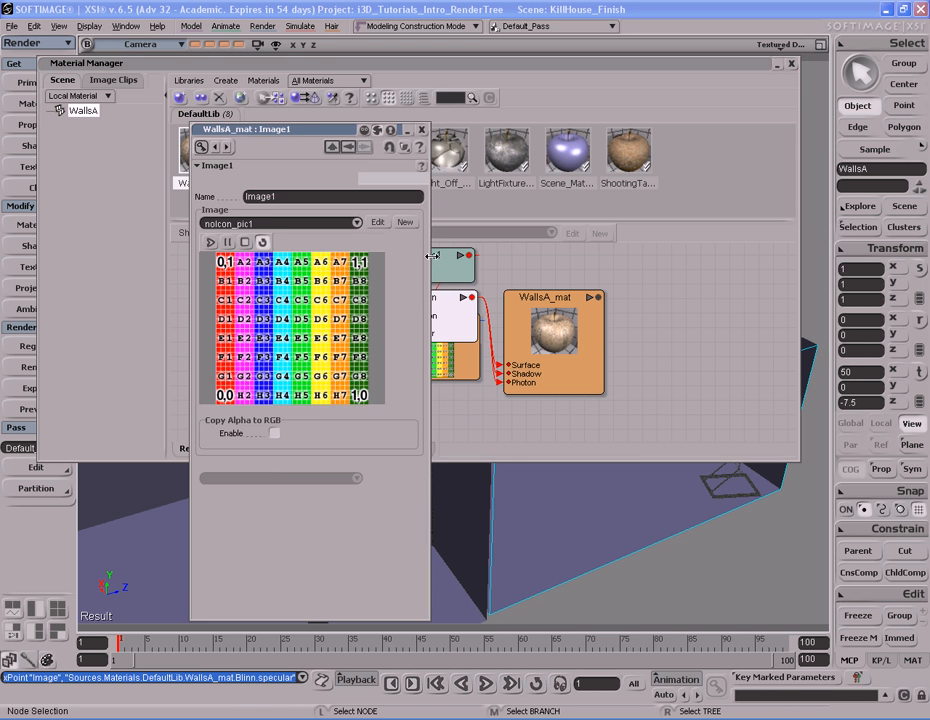
pyautogui.click(405, 222)
pyautogui.click(418, 237)
pyautogui.moveTo(675, 258); pyautogui.dragTo(677, 458)
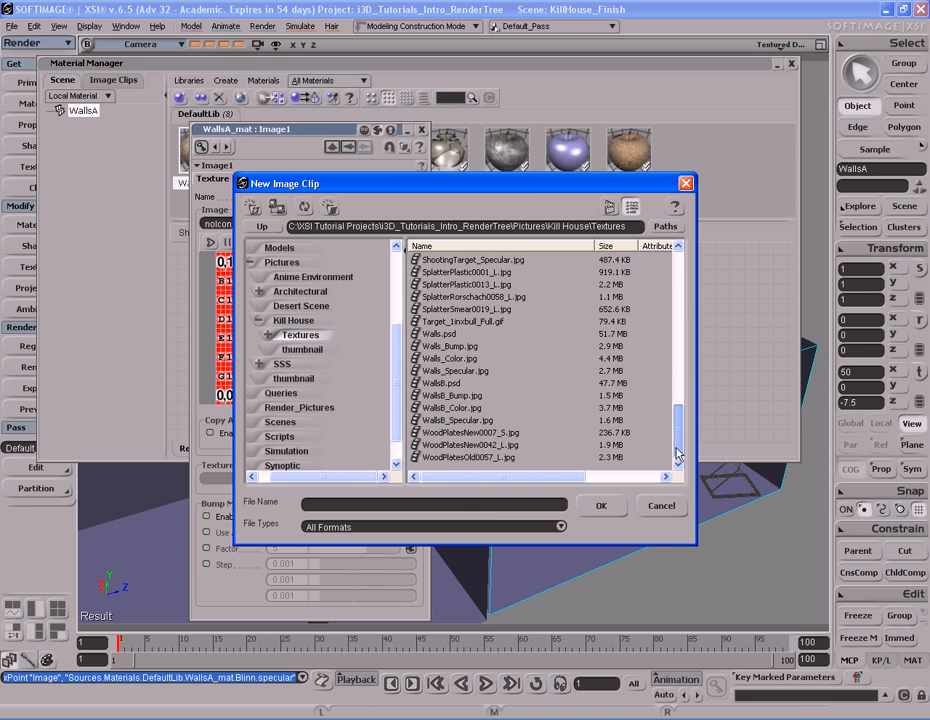
pyautogui.click(456, 371)
pyautogui.doubleClick(460, 376)
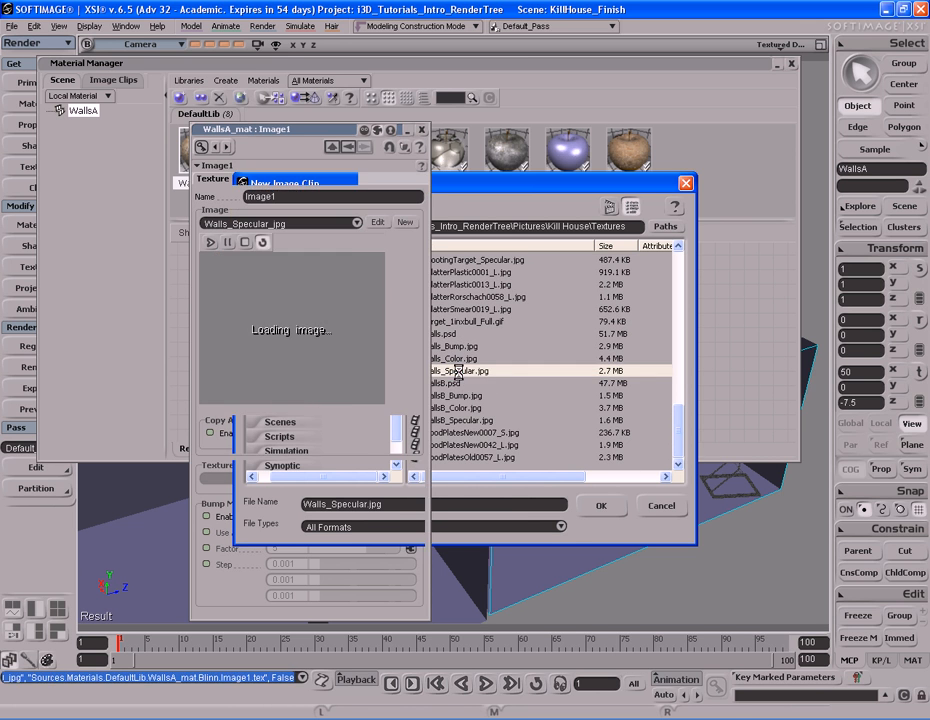
pyautogui.click(658, 352)
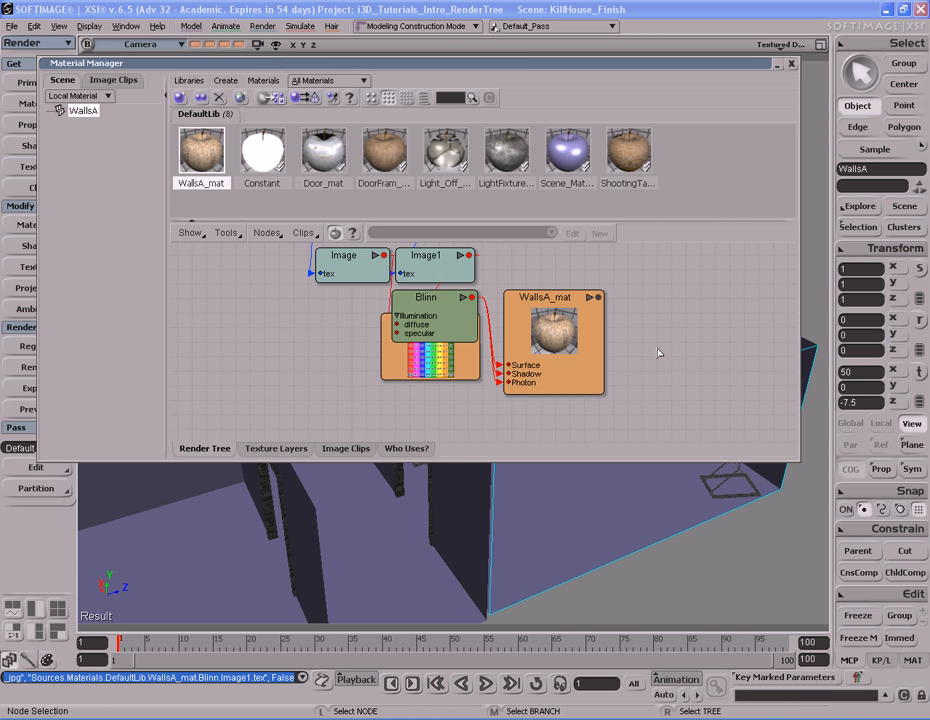
pyautogui.press('r')
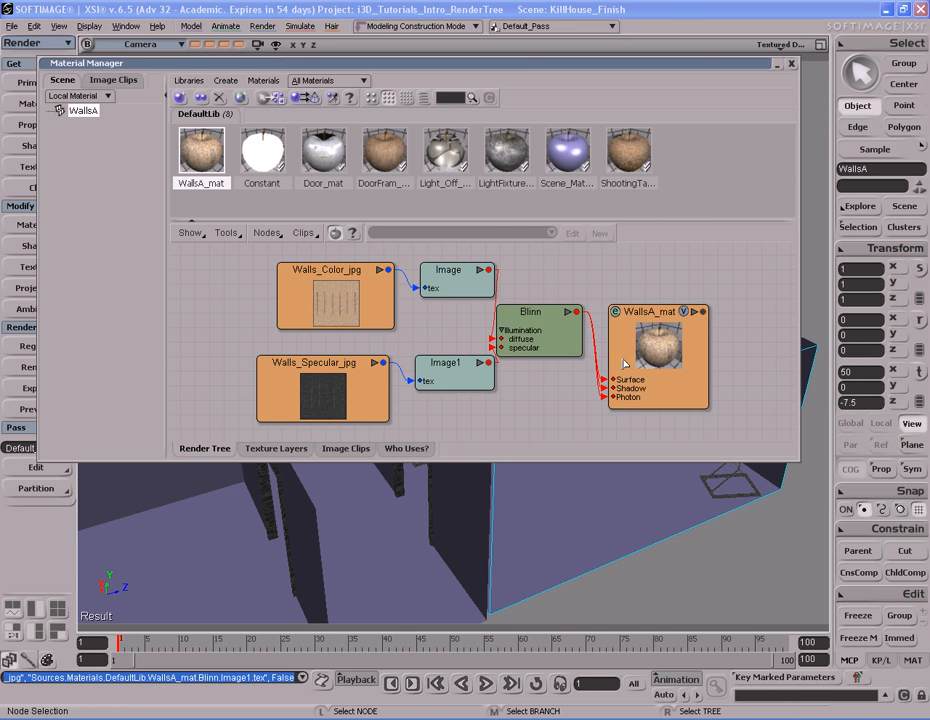
pyautogui.press('r')
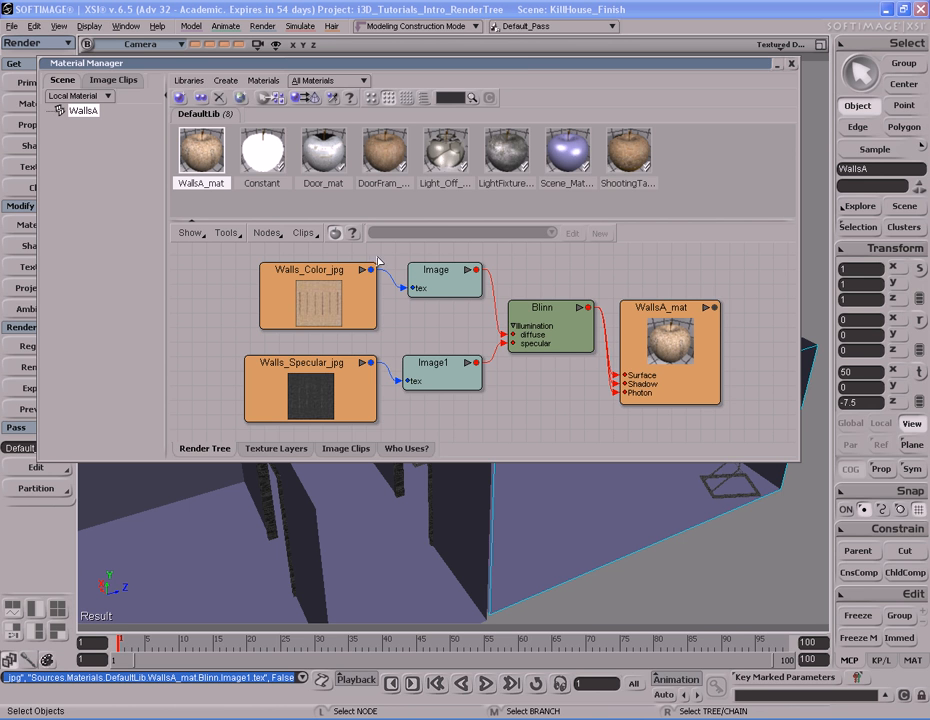
# Add an Ambient Occlusion node and a Mix 2 Colors node to the WallsA_mat render tree.
pyautogui.click(267, 232)
pyautogui.moveTo(323, 253)
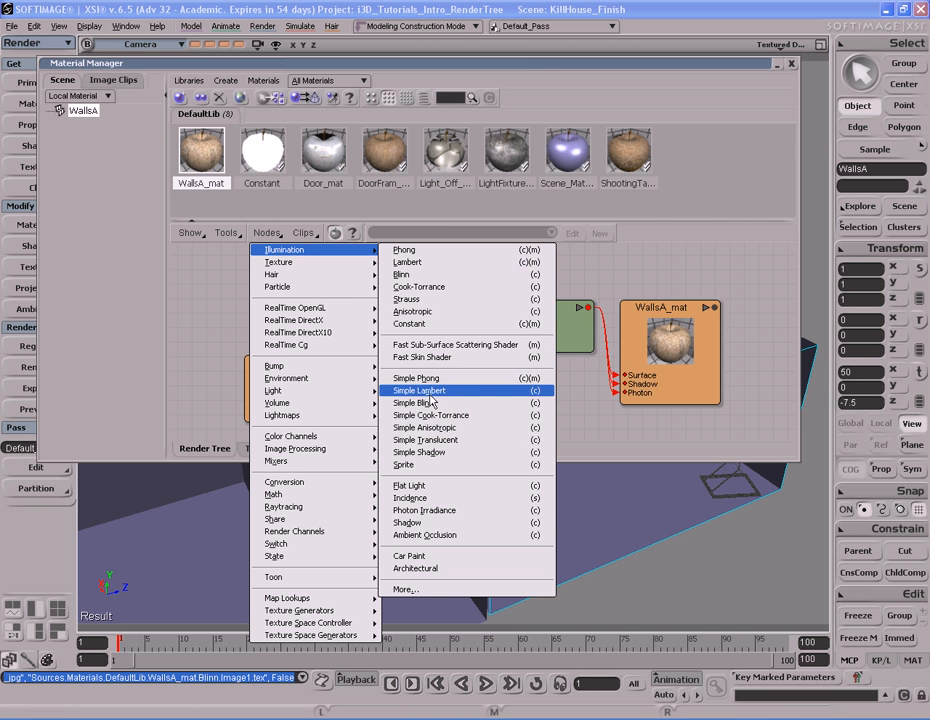
pyautogui.click(424, 535)
pyautogui.click(477, 430)
pyautogui.click(267, 232)
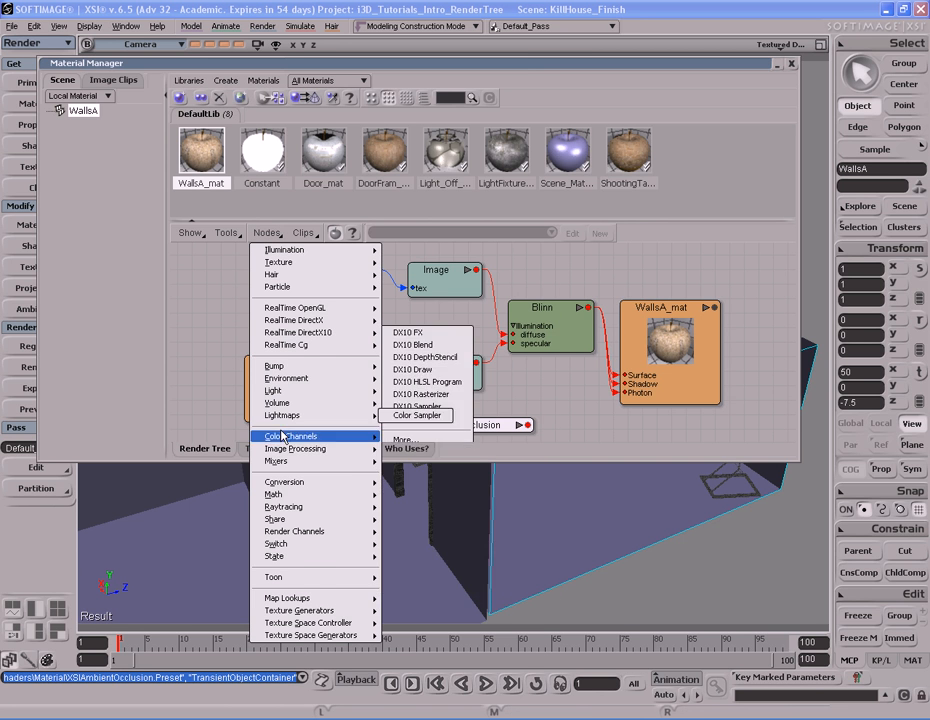
pyautogui.moveTo(333, 466)
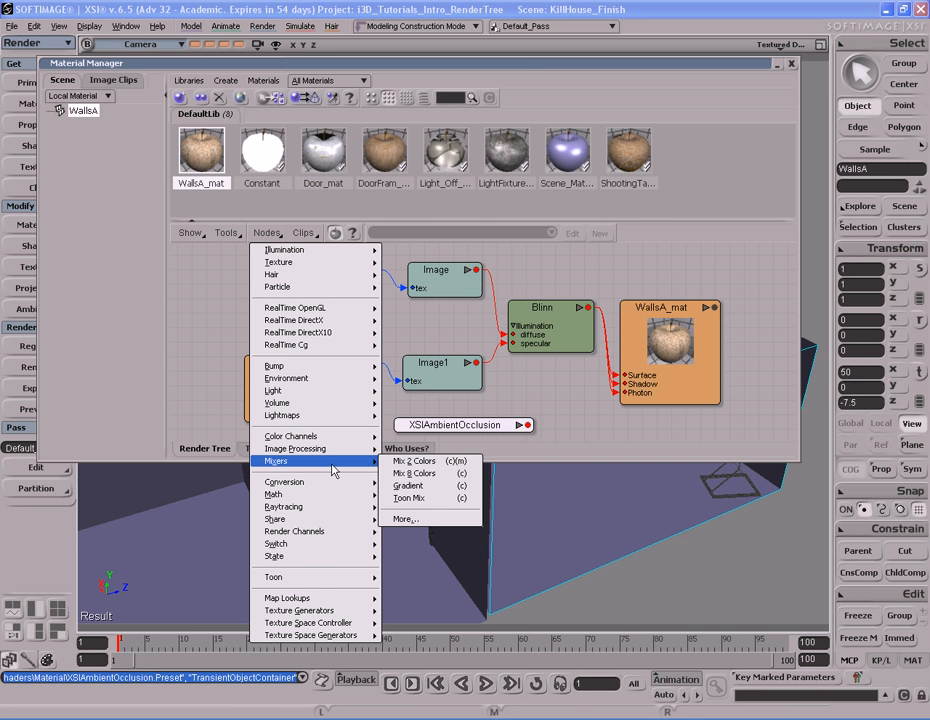
pyautogui.click(413, 461)
# Place Mix_2colors between Blinn and WallsA_mat, connecting Blinn to its base_color and XSIAmbientOcclusion to its color1.
pyautogui.moveTo(458, 267); pyautogui.dragTo(547, 388)
pyautogui.moveTo(585, 335); pyautogui.dragTo(473, 326, button='middle')
pyautogui.moveTo(530, 386); pyautogui.dragTo(530, 323)
pyautogui.moveTo(476, 302); pyautogui.dragTo(540, 323)
pyautogui.click(505, 316)
pyautogui.moveTo(527, 425); pyautogui.dragTo(585, 346)
pyautogui.click(591, 350)
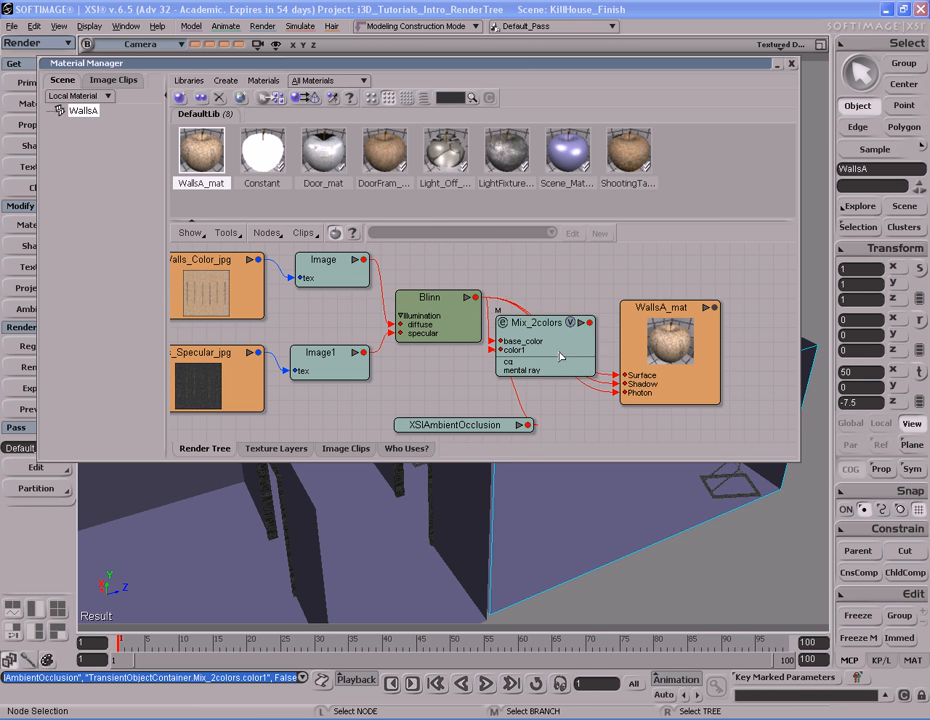
# Set the Mix_2colors weight to 1.000 white and its mix mode to Hide/Reveal(Multiply).
pyautogui.doubleClick(591, 352)
pyautogui.click(273, 318)
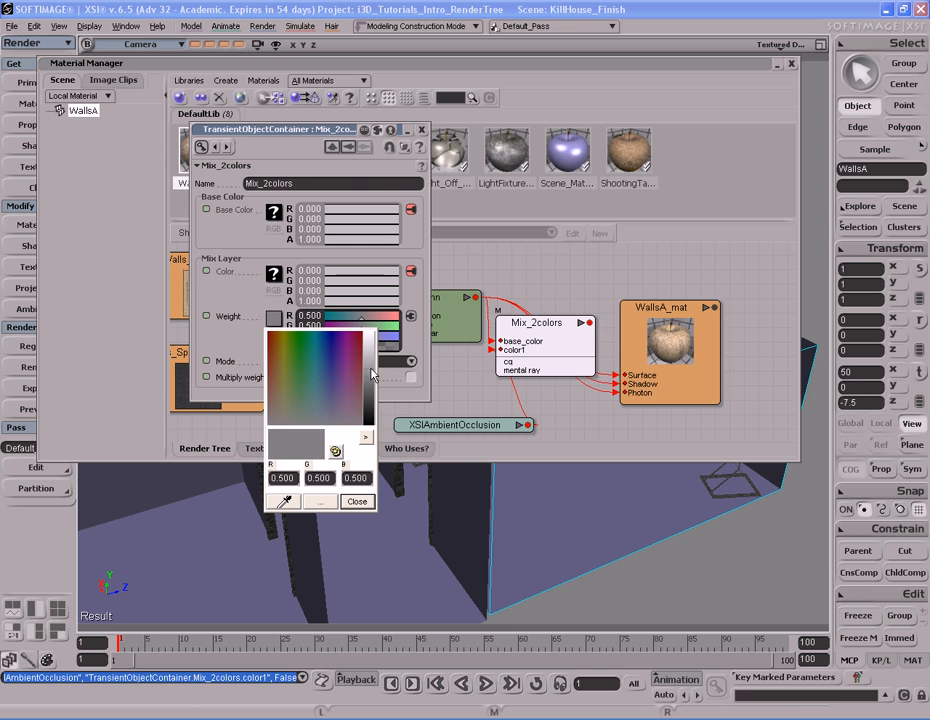
pyautogui.moveTo(369, 378); pyautogui.dragTo(369, 332)
pyautogui.click(357, 501)
pyautogui.click(373, 369)
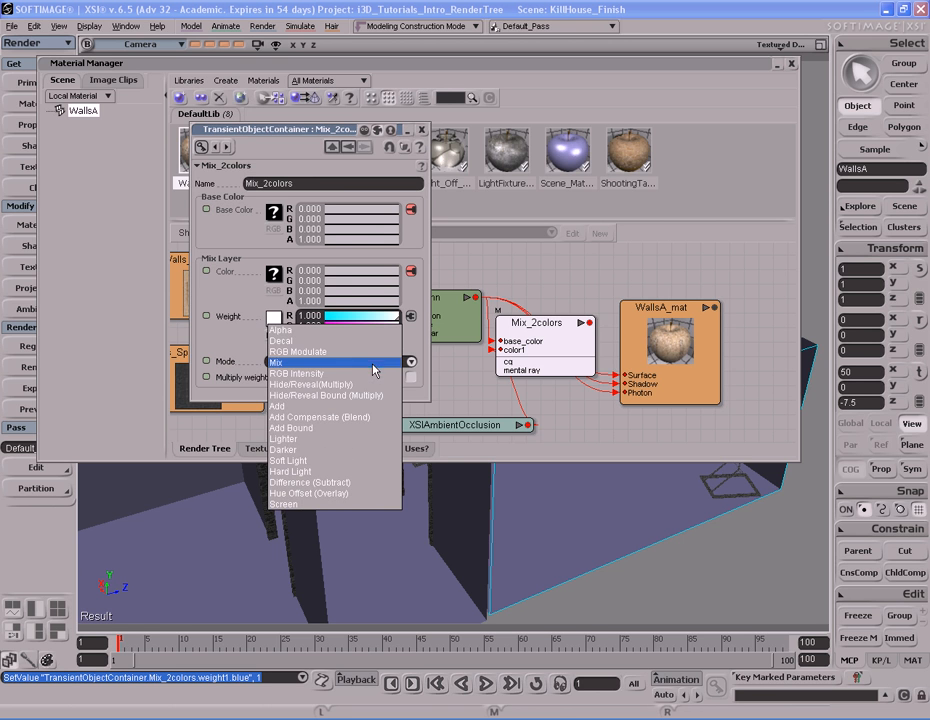
pyautogui.click(354, 386)
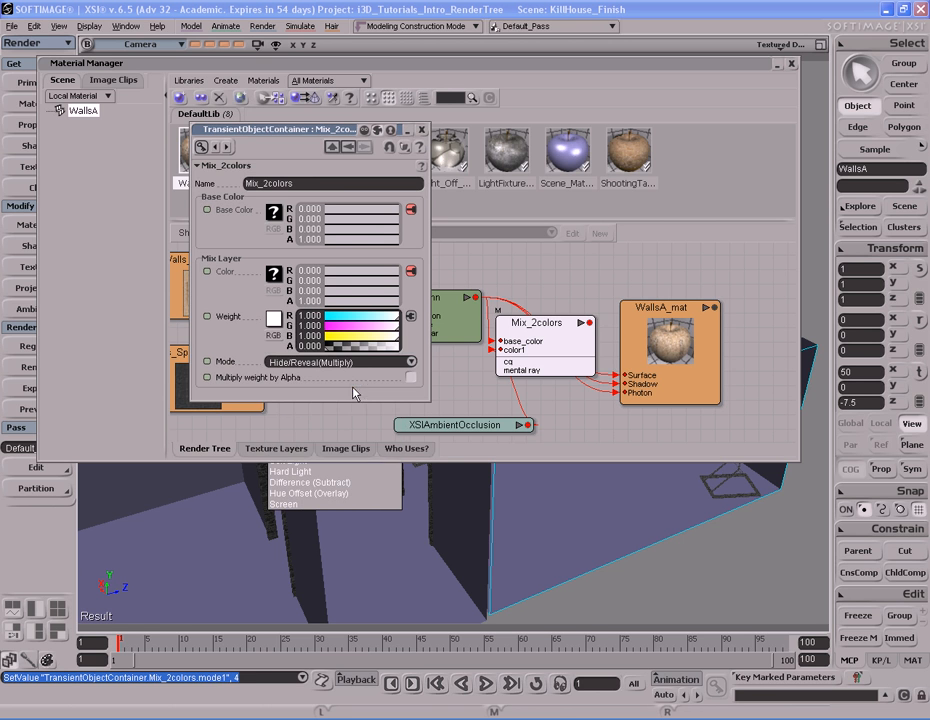
pyautogui.click(422, 130)
# Move the XSIAmbientOcclusion node clear of the Mix_2colors links and set its maximum distance to 5.
pyautogui.moveTo(449, 428); pyautogui.dragTo(411, 425)
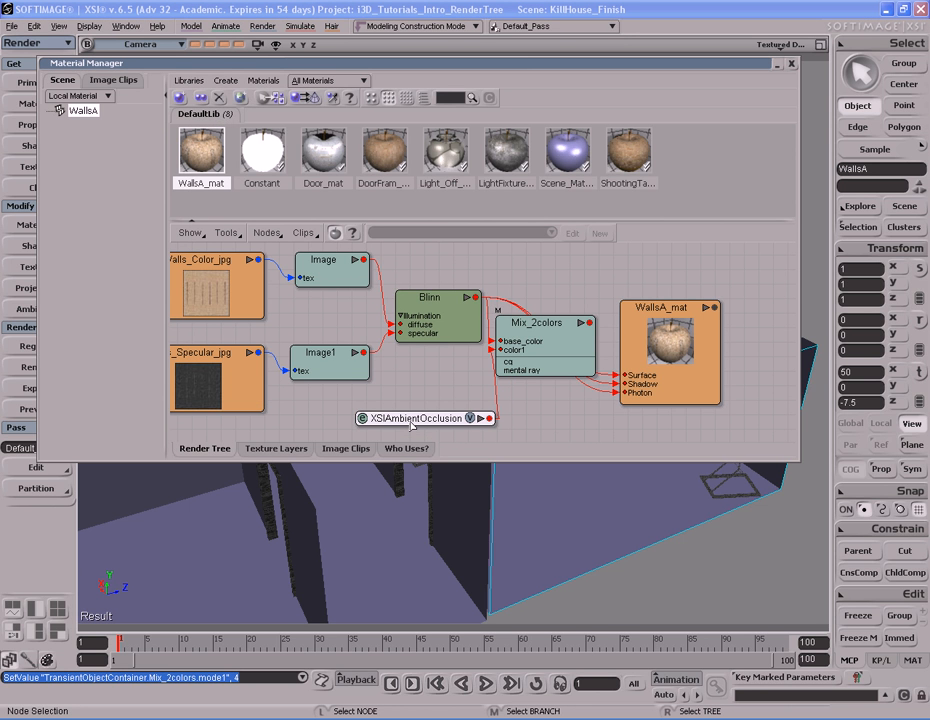
pyautogui.doubleClick(411, 424)
pyautogui.doubleClick(294, 313)
pyautogui.write('5')
pyautogui.press('Return')
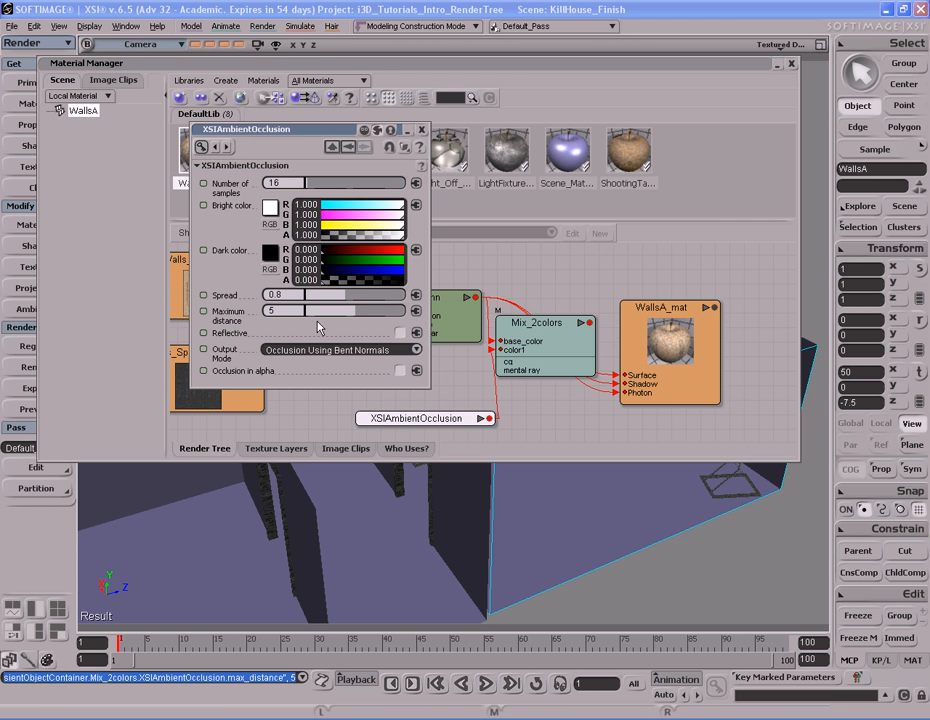
pyautogui.click(422, 130)
pyautogui.click(553, 410)
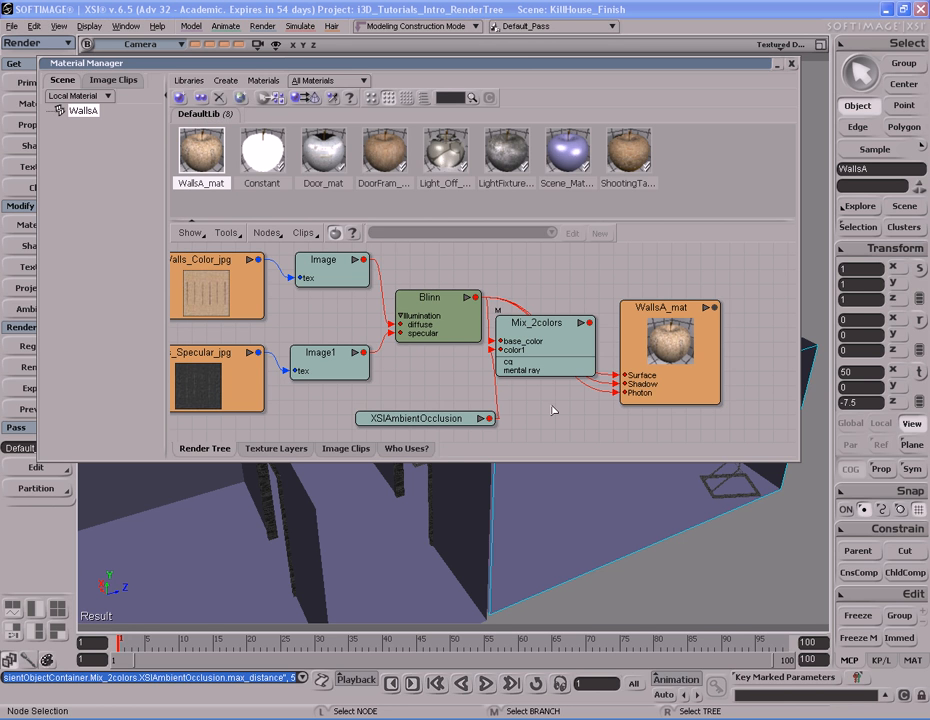
# Connect the Mix_2colors output to WallsA_mat's Surface, Shadow and Photon ports and auto-arrange the render tree.
pyautogui.moveTo(590, 323); pyautogui.dragTo(656, 310)
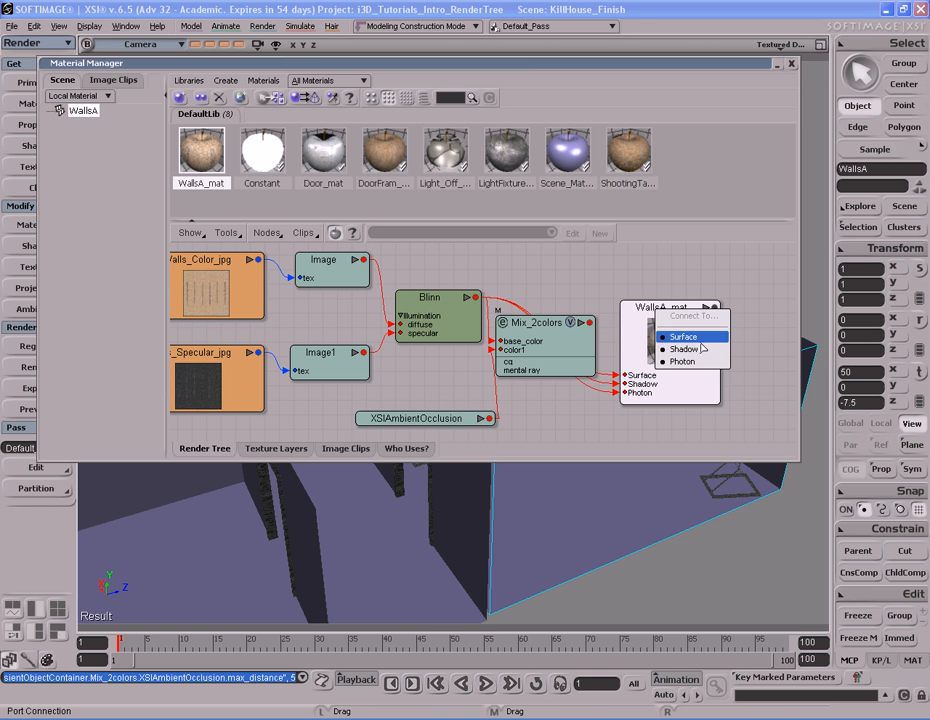
pyautogui.rightClick(700, 339)
pyautogui.rightClick(701, 350)
pyautogui.rightClick(699, 362)
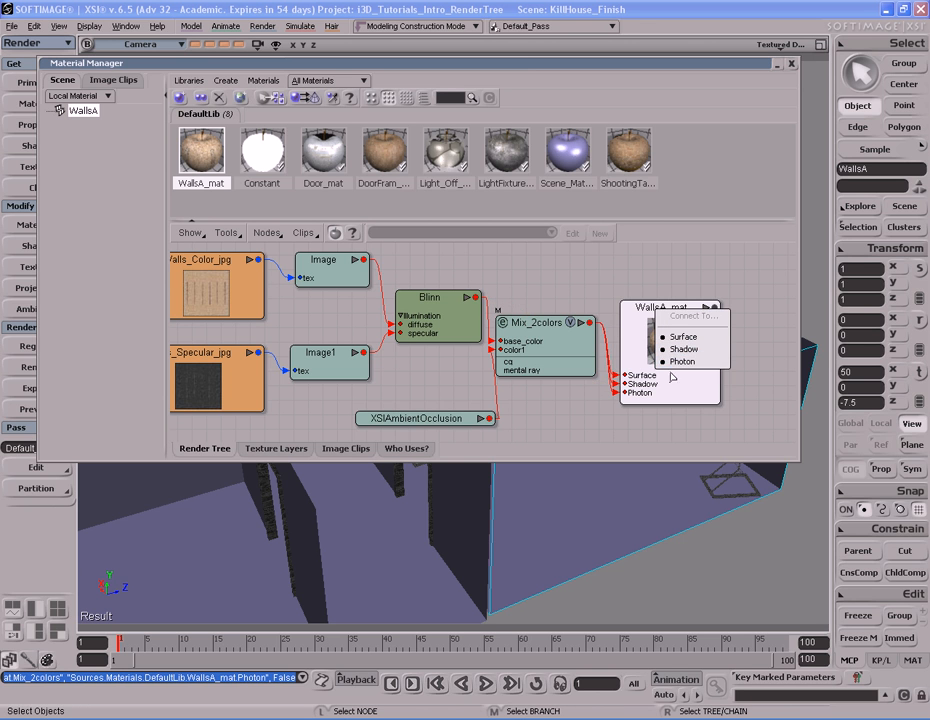
pyautogui.click(560, 356)
pyautogui.middleClick(561, 361)
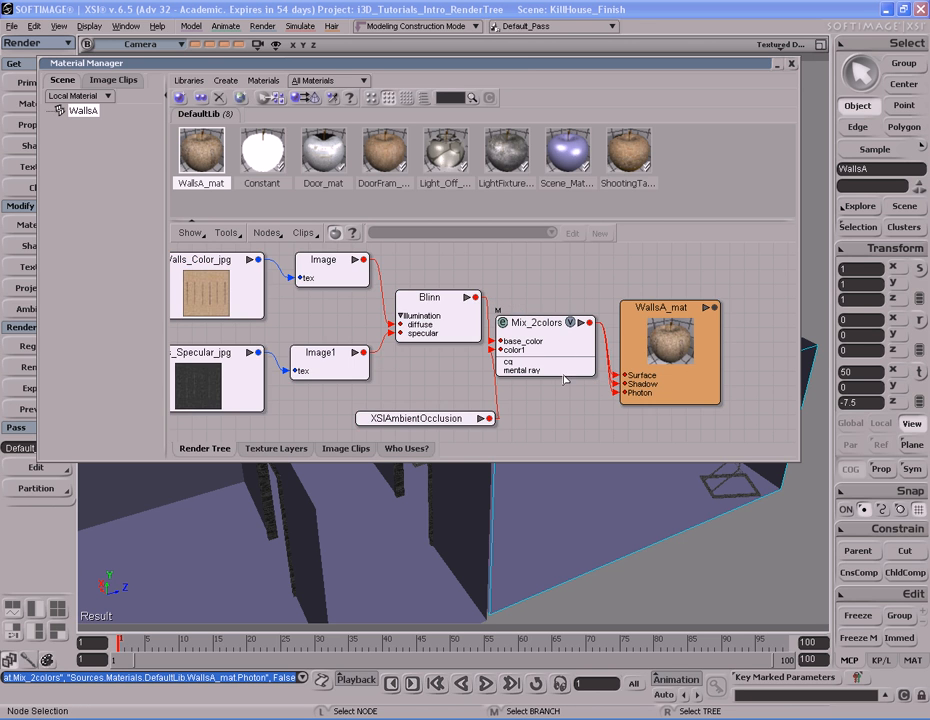
pyautogui.click(565, 398)
pyautogui.press('r')
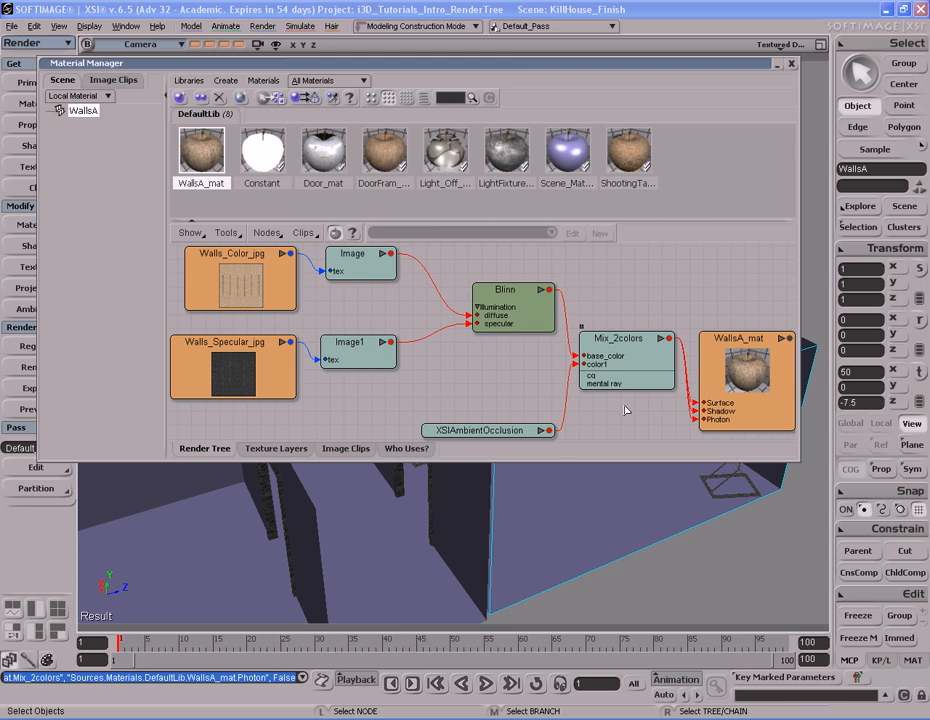
# Add a Bumpmap generator node and connect it to WallsA_mat's Bump Map port.
pyautogui.click(268, 232)
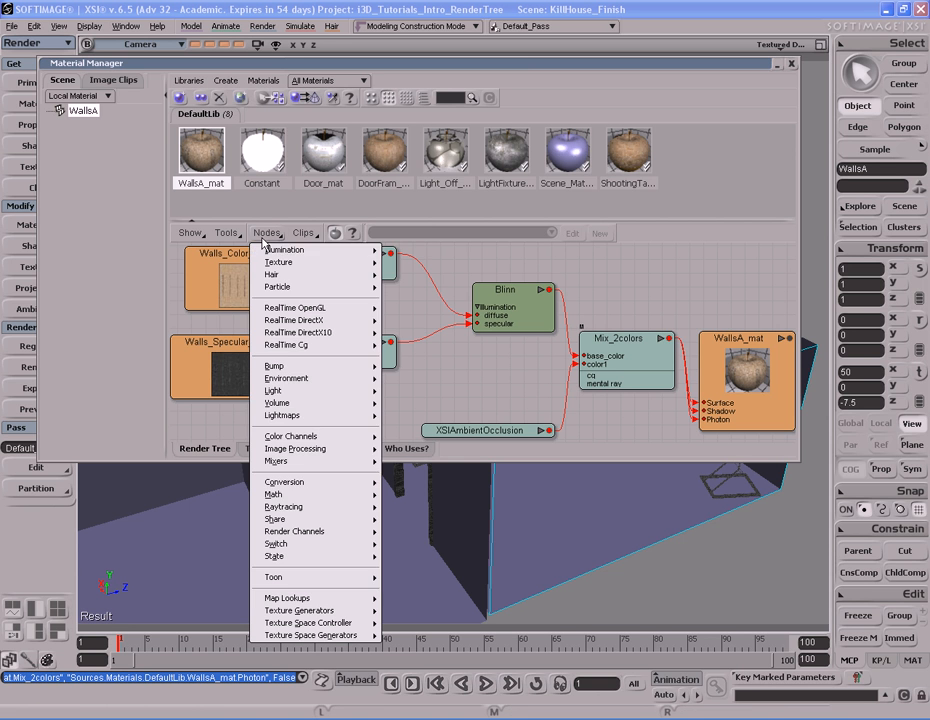
pyautogui.moveTo(300, 367)
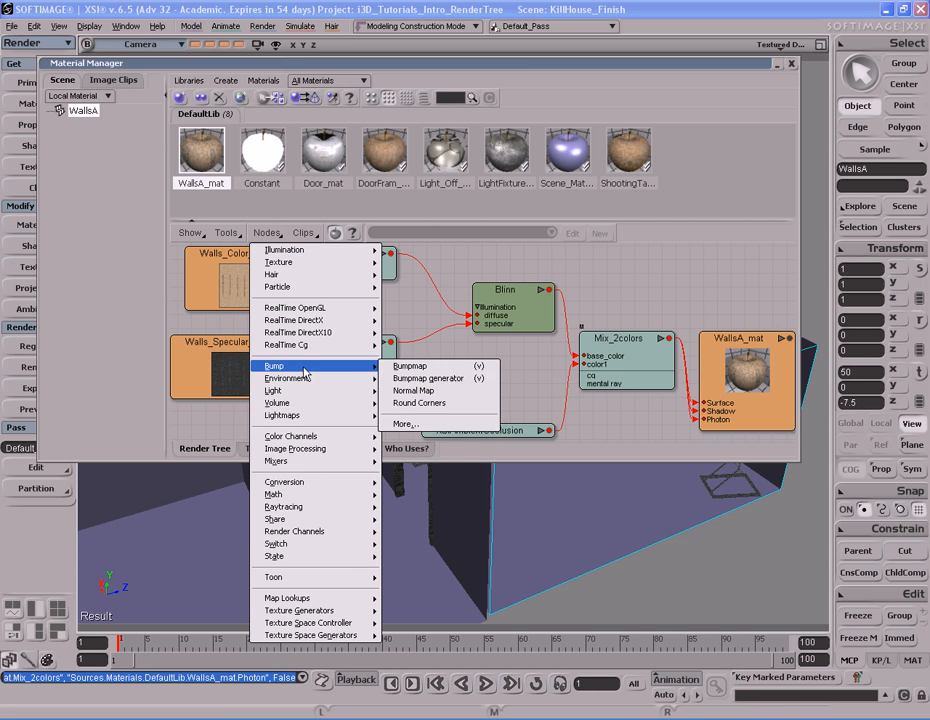
pyautogui.click(425, 378)
pyautogui.moveTo(545, 285); pyautogui.dragTo(708, 342)
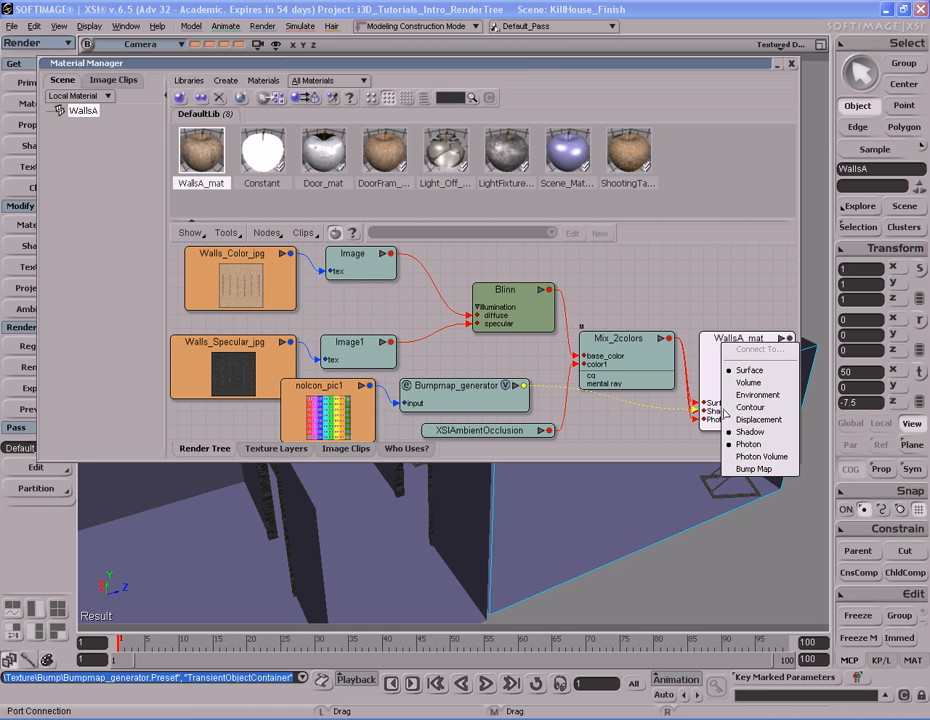
pyautogui.click(750, 469)
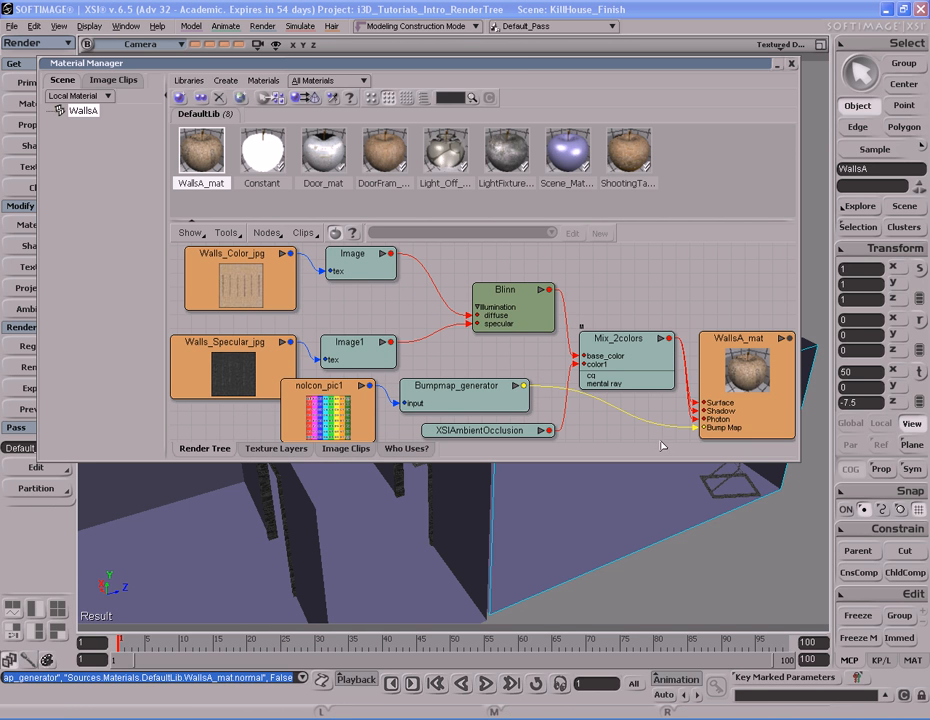
# Load Walls_Bump.jpg from the Kill House textures as the Bumpmap_generator's image clip.
pyautogui.doubleClick(478, 405)
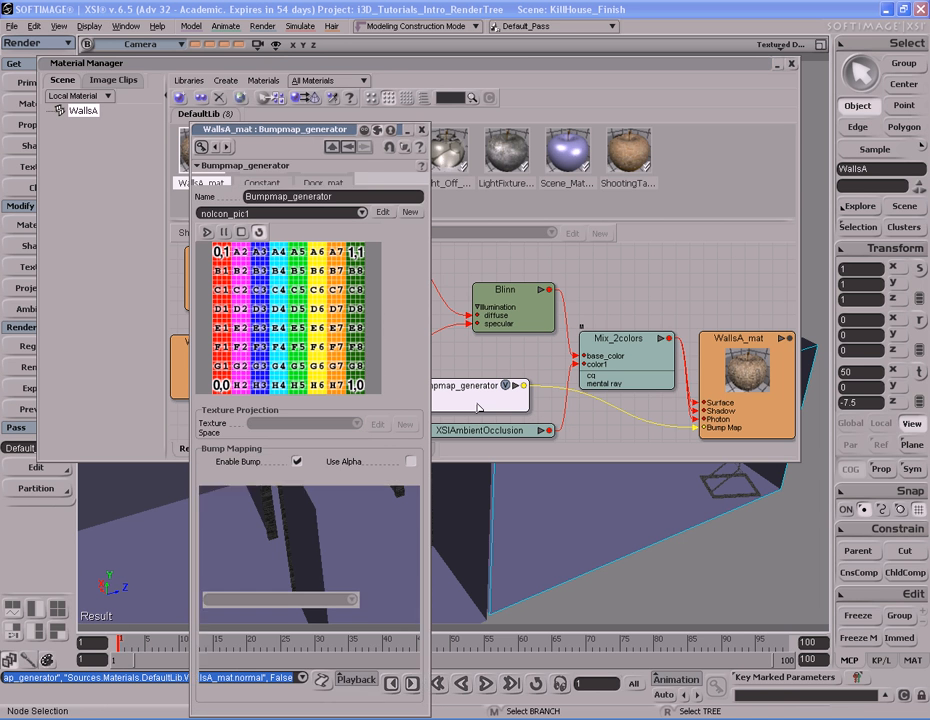
pyautogui.click(410, 214)
pyautogui.click(432, 227)
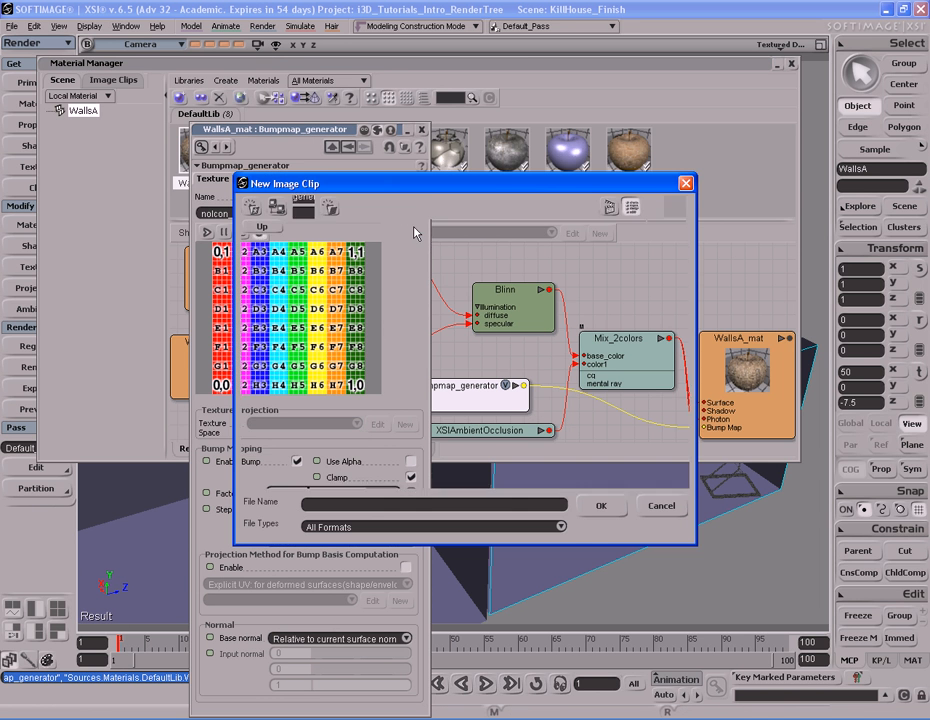
pyautogui.moveTo(676, 279); pyautogui.dragTo(679, 434)
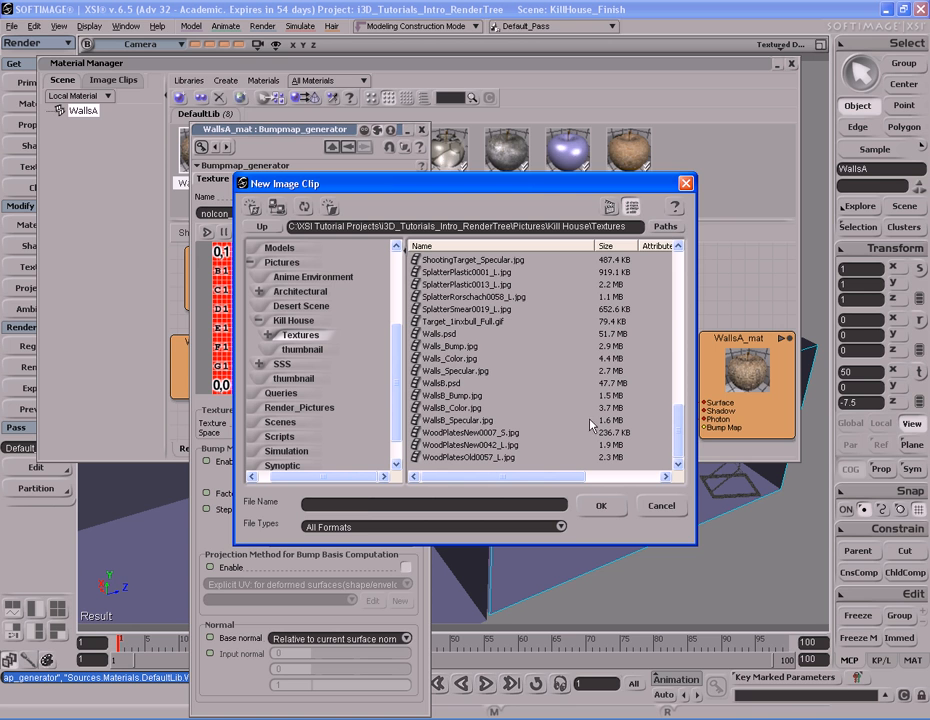
pyautogui.click(451, 346)
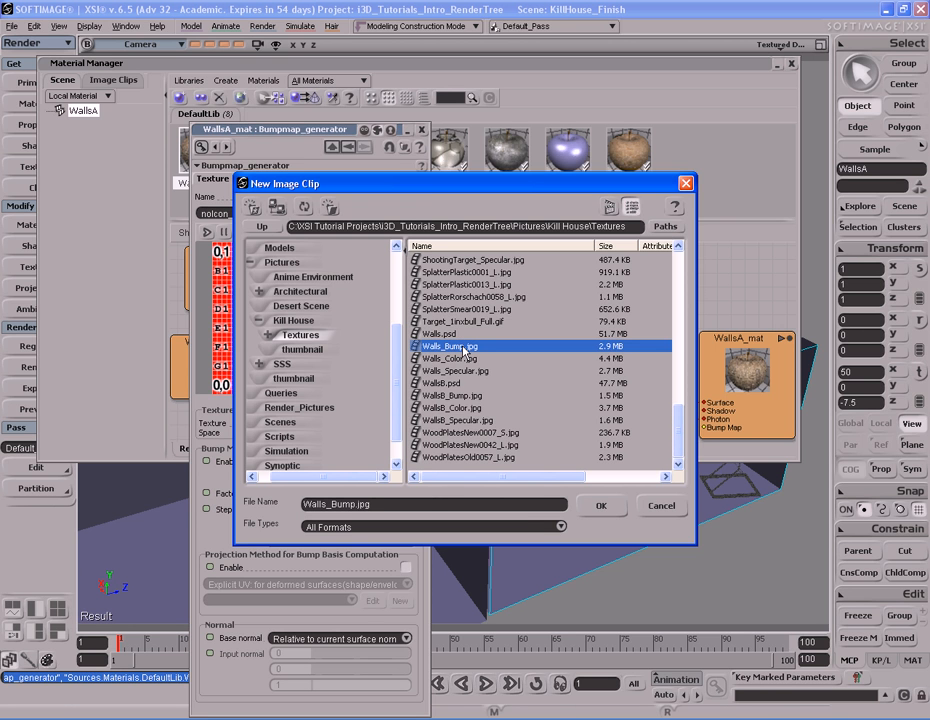
pyautogui.doubleClick(463, 347)
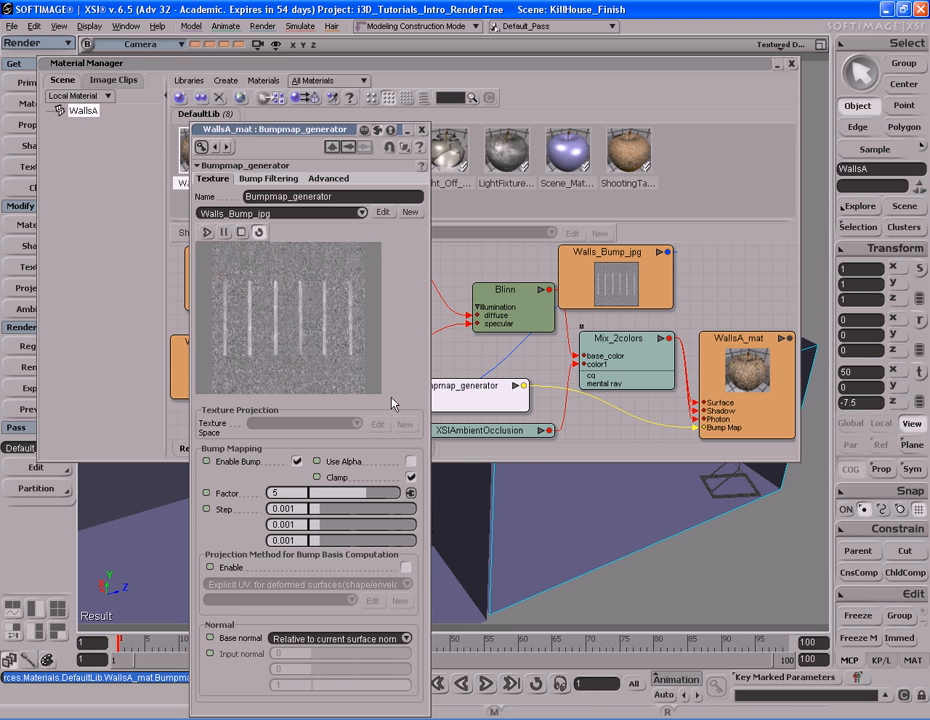
# Set the Bumpmap_generator factor to -5 and auto-arrange the WallsA_mat render tree.
pyautogui.click(298, 492)
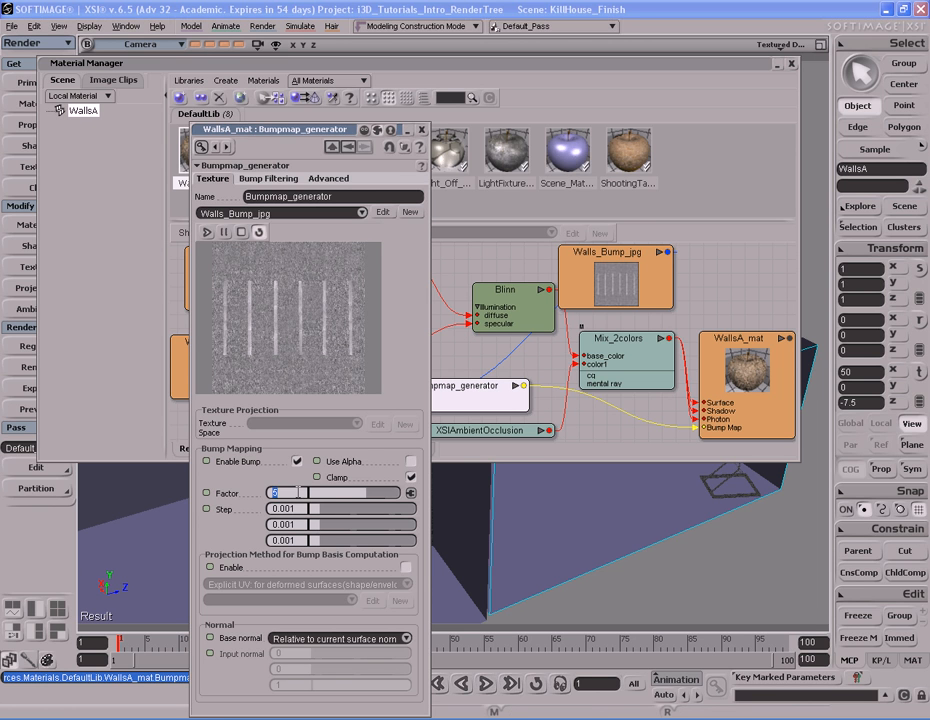
pyautogui.write('-5')
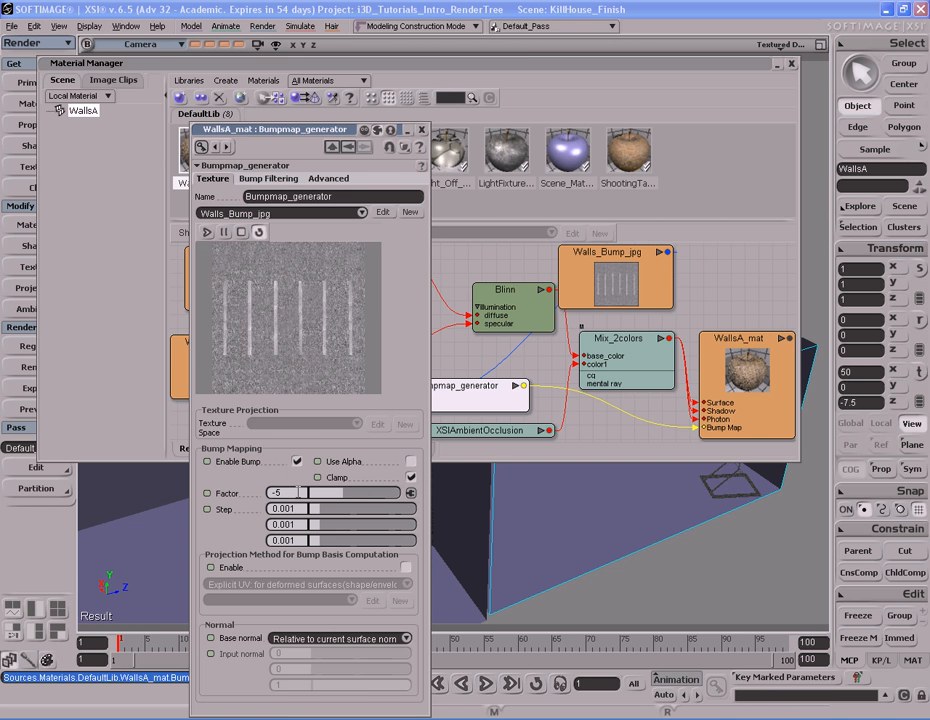
pyautogui.press('Return')
pyautogui.click(600, 431)
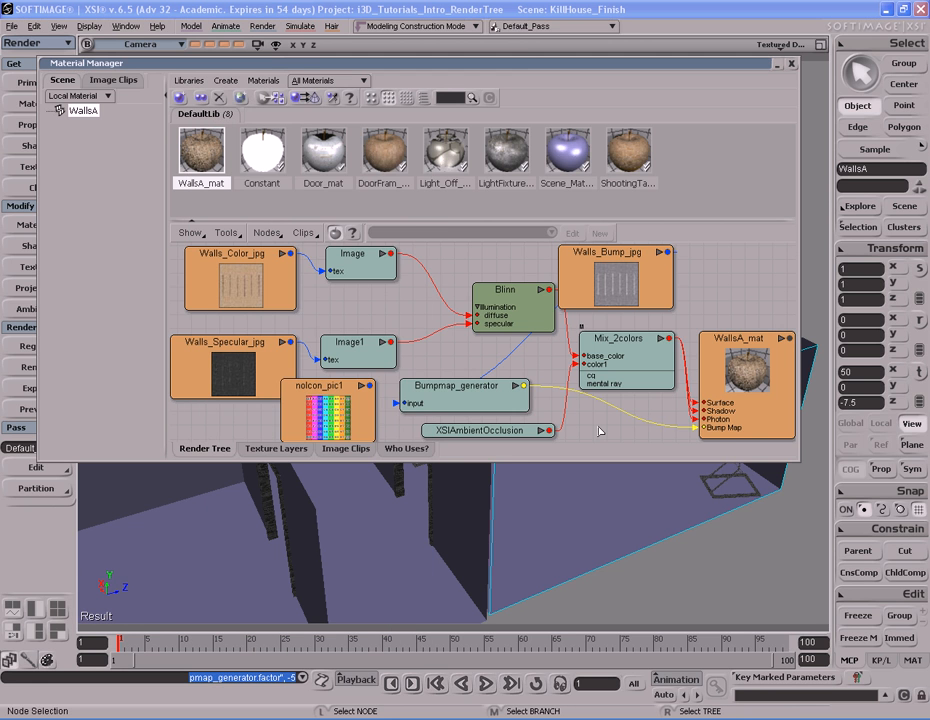
pyautogui.press('r')
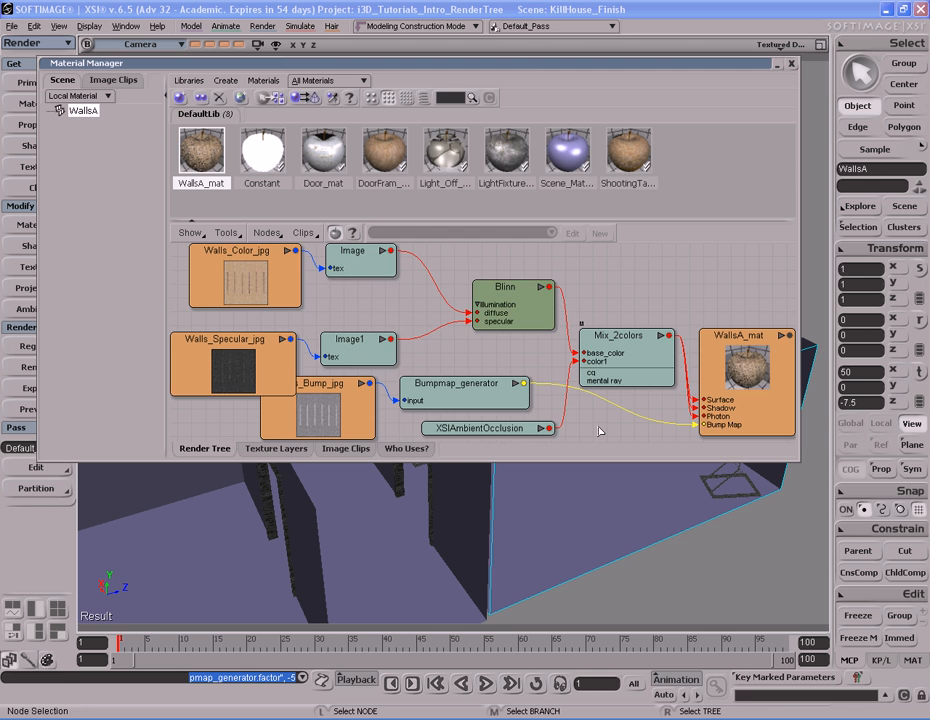
pyautogui.hotkey('ctrl', 'z')
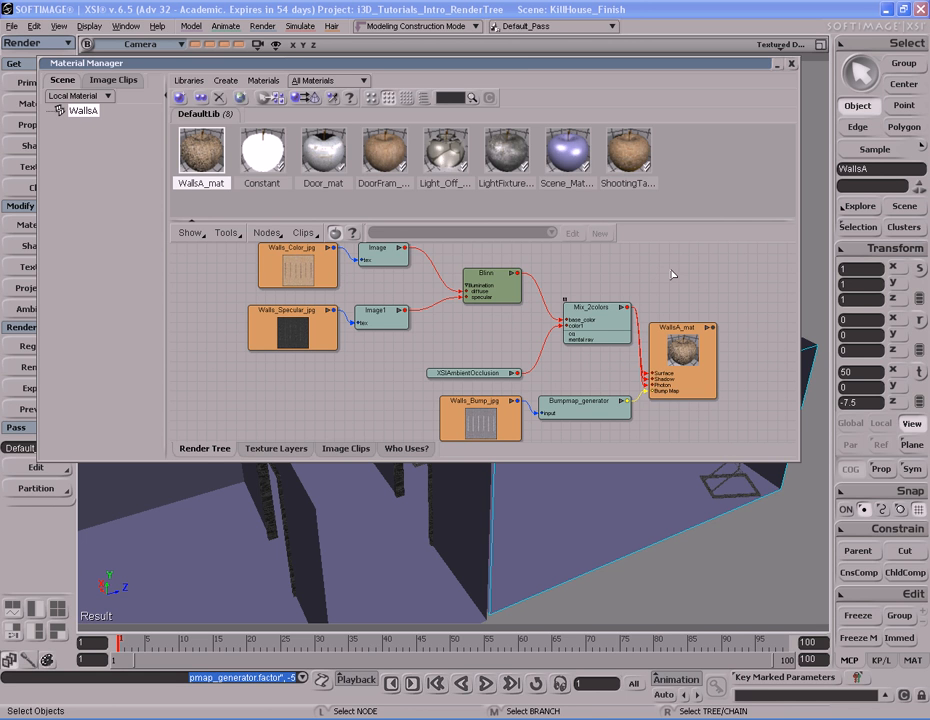
# Collapse the Material Manager and select all wall meshes whose names match WallsA*.
pyautogui.doubleClick(674, 68)
pyautogui.click(474, 234)
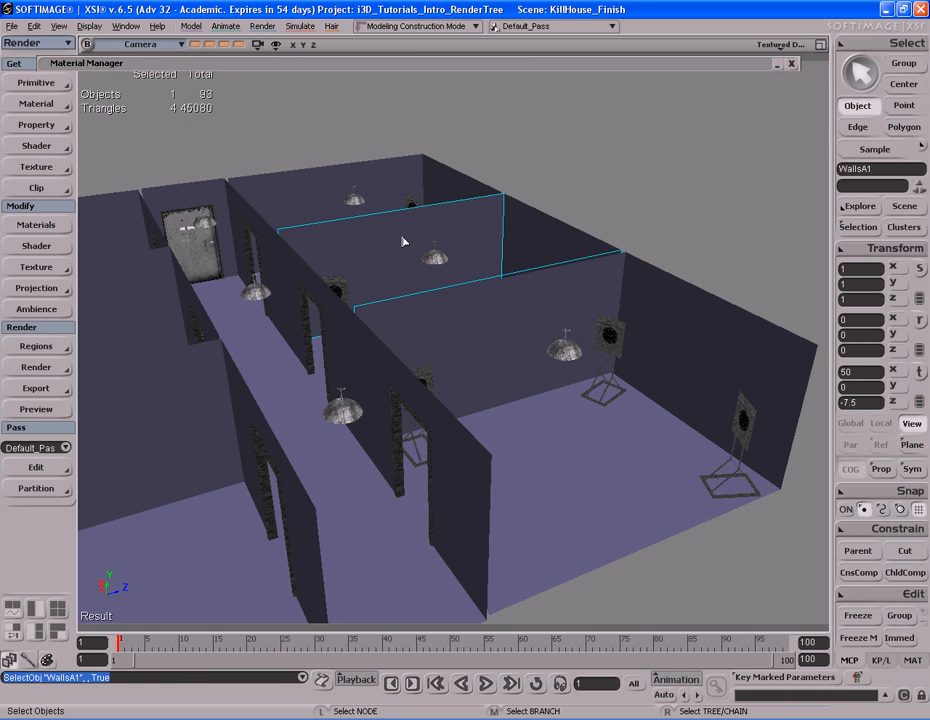
pyautogui.click(308, 193)
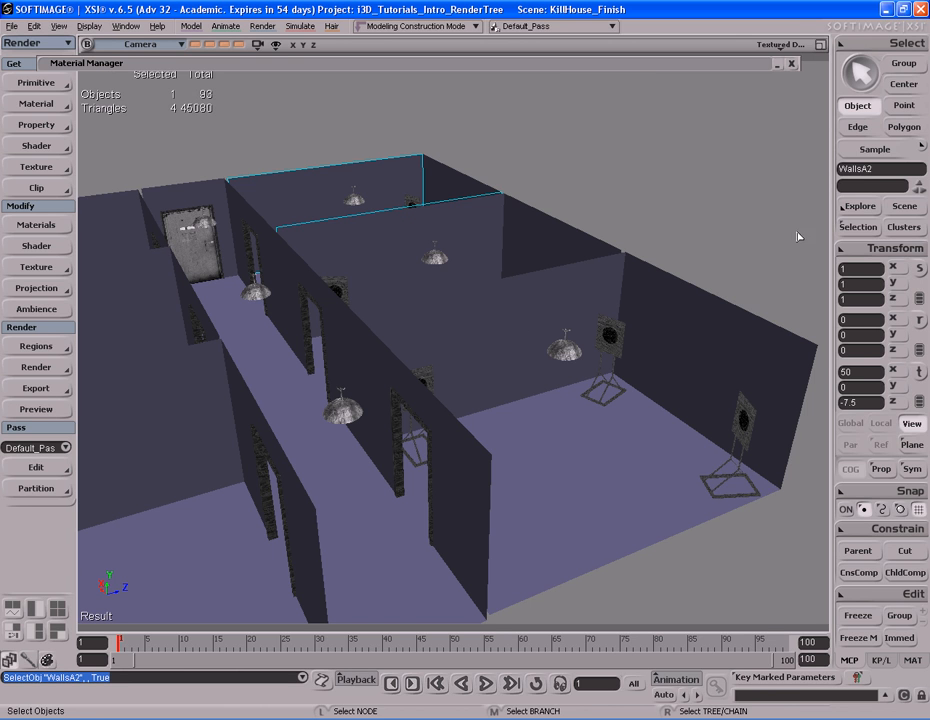
pyautogui.doubleClick(895, 168)
pyautogui.click(895, 168)
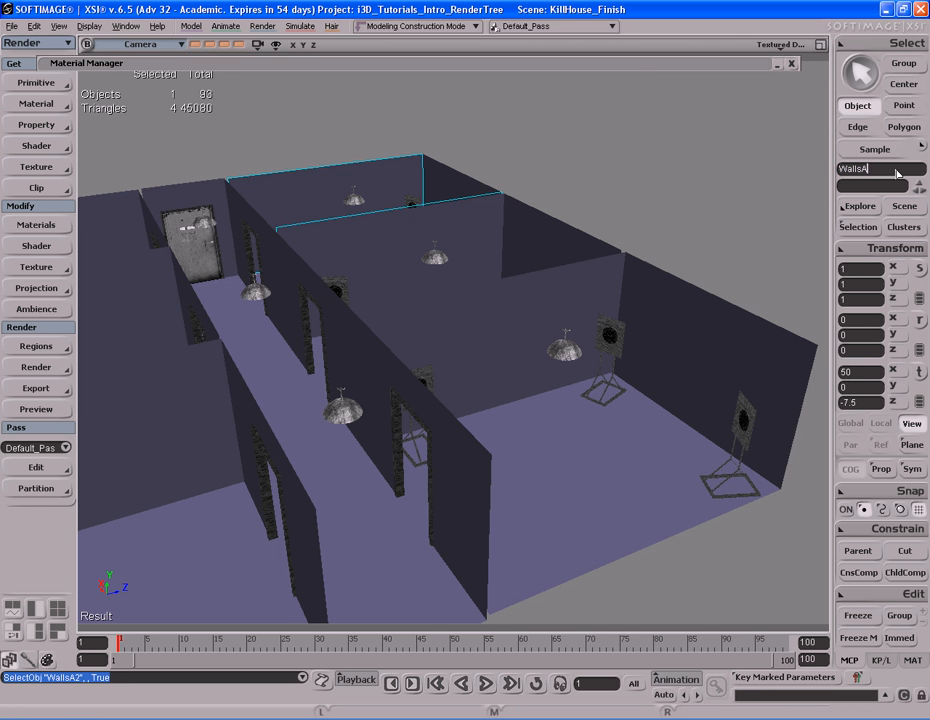
pyautogui.write('*')
pyautogui.press('Return')
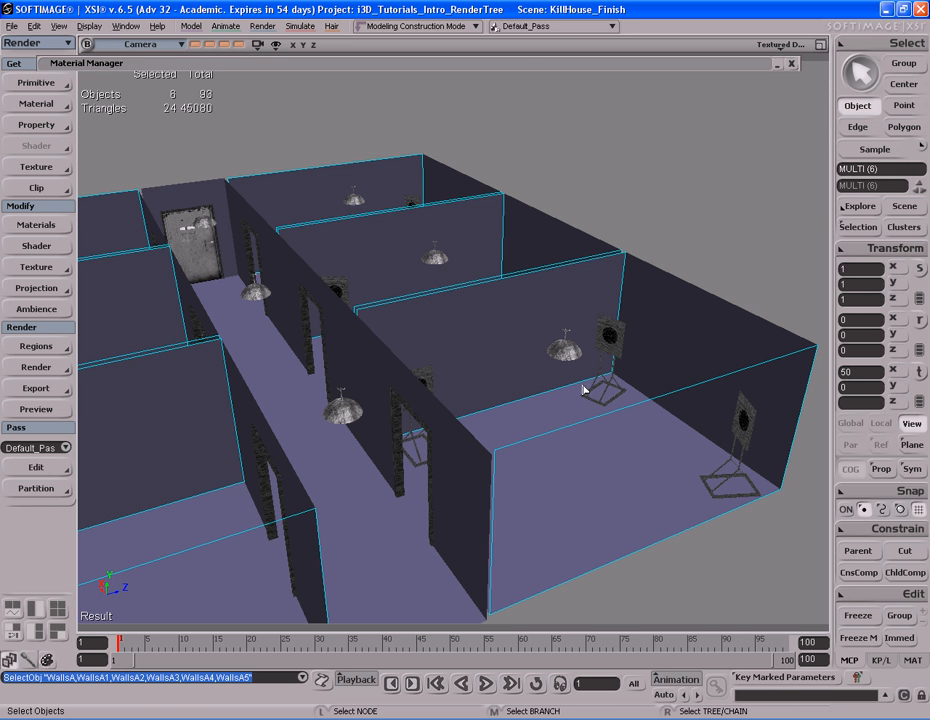
pyautogui.press('f')
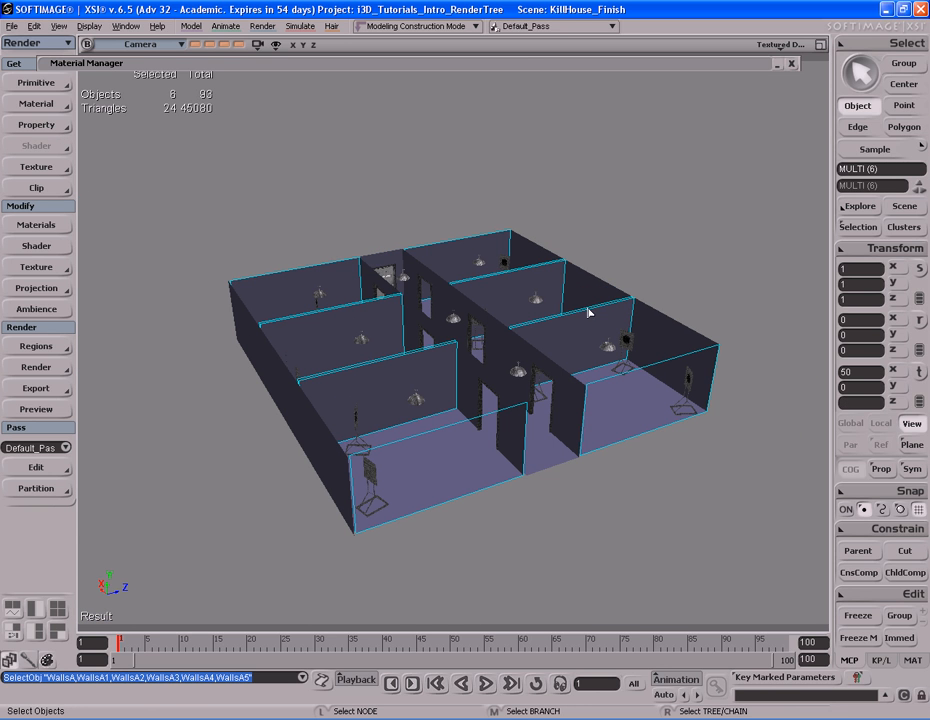
# Assign WallsA_mat to the selected WallsA through WallsA5 meshes.
pyautogui.click(500, 66)
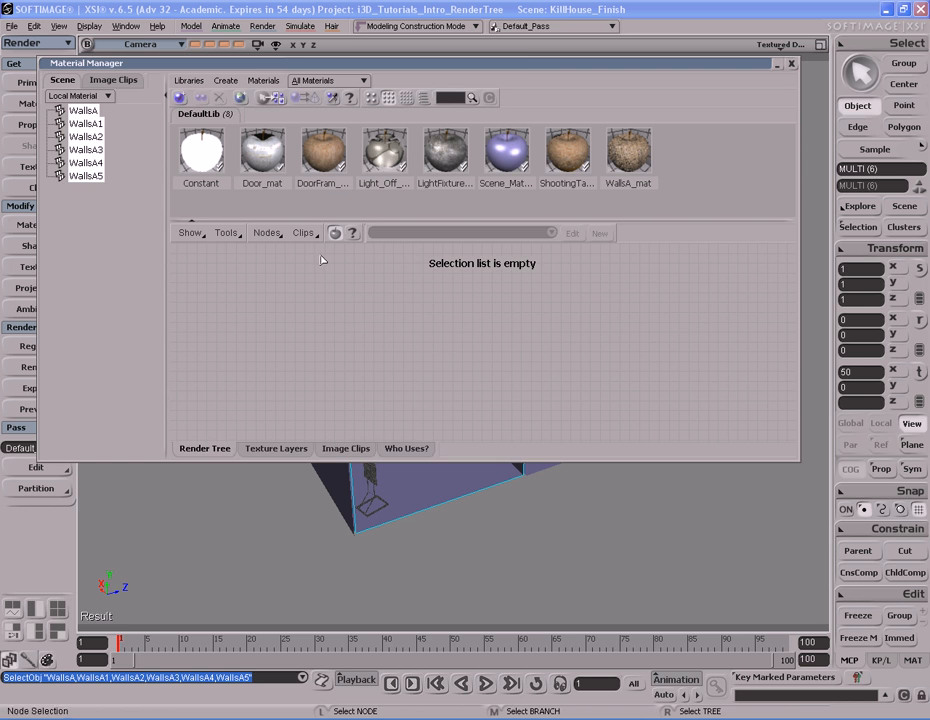
pyautogui.rightClick(628, 158)
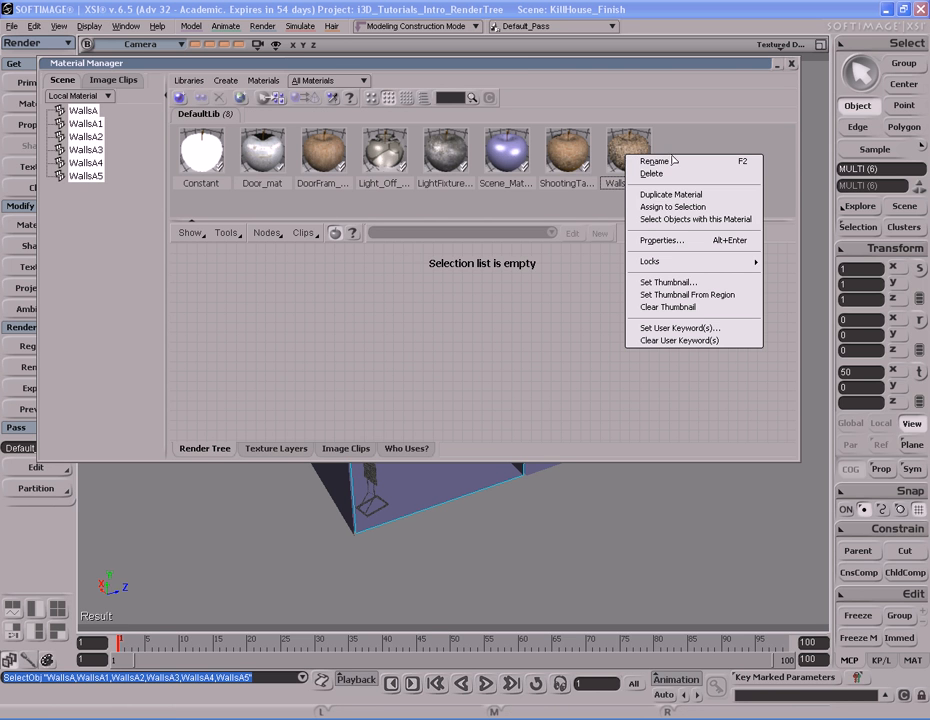
pyautogui.click(665, 205)
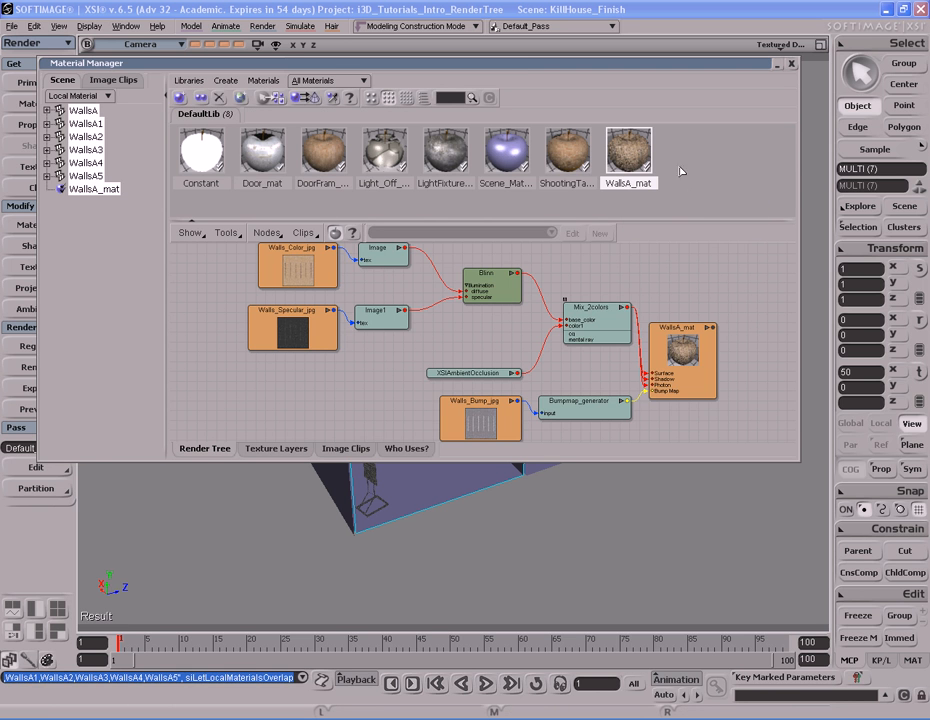
# Render a preview of a textured WallsA wall beside a shooting target, then close the preview.
pyautogui.doubleClick(690, 64)
pyautogui.press('s')
pyautogui.moveTo(780, 358); pyautogui.dragTo(596, 367)
pyautogui.moveTo(590, 368); pyautogui.dragTo(455, 347, button='middle')
pyautogui.moveTo(455, 347); pyautogui.dragTo(540, 365, button='right')
pyautogui.moveTo(540, 365); pyautogui.dragTo(516, 323)
pyautogui.hotkey('shift', 'q')
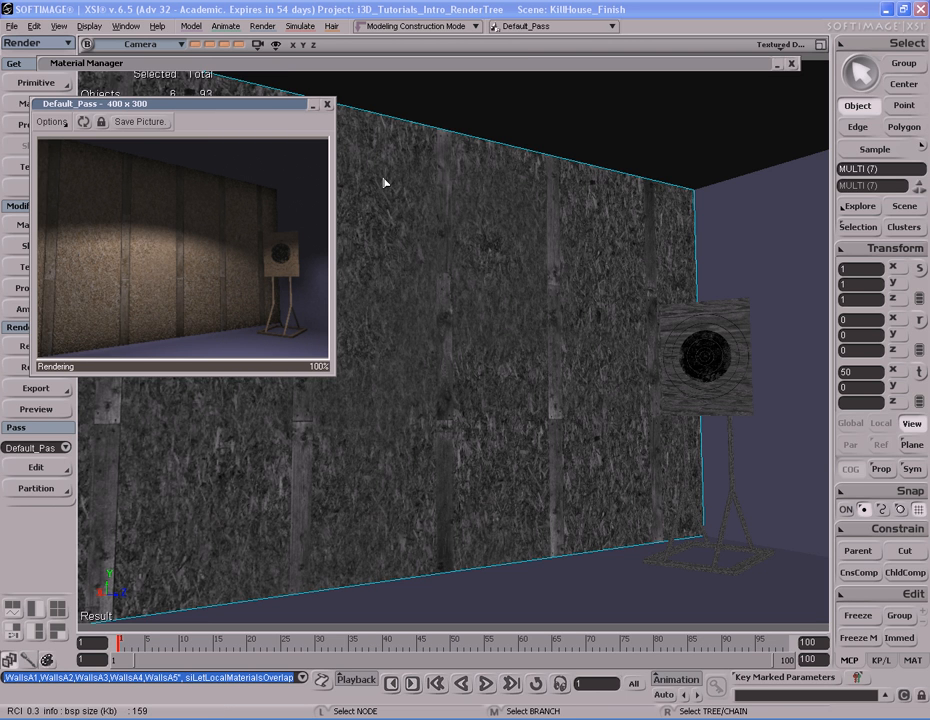
pyautogui.click(327, 105)
# Examine the textured walls across the kill house from above.
pyautogui.press('s')
pyautogui.moveTo(542, 297); pyautogui.dragTo(629, 307, button='right')
pyautogui.moveTo(629, 307); pyautogui.dragTo(531, 313, button='middle')
pyautogui.moveTo(531, 313); pyautogui.dragTo(538, 272, button='right')
pyautogui.press('Escape')
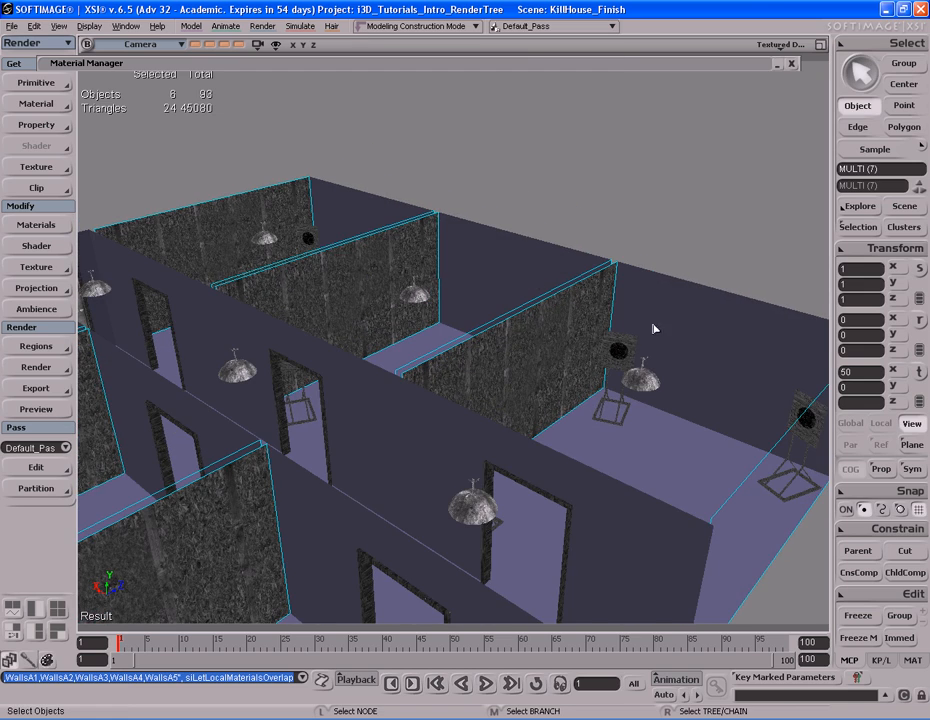
pyautogui.press('s')
pyautogui.moveTo(590, 328); pyautogui.dragTo(554, 293, button='right')
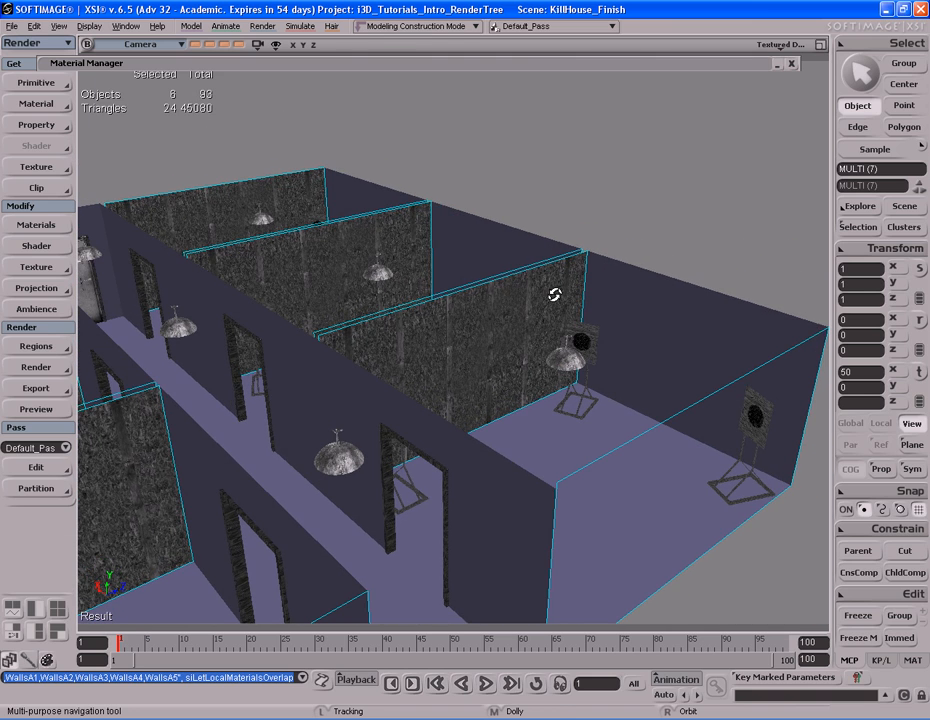
# Select the untextured WallsB mesh and duplicate the WallsA_mat material in the Material Manager.
pyautogui.press('Escape')
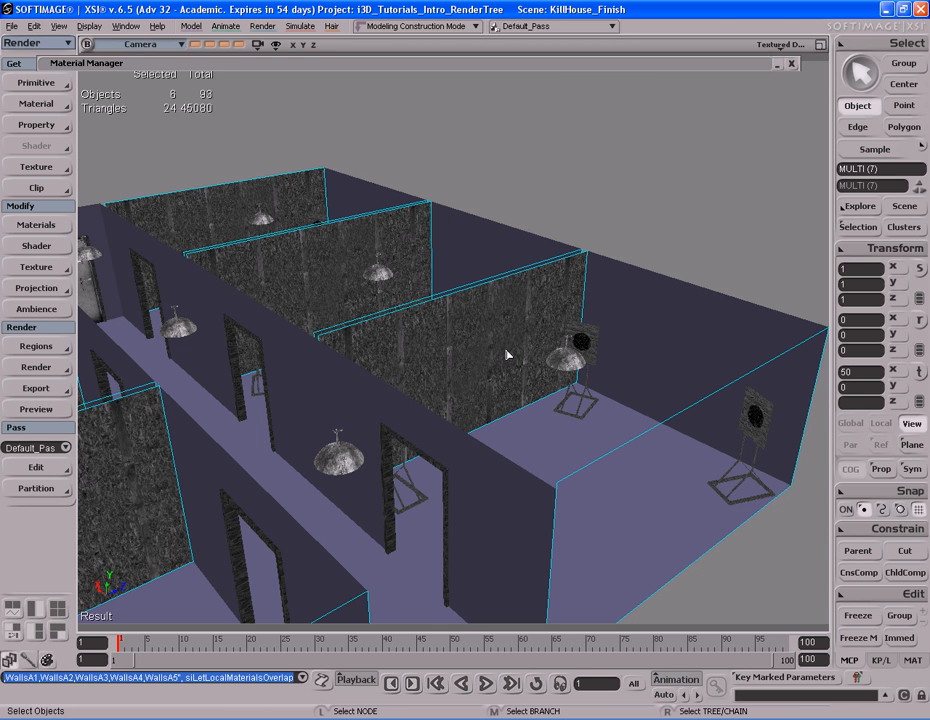
pyautogui.click(675, 329)
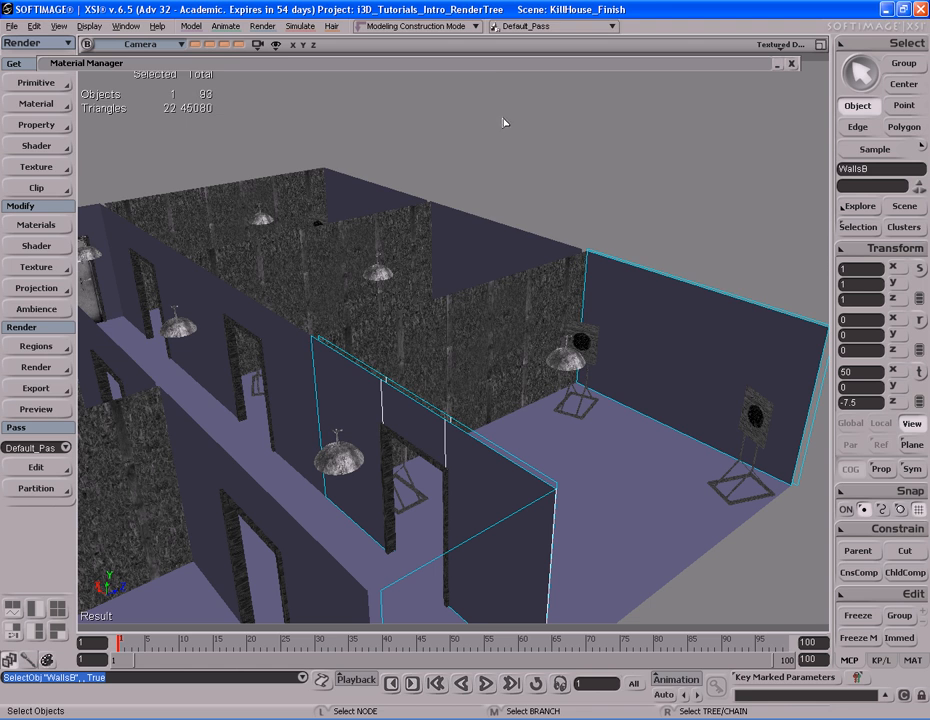
pyautogui.doubleClick(493, 66)
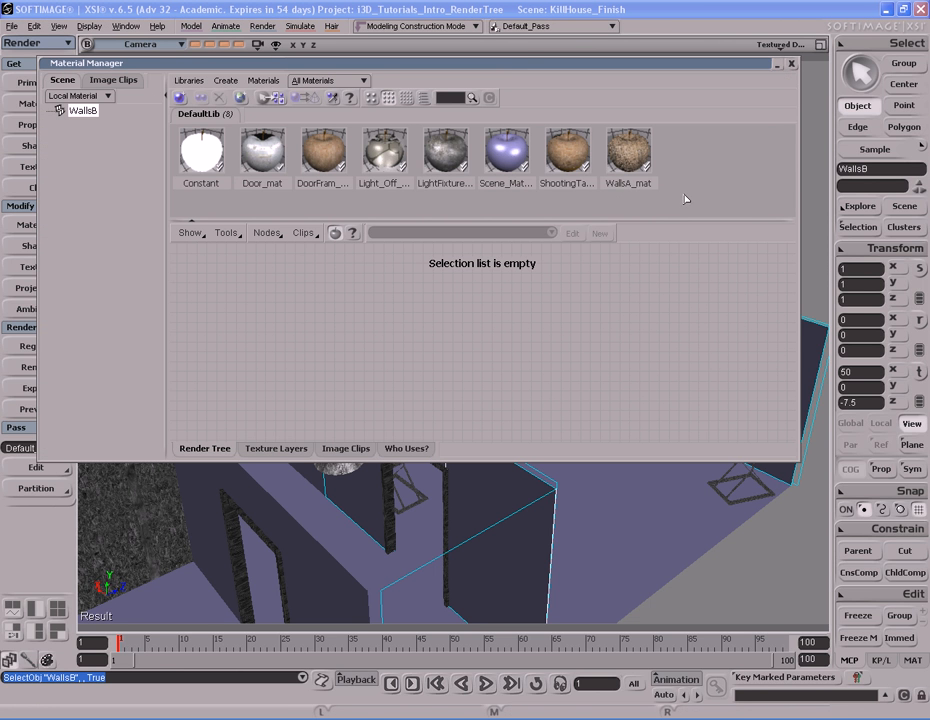
pyautogui.click(628, 155)
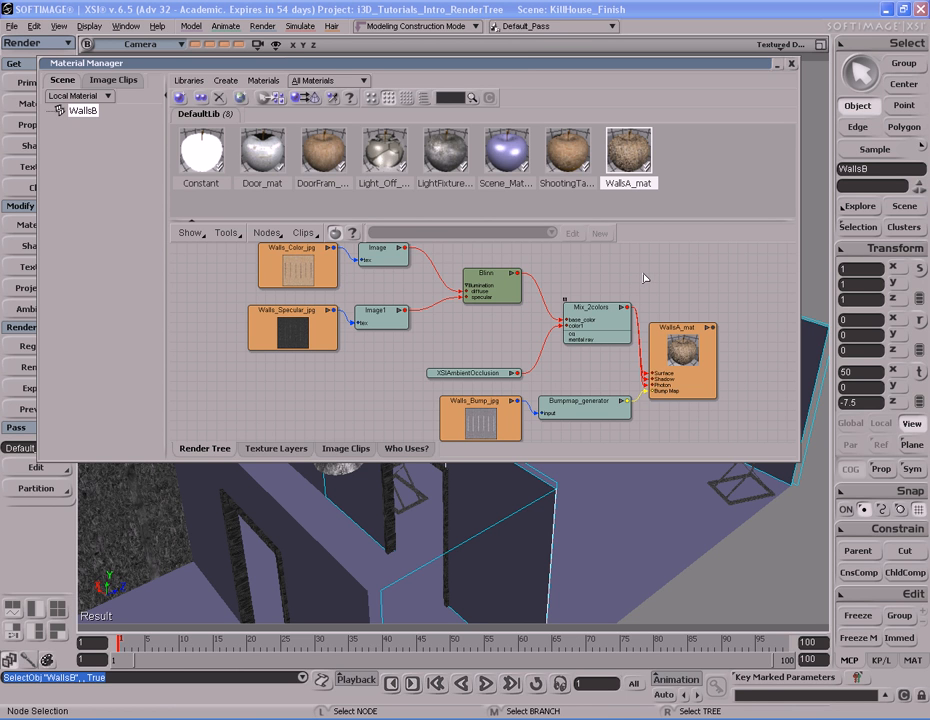
pyautogui.rightClick(633, 148)
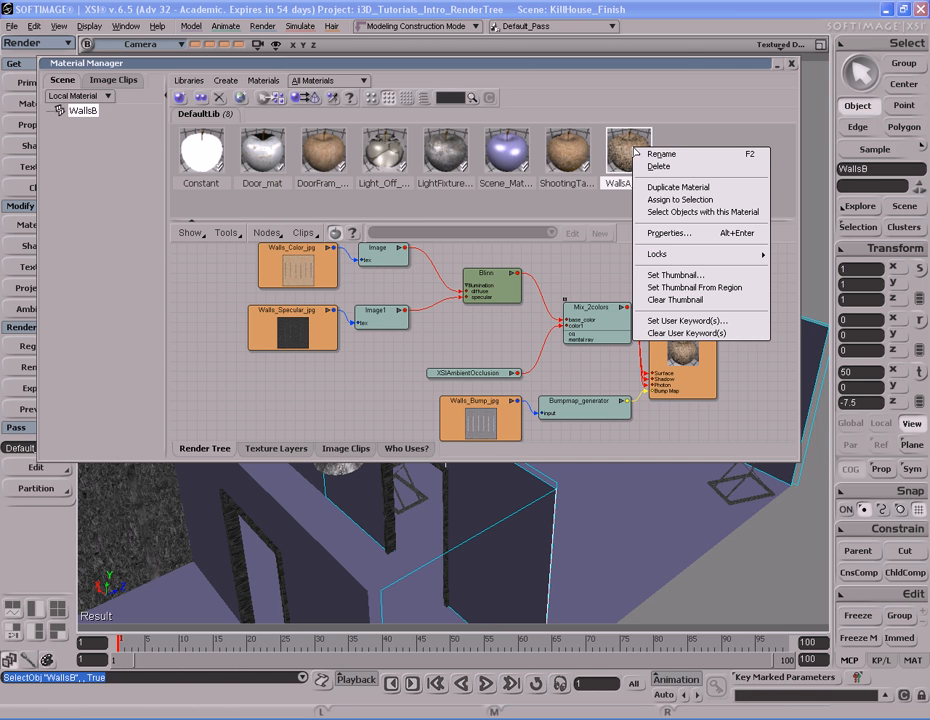
pyautogui.click(690, 188)
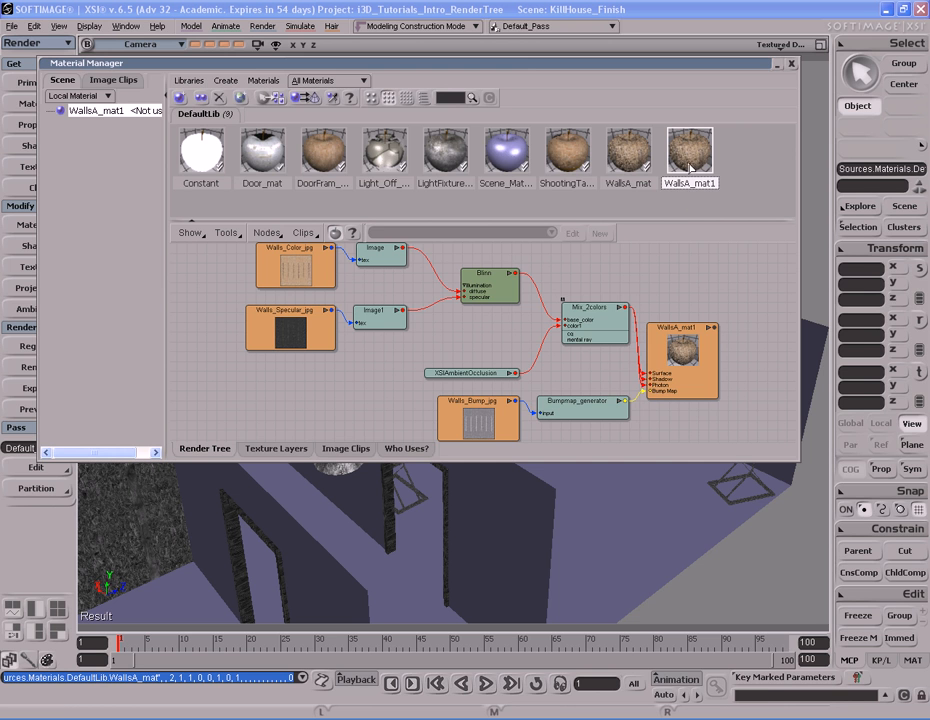
# Rename the duplicated material to WallsB_mat and close its properties.
pyautogui.doubleClick(690, 168)
pyautogui.click(647, 234)
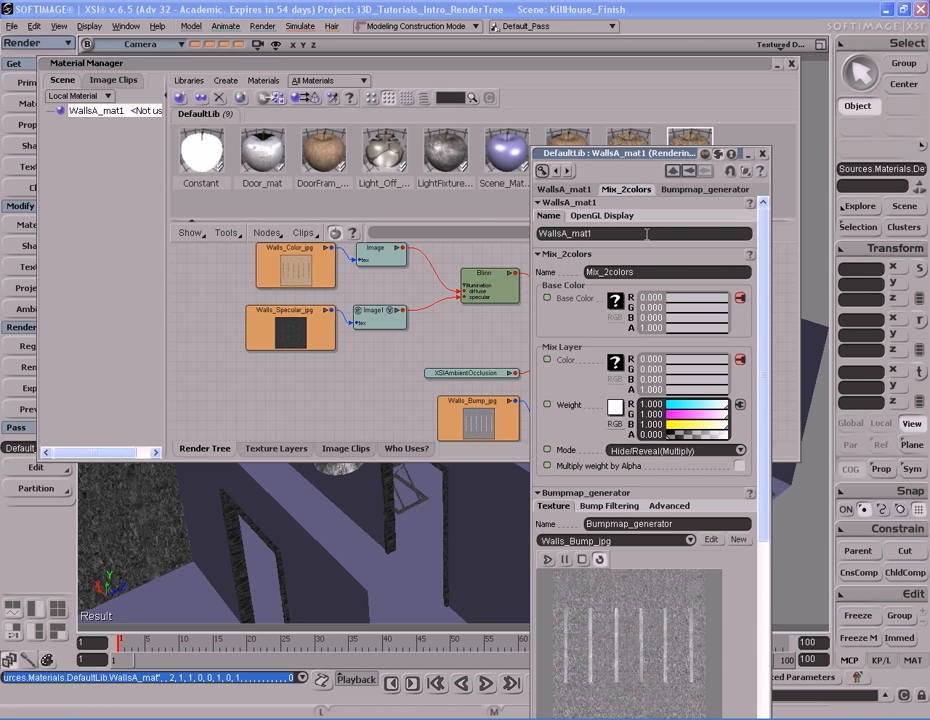
pyautogui.press('BackSpace')
pyautogui.press('BackSpace')
pyautogui.press('BackSpace')
pyautogui.press('BackSpace')
pyautogui.write('B mat')
pyautogui.press('Return')
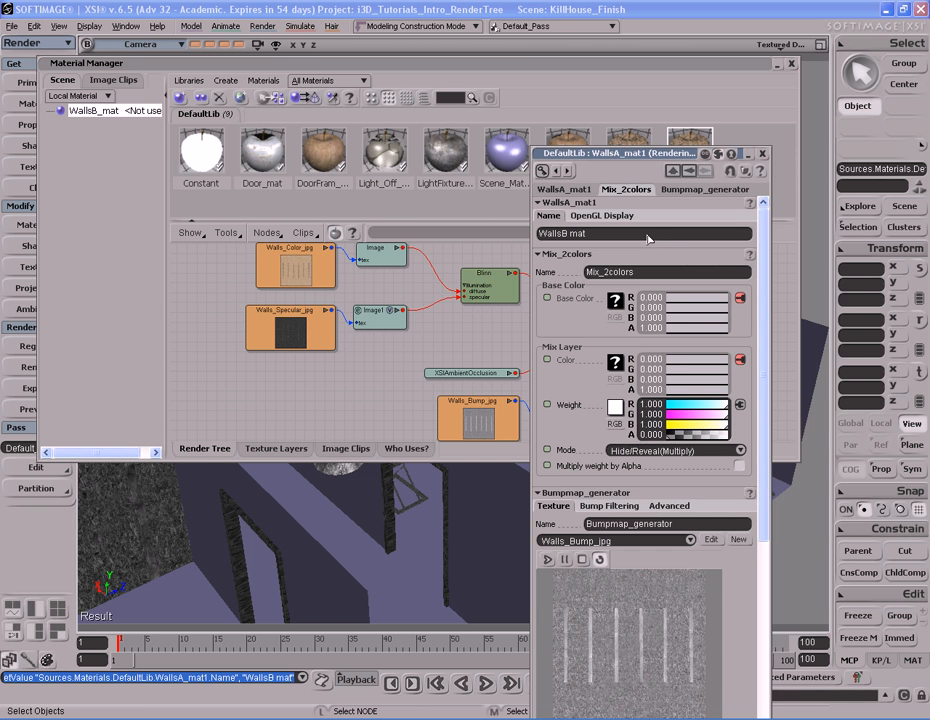
pyautogui.click(762, 154)
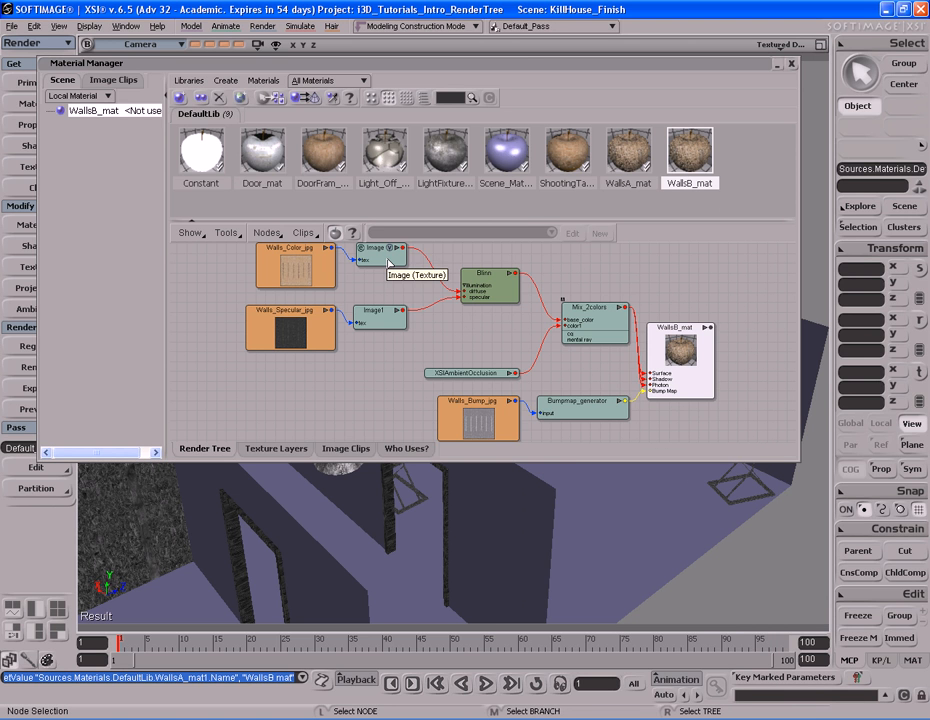
# Replace the color image of WallsB_mat with WallsB_Color.jpg from the Kill House Textures folder.
pyautogui.doubleClick(389, 262)
pyautogui.click(405, 222)
pyautogui.click(440, 295)
pyautogui.moveTo(680, 306); pyautogui.dragTo(680, 445)
pyautogui.click(457, 409)
pyautogui.doubleClick(457, 409)
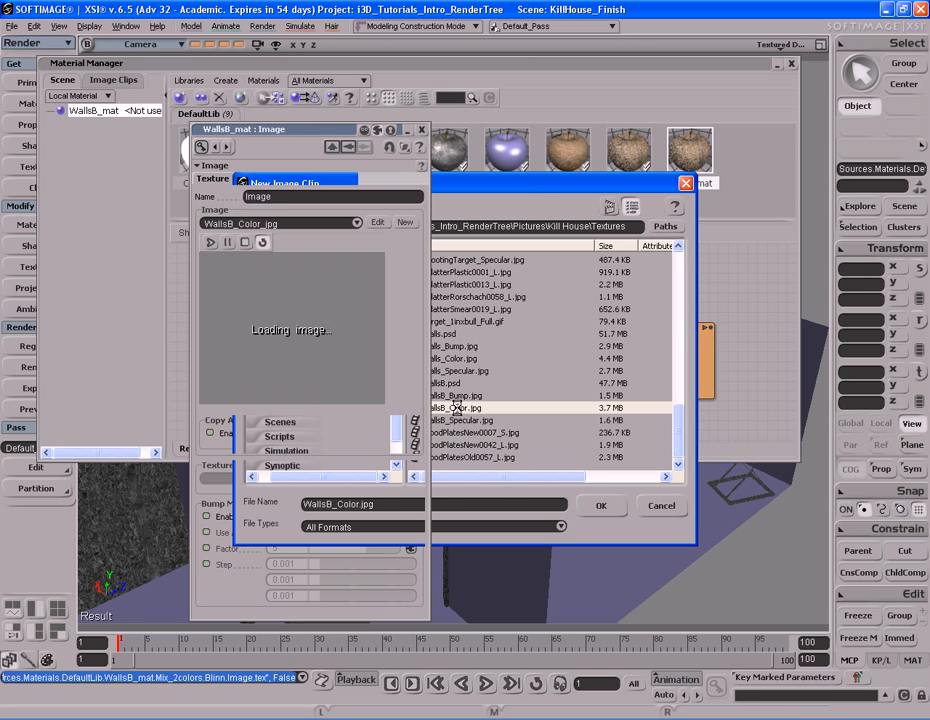
pyautogui.click(421, 130)
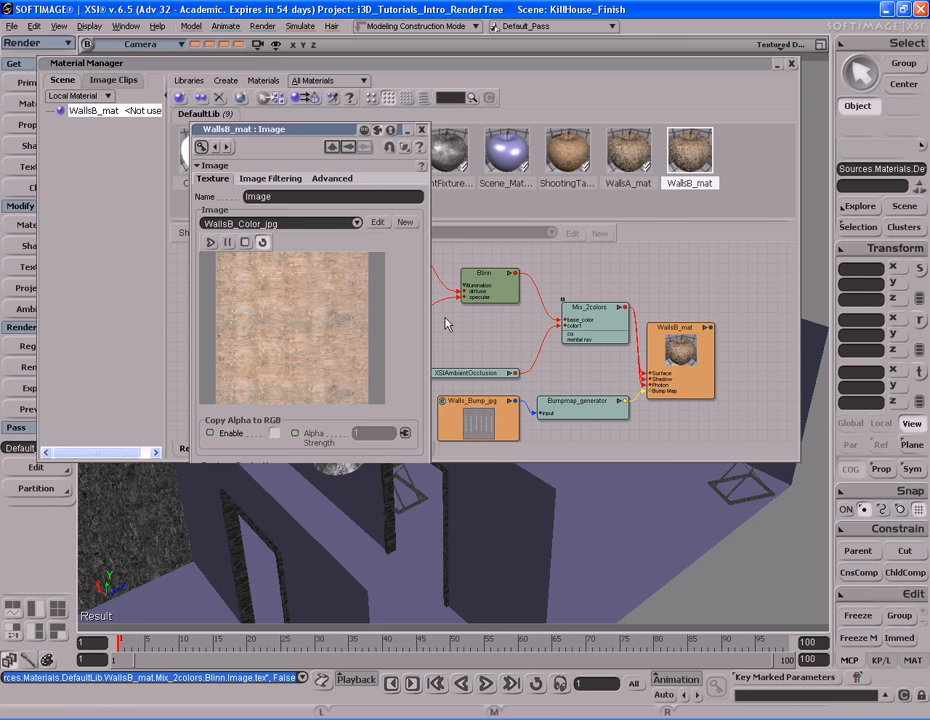
# Load WallsB_Specular.jpg as the new image for the specular texture node of WallsB_mat.
pyautogui.doubleClick(381, 326)
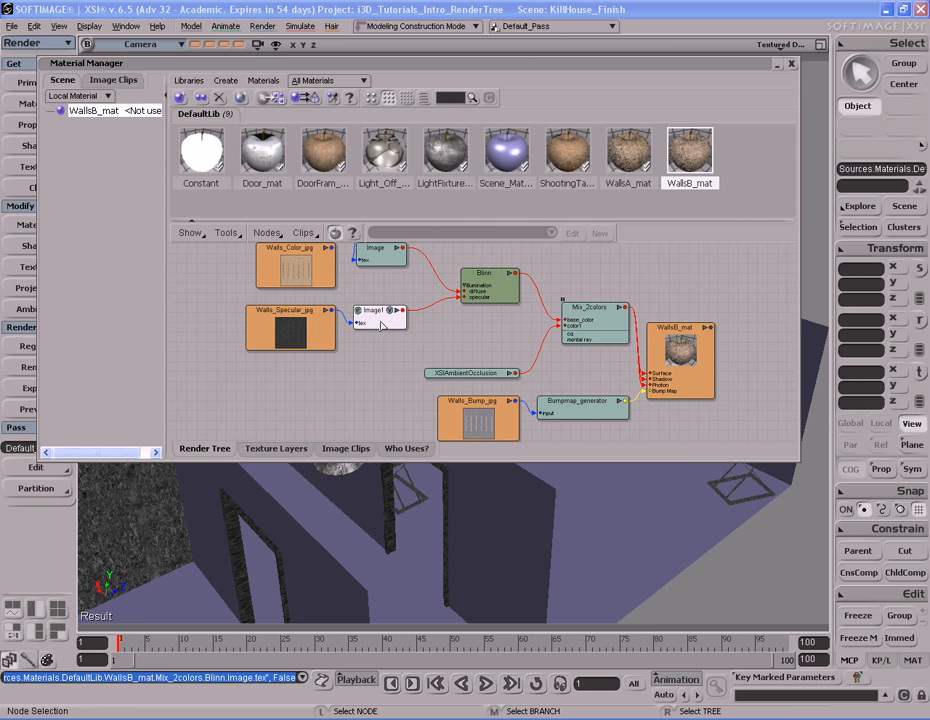
pyautogui.click(404, 222)
pyautogui.click(413, 238)
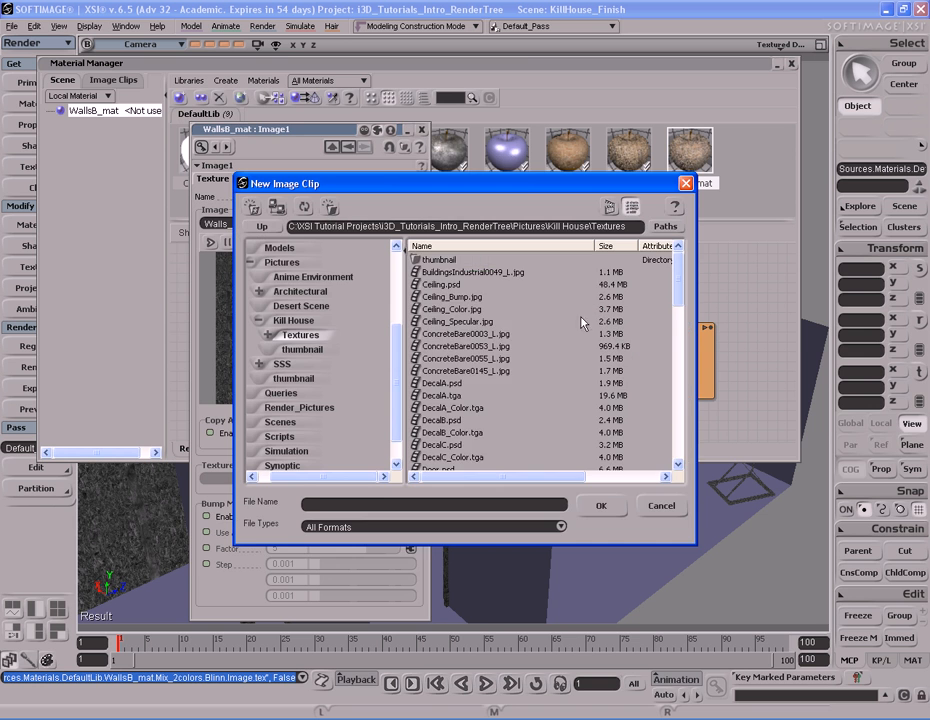
pyautogui.scroll(-10, 679, 293)
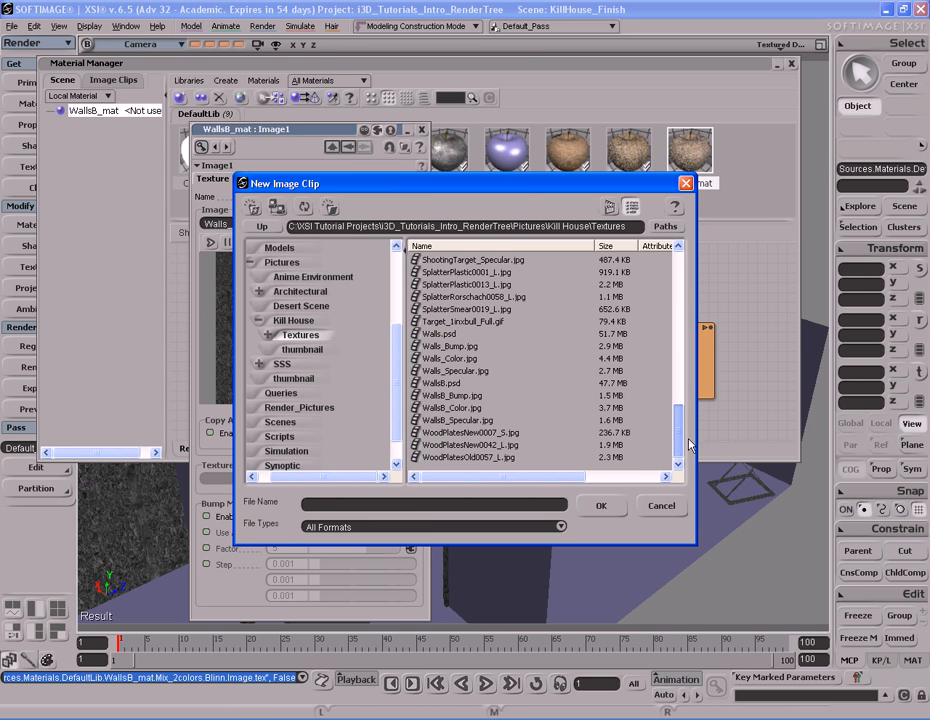
pyautogui.doubleClick(457, 420)
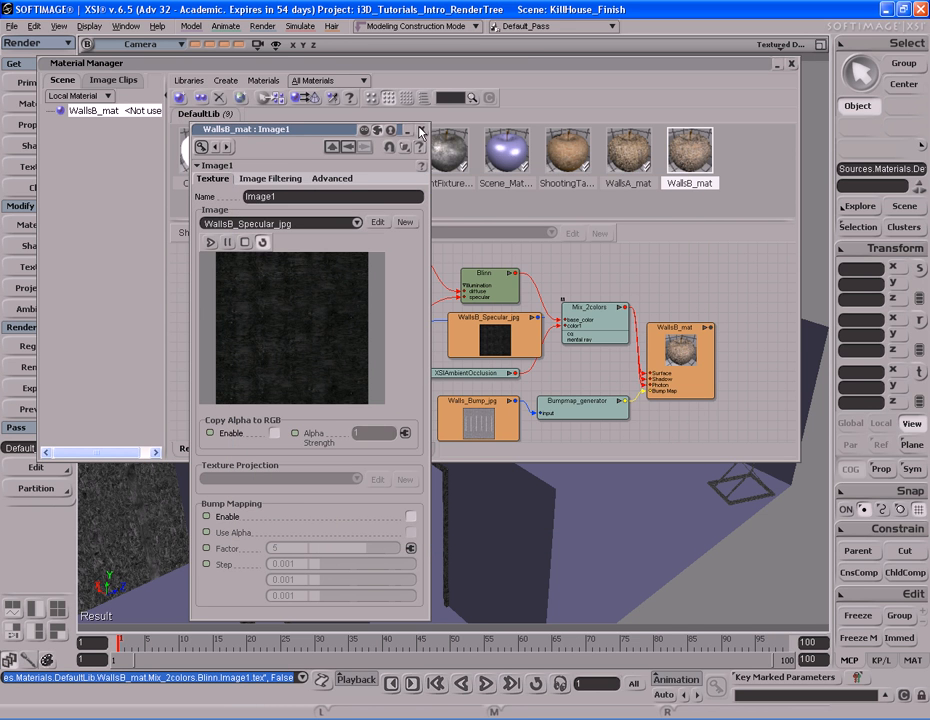
pyautogui.click(565, 440)
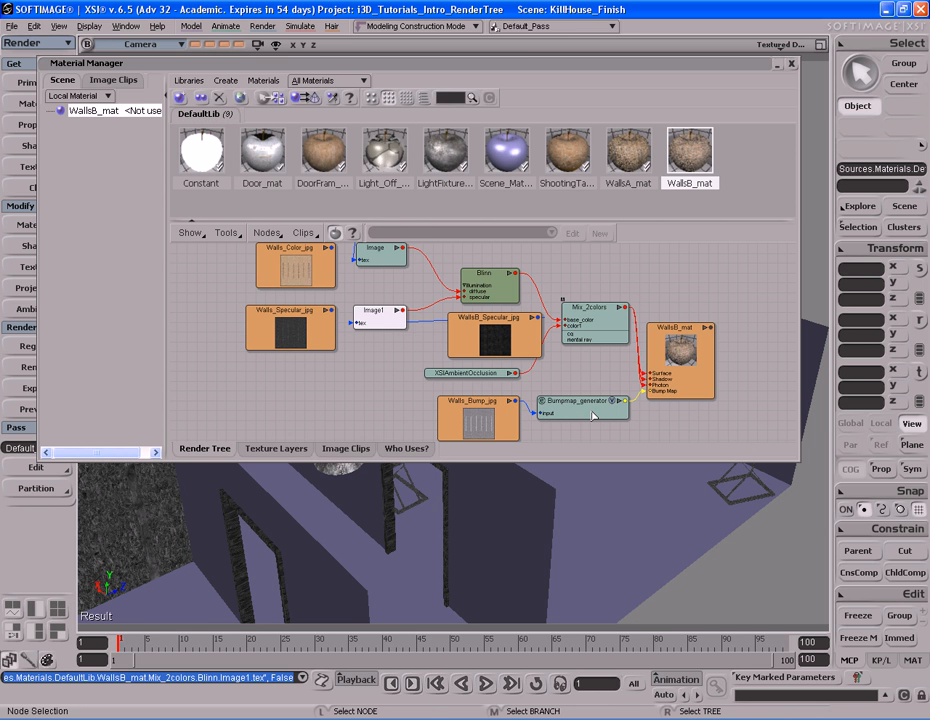
# Load WallsB_Bump.jpg into the Bumpmap_generator node of WallsB_mat and close its properties.
pyautogui.doubleClick(592, 416)
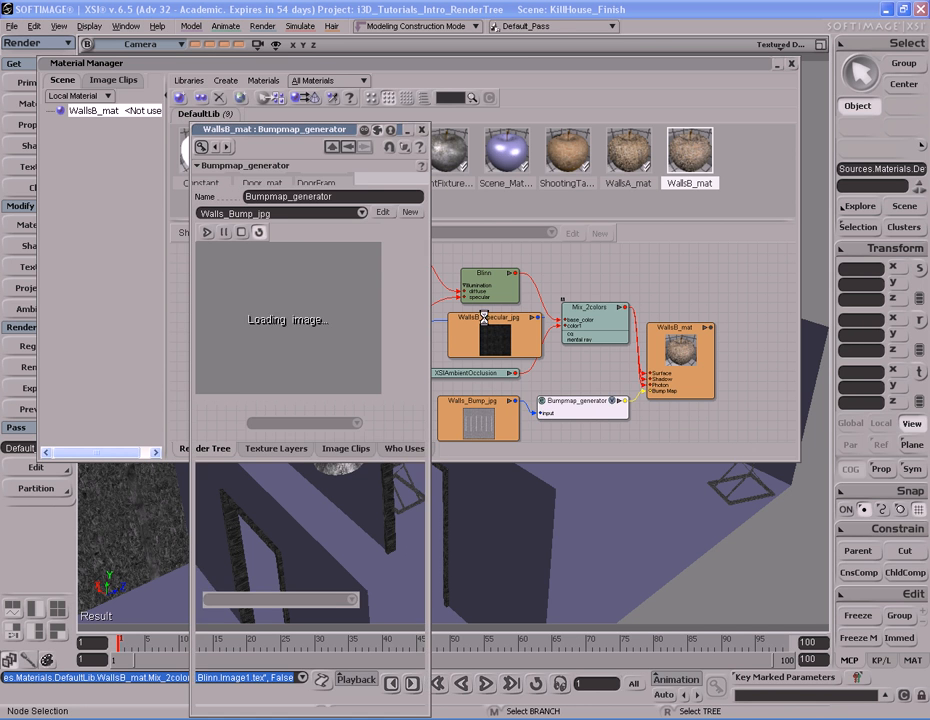
pyautogui.click(409, 222)
pyautogui.click(425, 169)
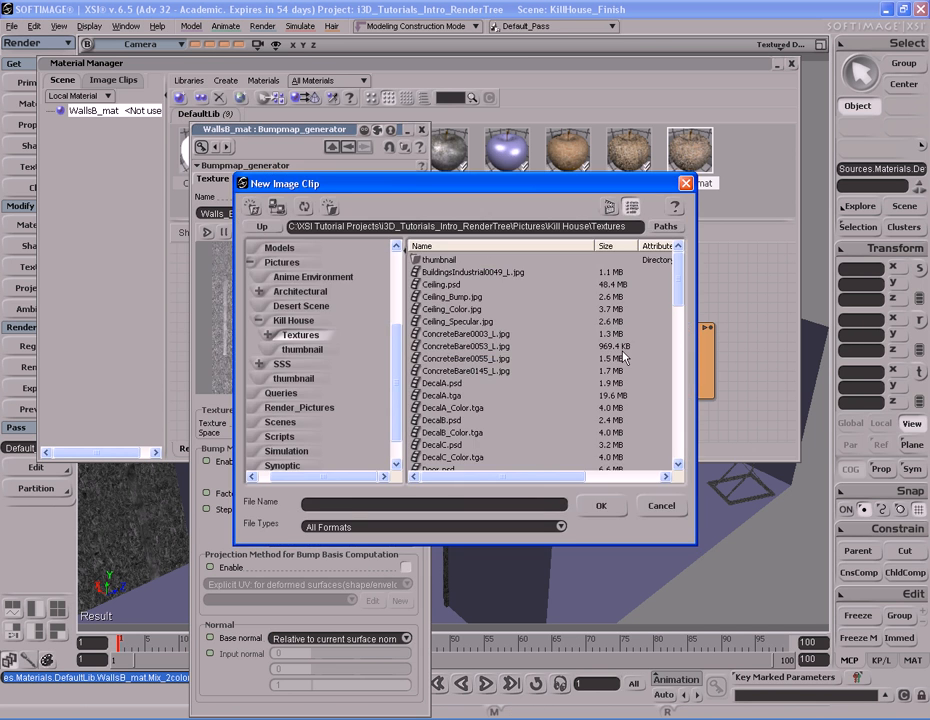
pyautogui.moveTo(676, 300); pyautogui.dragTo(679, 440)
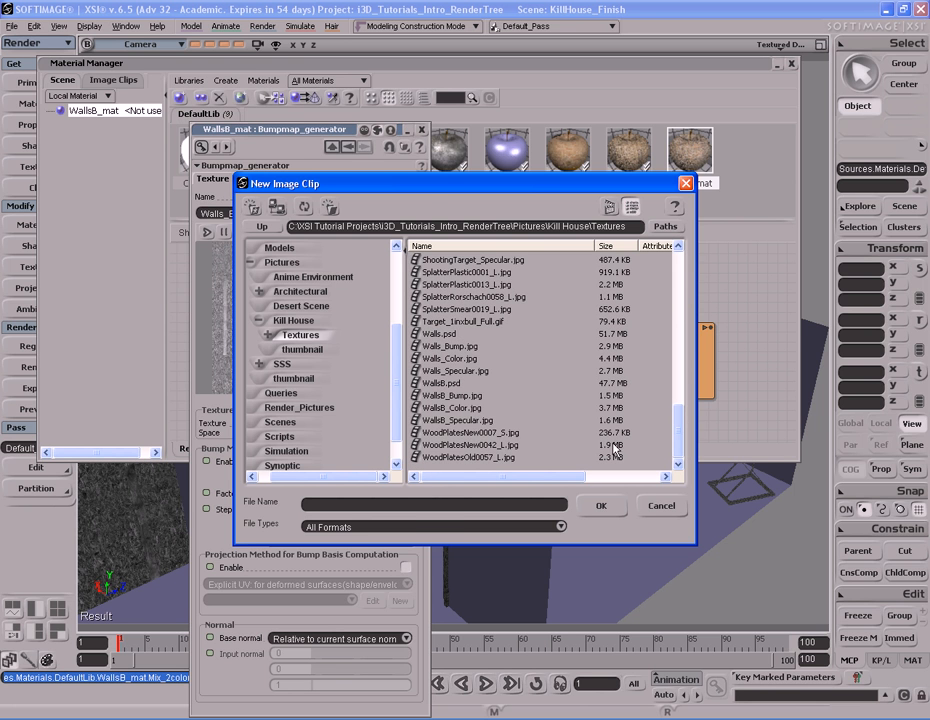
pyautogui.doubleClick(459, 396)
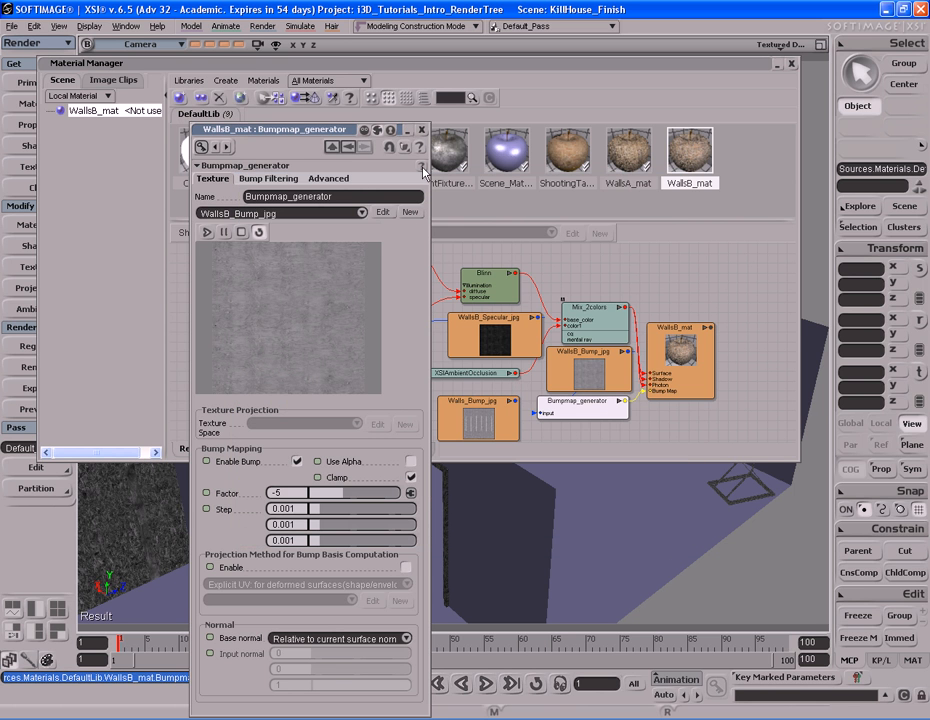
pyautogui.click(421, 131)
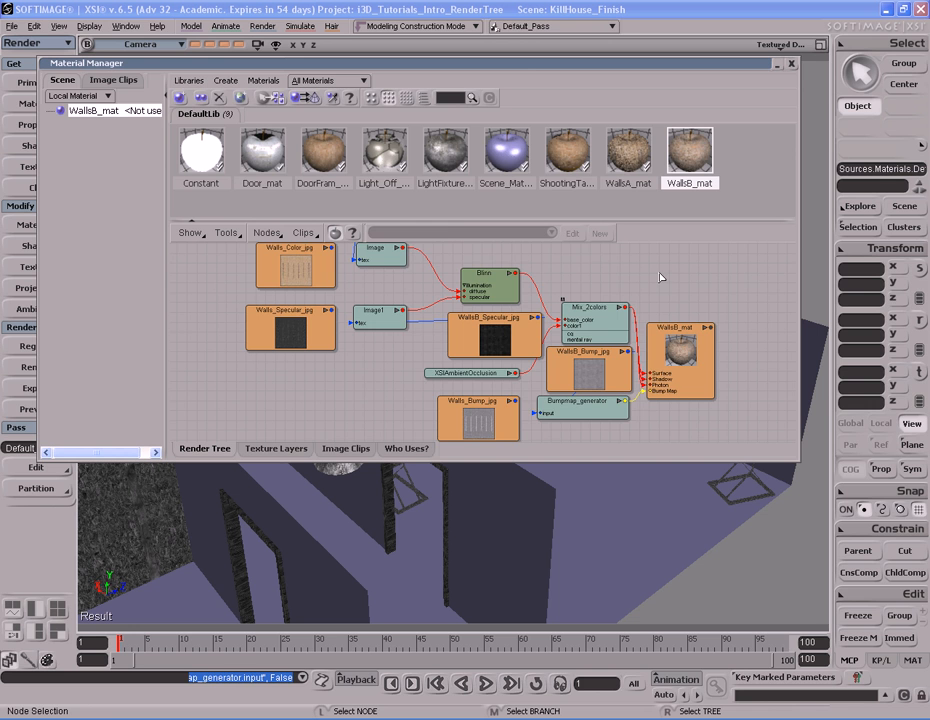
# Refresh and tidy the WallsB_mat render tree, and compare its network with that of WallsA_mat.
pyautogui.hotkey('ctrl', 'r')
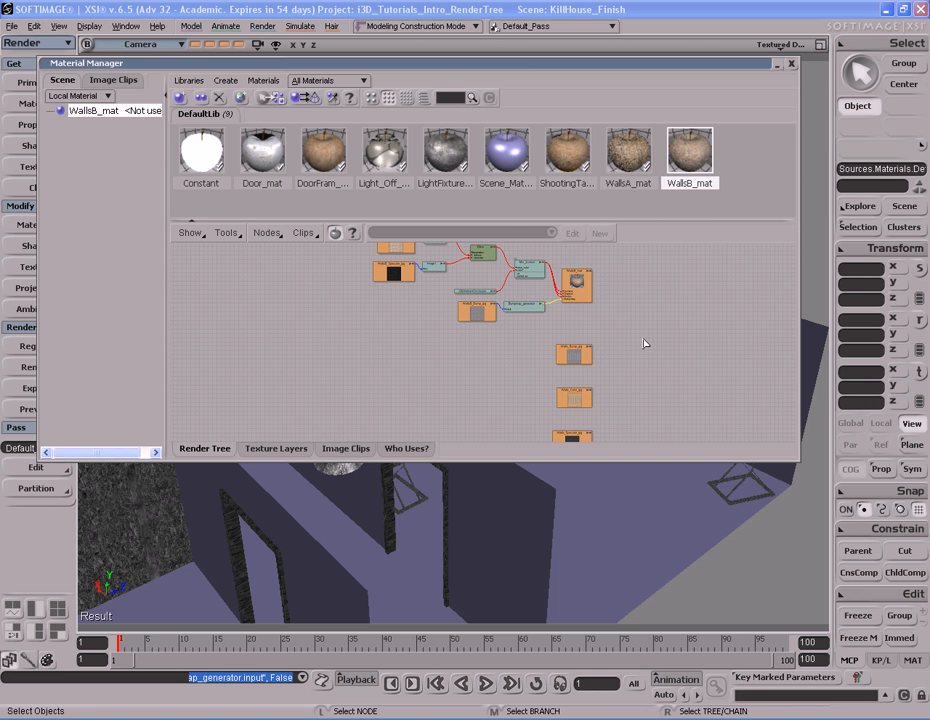
pyautogui.press('f')
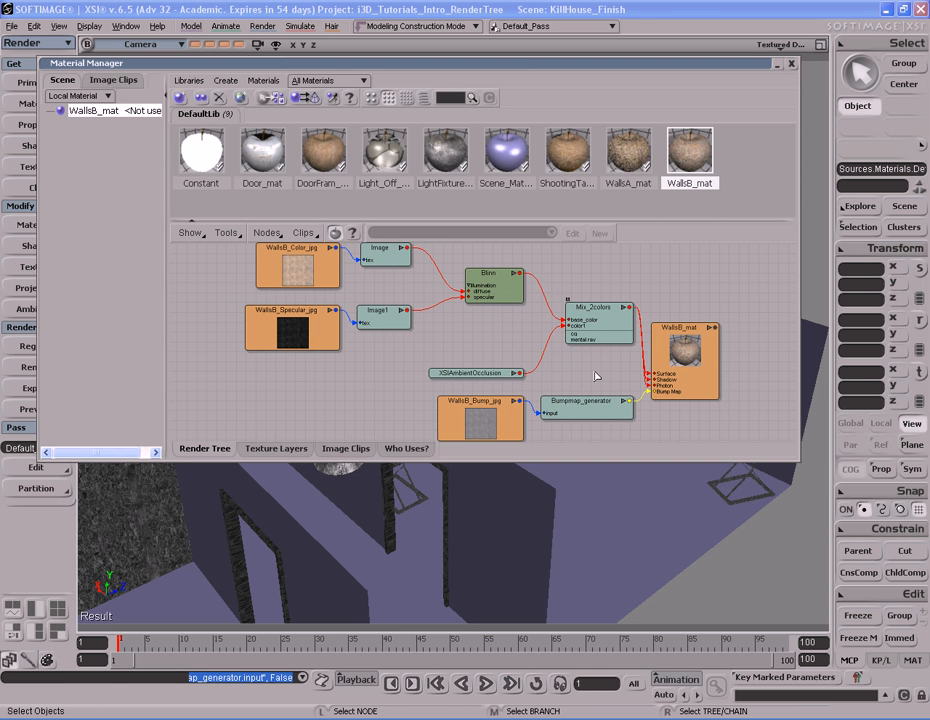
pyautogui.click(643, 162)
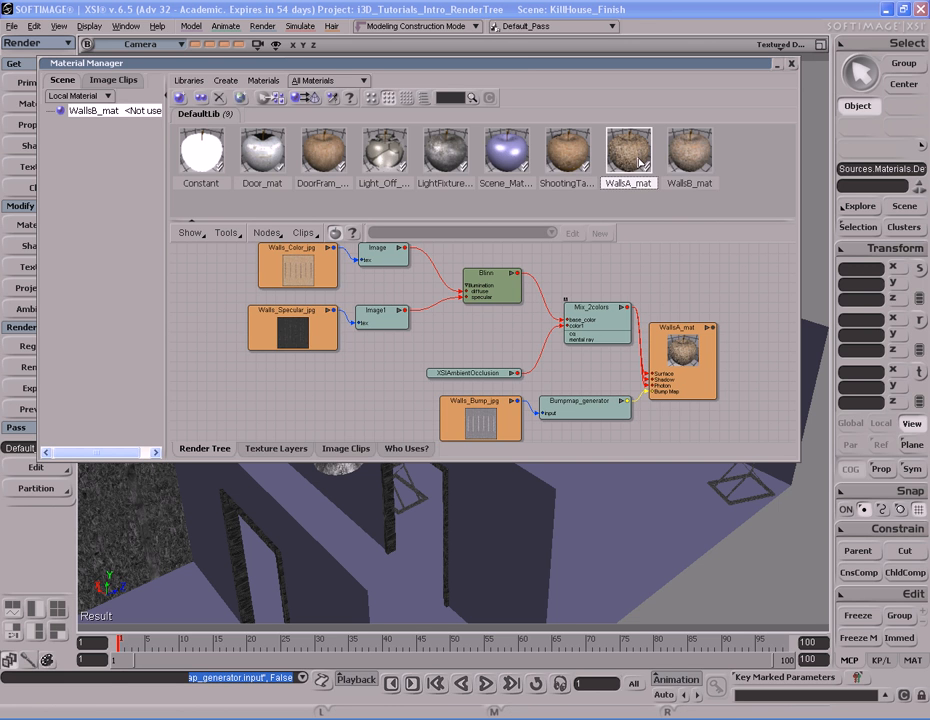
pyautogui.click(689, 155)
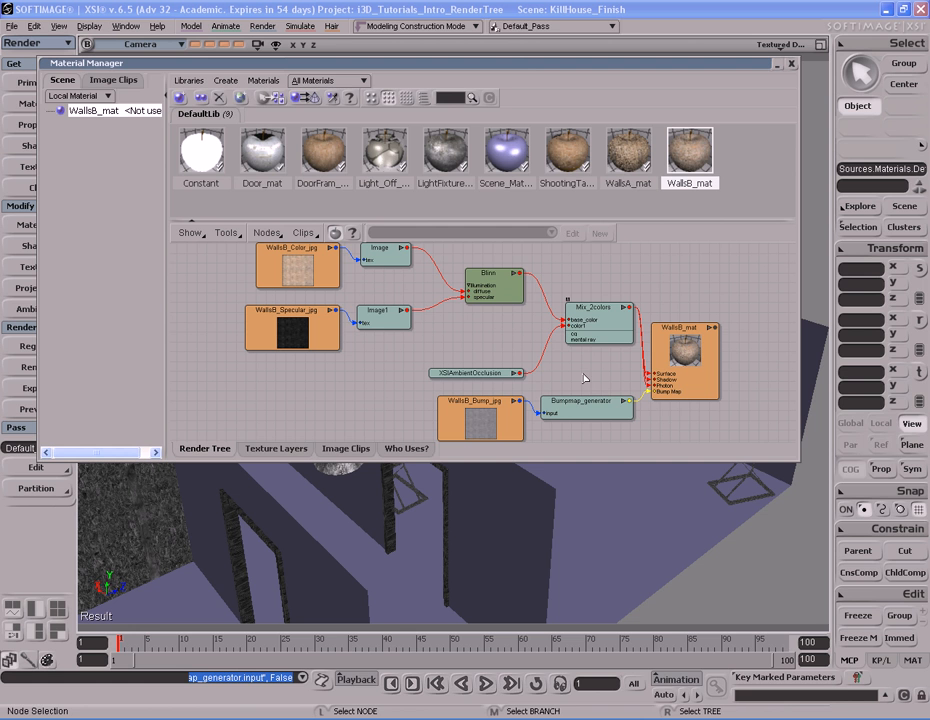
# Collapse the Material Manager and select all wall meshes whose names match WallsB*.
pyautogui.doubleClick(615, 65)
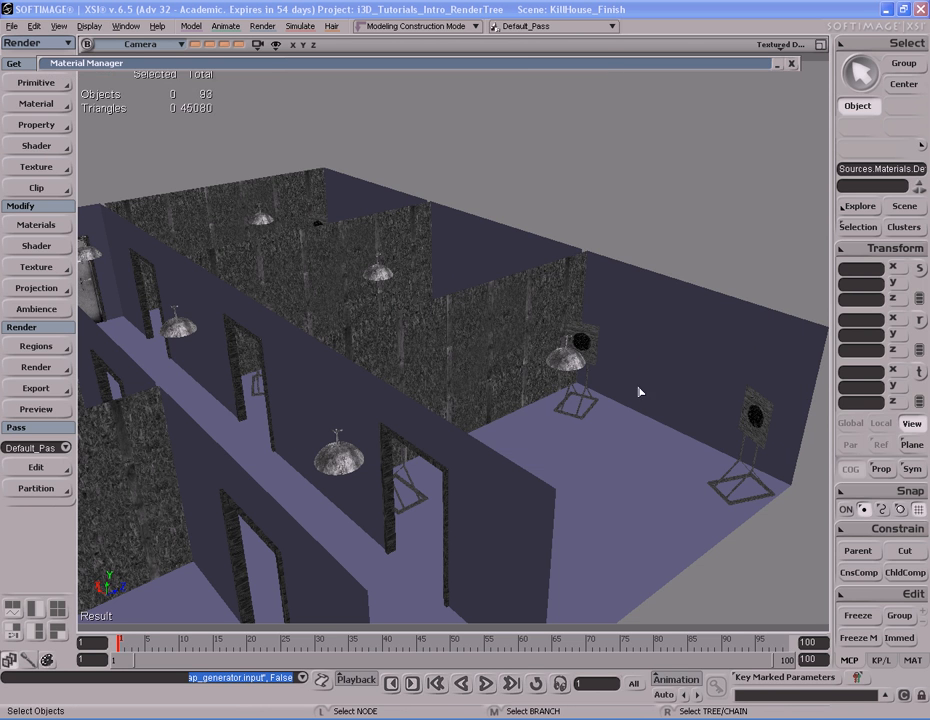
pyautogui.click(592, 326)
pyautogui.click(899, 172)
pyautogui.click(899, 172)
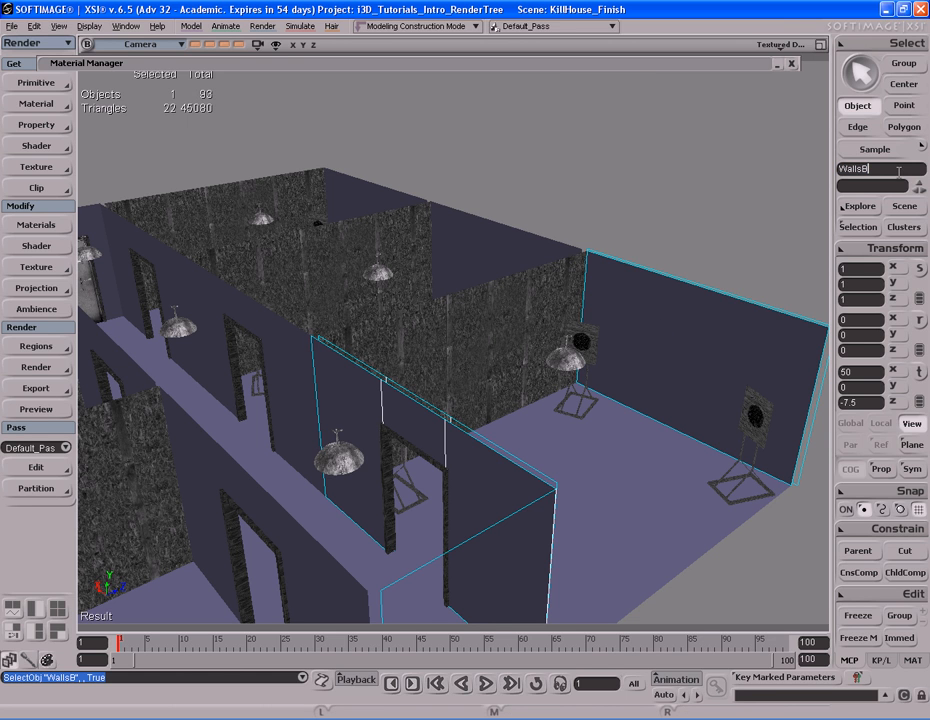
pyautogui.write('*')
pyautogui.press('Return')
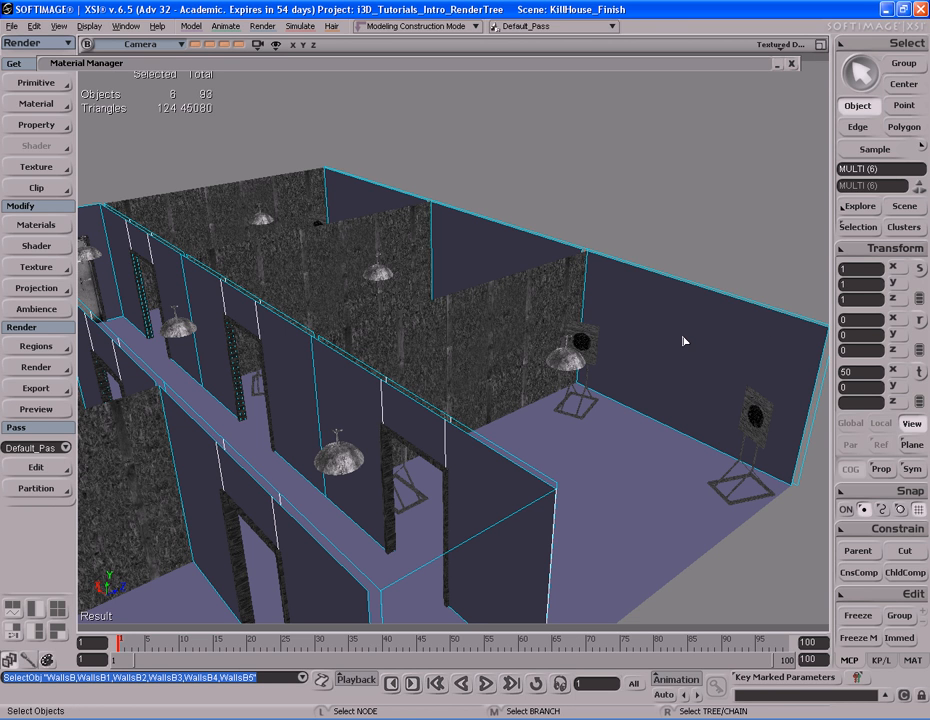
# Assign WallsB_mat to the selected WallsB through WallsB5 meshes and collapse the Material Manager.
pyautogui.doubleClick(600, 66)
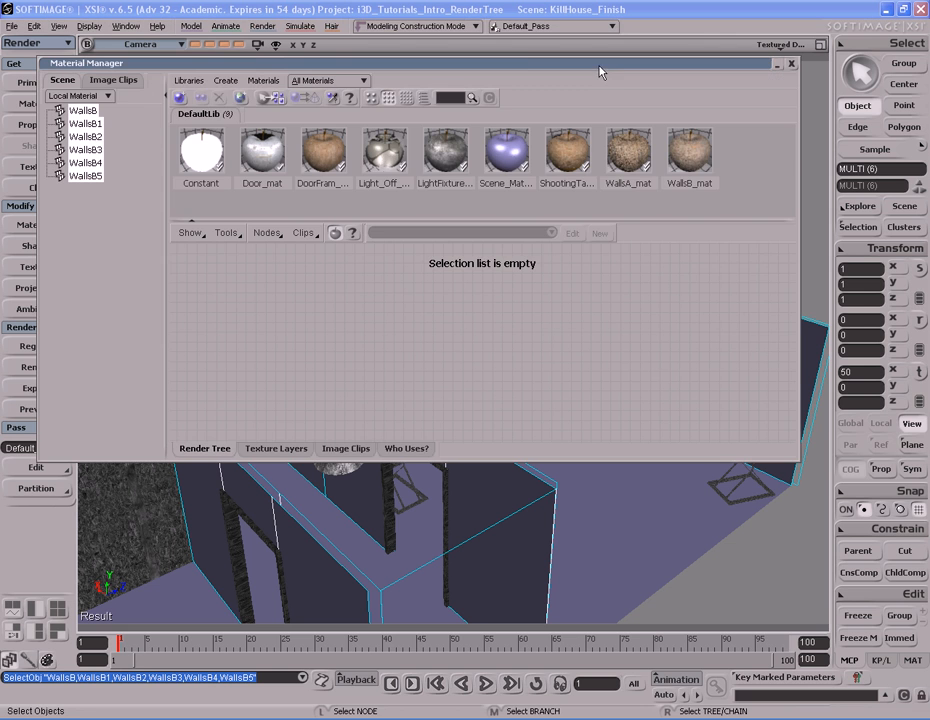
pyautogui.rightClick(697, 161)
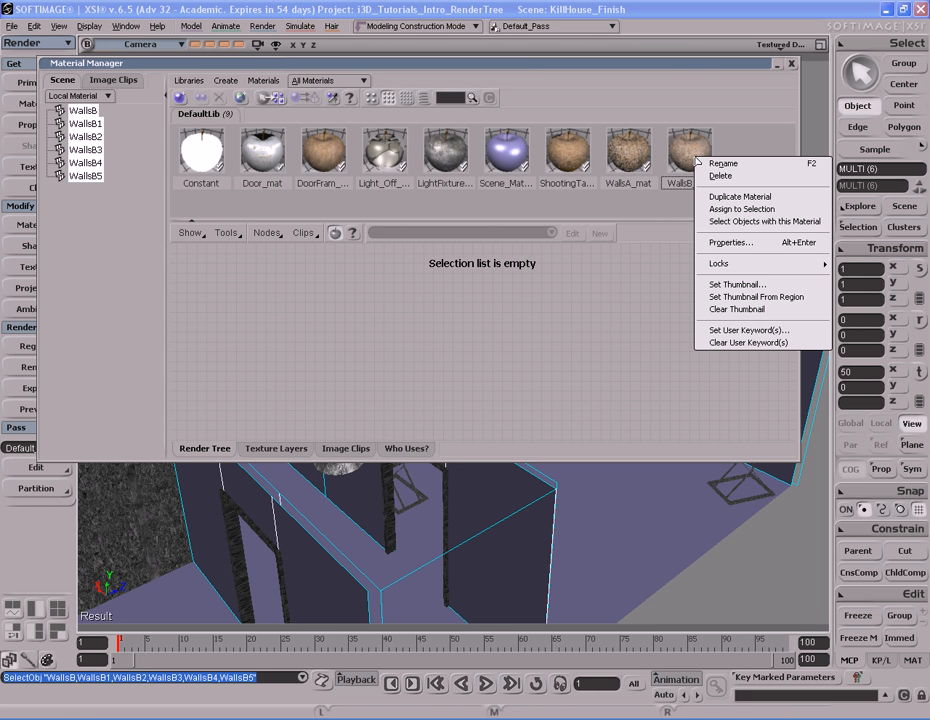
pyautogui.click(740, 209)
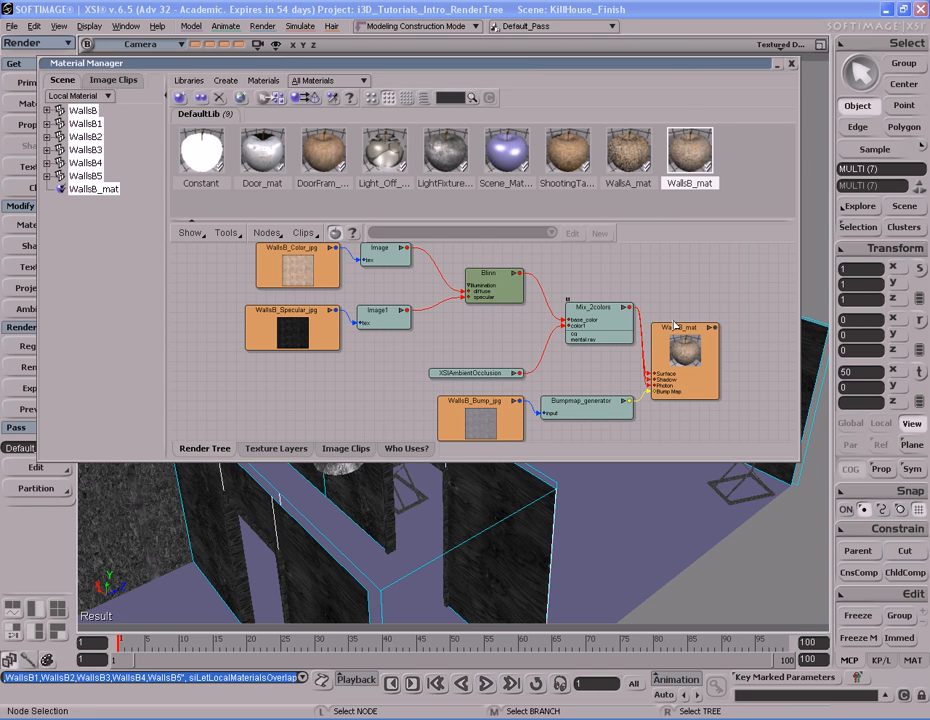
pyautogui.doubleClick(750, 68)
# Render a preview of the room corner where WallsA and WallsB walls meet behind a shooting target, then close it.
pyautogui.press('s')
pyautogui.moveTo(546, 423); pyautogui.dragTo(625, 415)
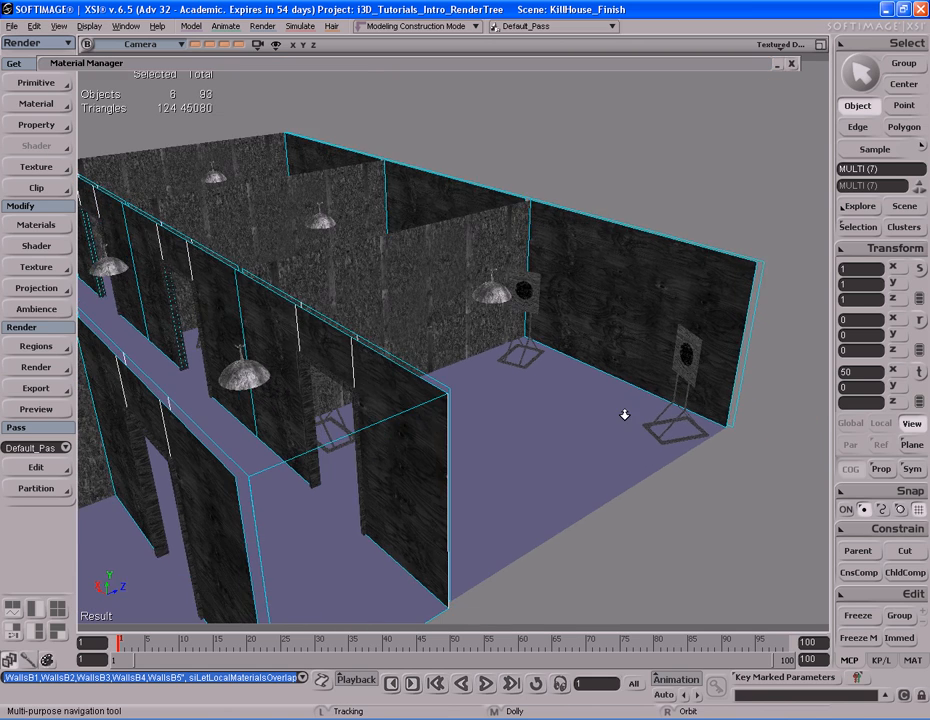
pyautogui.moveTo(625, 415); pyautogui.dragTo(478, 422, button='middle')
pyautogui.moveTo(478, 422); pyautogui.dragTo(520, 362, button='right')
pyautogui.moveTo(520, 362); pyautogui.dragTo(620, 365)
pyautogui.moveTo(620, 365); pyautogui.dragTo(517, 407, button='middle')
pyautogui.moveTo(517, 407); pyautogui.dragTo(512, 383, button='right')
pyautogui.moveTo(512, 383); pyautogui.dragTo(538, 377)
pyautogui.hotkey('shift', 'r')
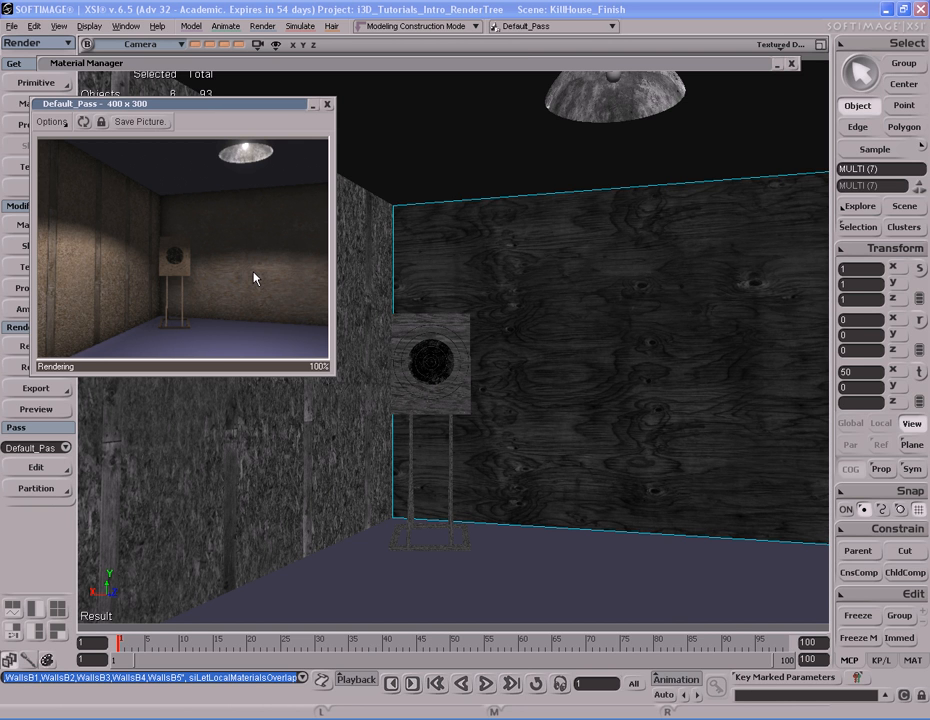
pyautogui.click(327, 105)
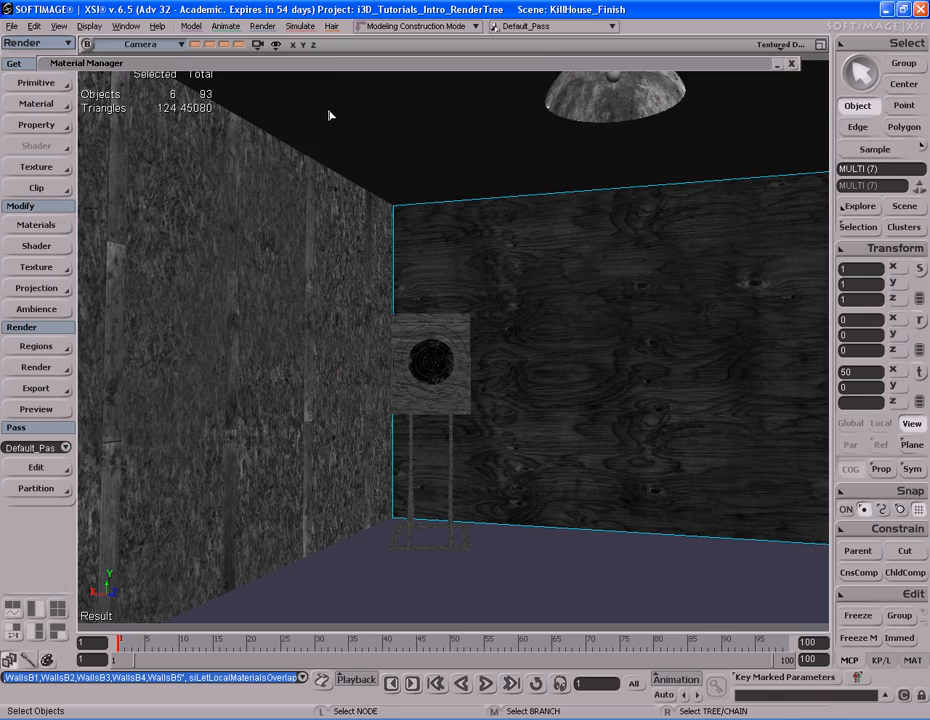
# Examine the WallsA and WallsB textures together from above the kill house.
pyautogui.press('s')
pyautogui.moveTo(430, 399); pyautogui.dragTo(455, 336, button='right')
pyautogui.moveTo(538, 347); pyautogui.dragTo(499, 359, button='right')
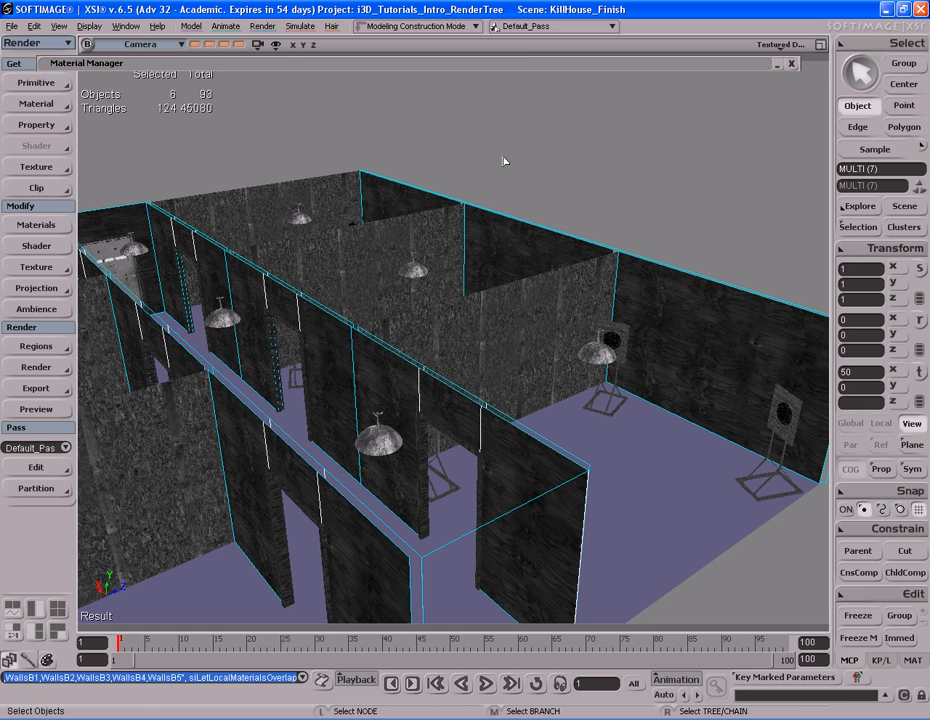
# Select the Ceiling3 mesh above the kill house rooms and expand the Material Manager.
pyautogui.press('s')
pyautogui.moveTo(492, 358); pyautogui.dragTo(413, 309, button='right')
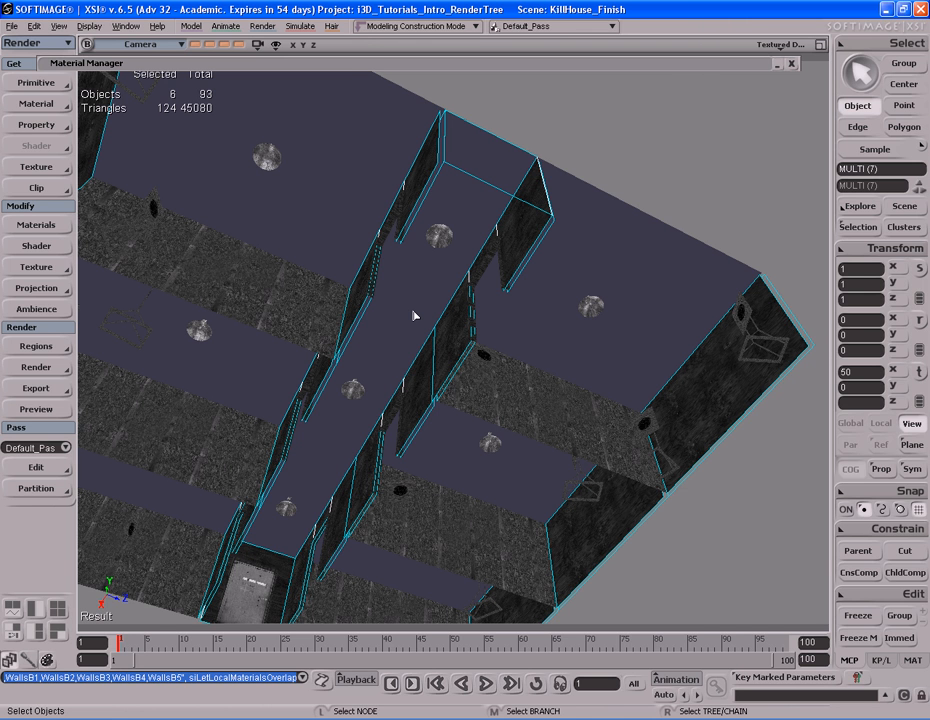
pyautogui.press('s')
pyautogui.moveTo(407, 307); pyautogui.dragTo(415, 332, button='right')
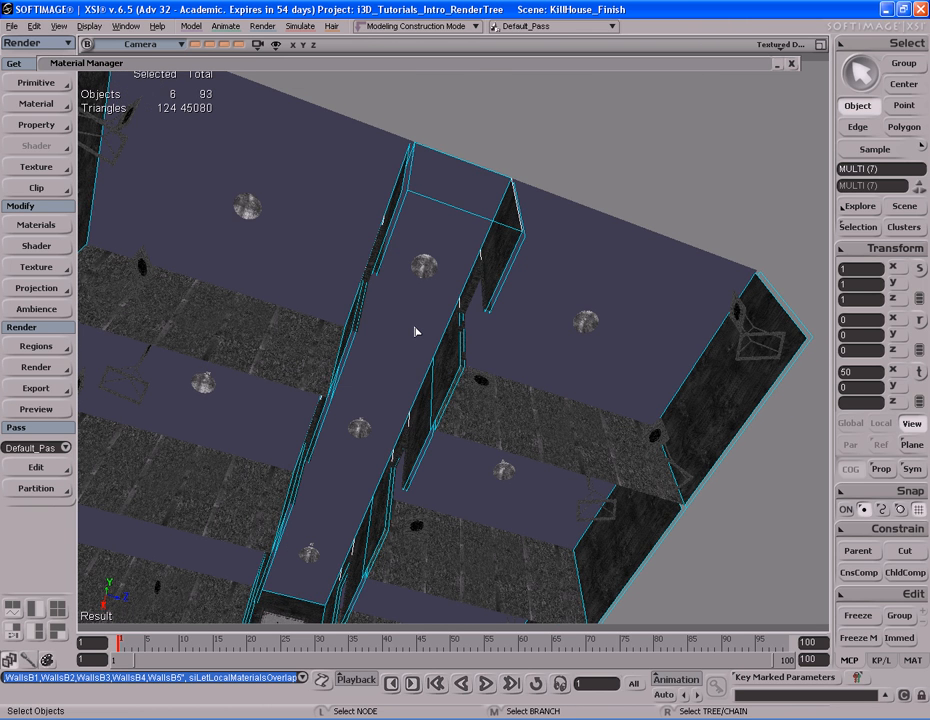
pyautogui.click(420, 332)
pyautogui.click(318, 274)
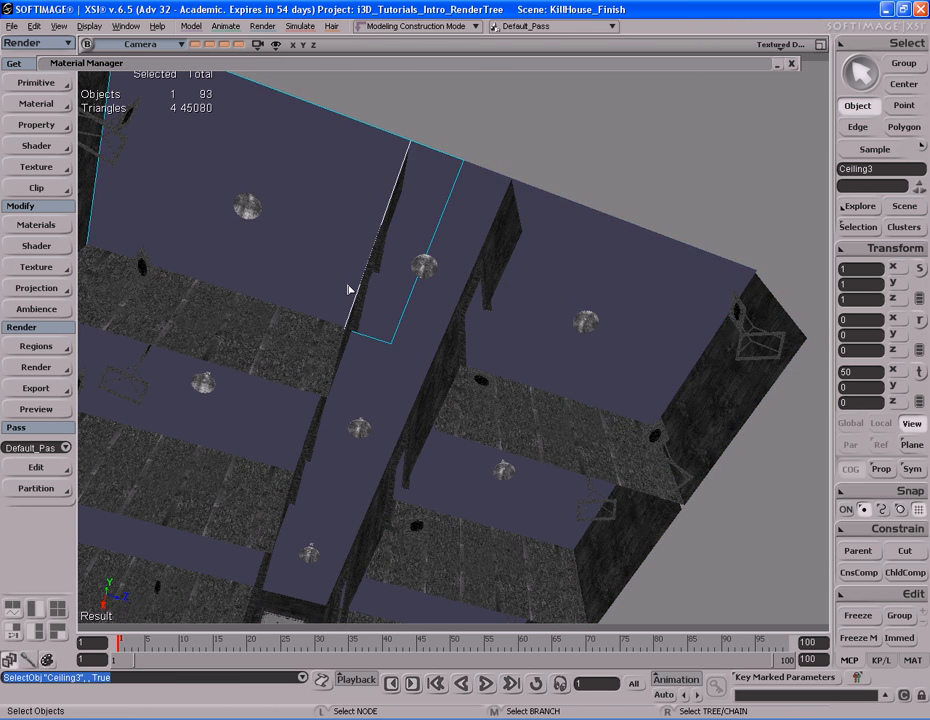
pyautogui.click(434, 326)
pyautogui.click(342, 266)
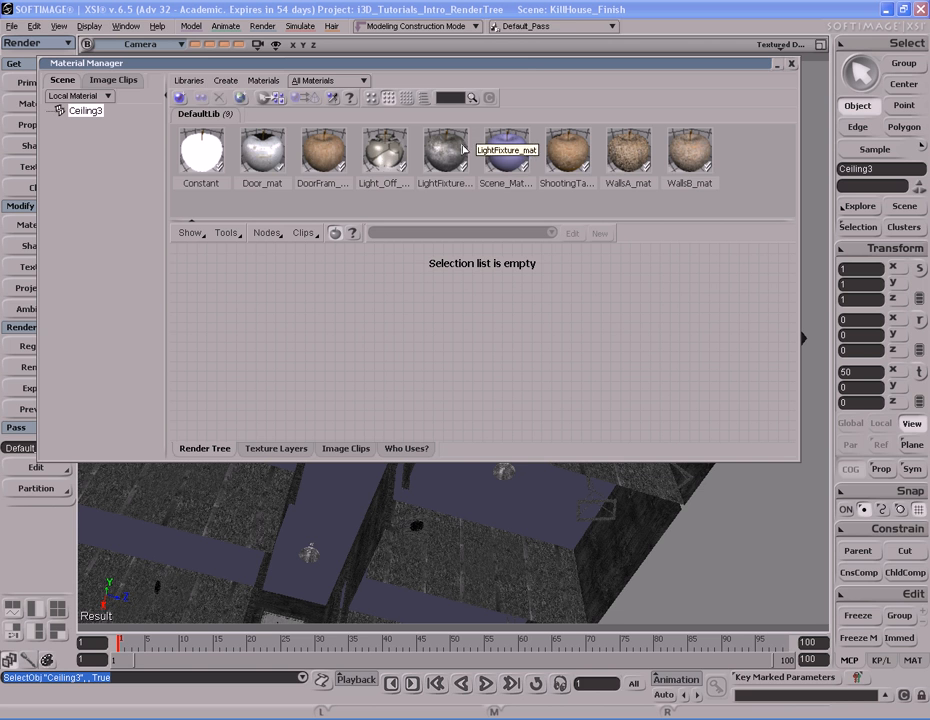
# Create a new Blinn material and name it Ceiling_mat.
pyautogui.click(231, 84)
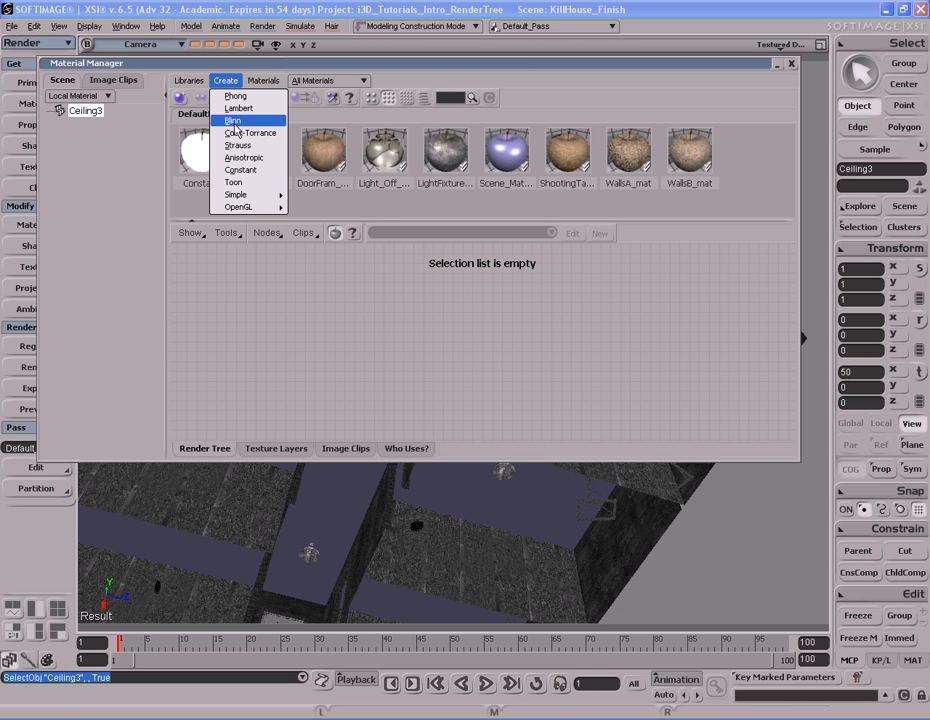
pyautogui.click(235, 121)
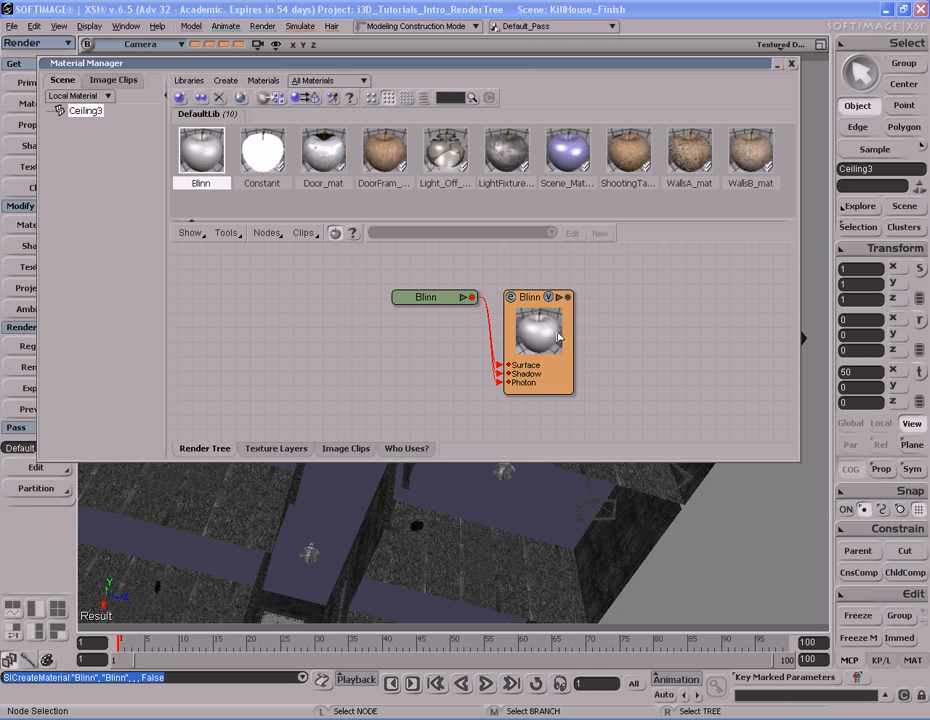
pyautogui.doubleClick(619, 232)
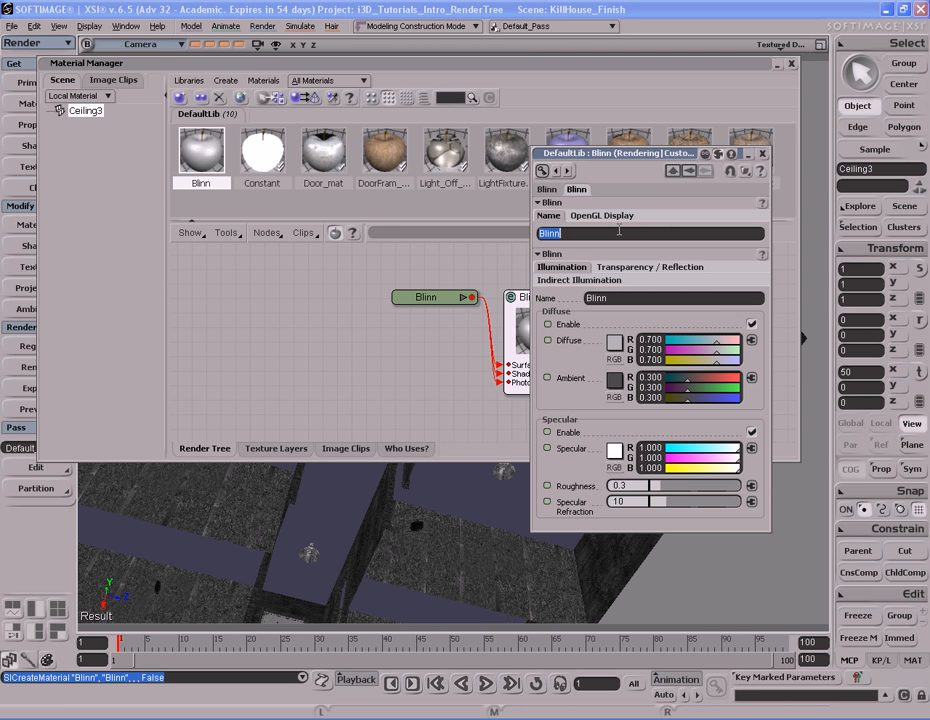
pyautogui.write('Cei')
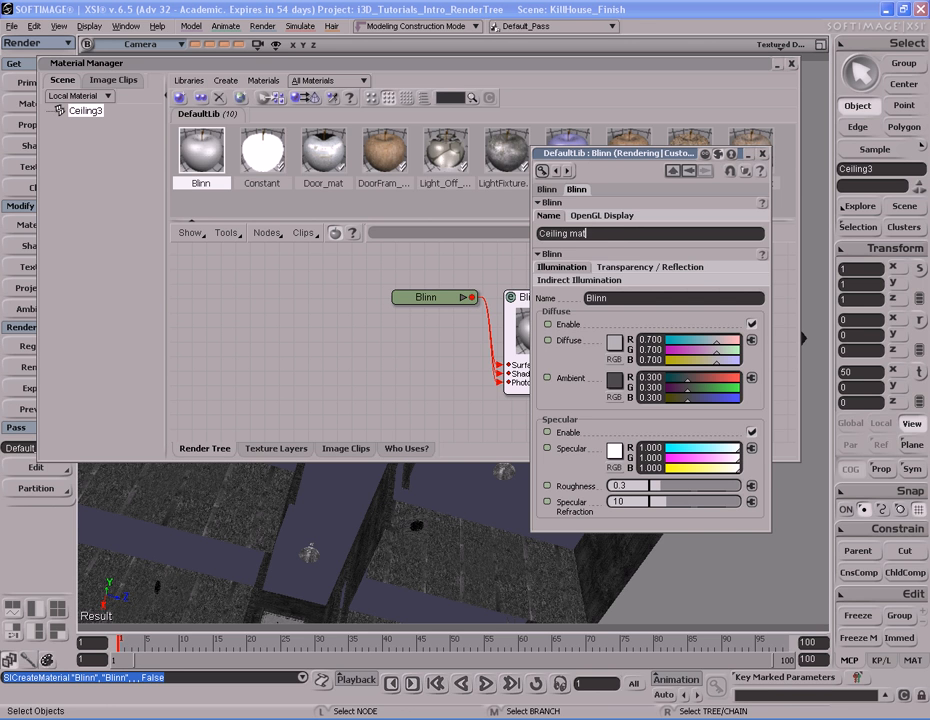
pyautogui.press('Return')
pyautogui.click(762, 154)
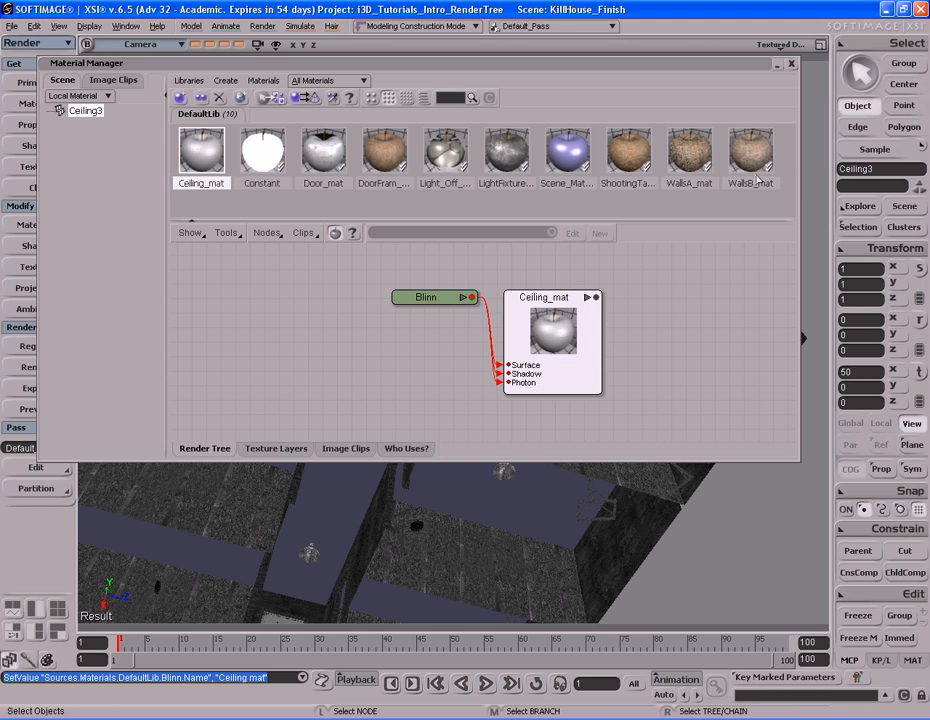
# Map Ceiling_Color.jpg to the diffuse colour of Ceiling_mat's Blinn shader and rearrange the render tree nodes.
pyautogui.doubleClick(426, 297)
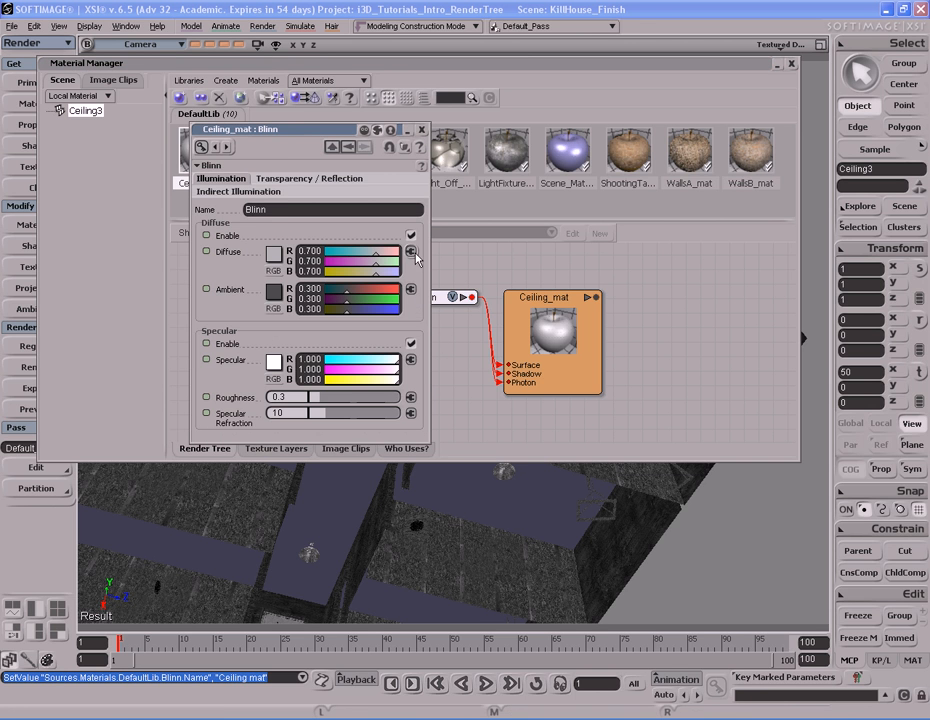
pyautogui.click(411, 253)
pyautogui.click(484, 316)
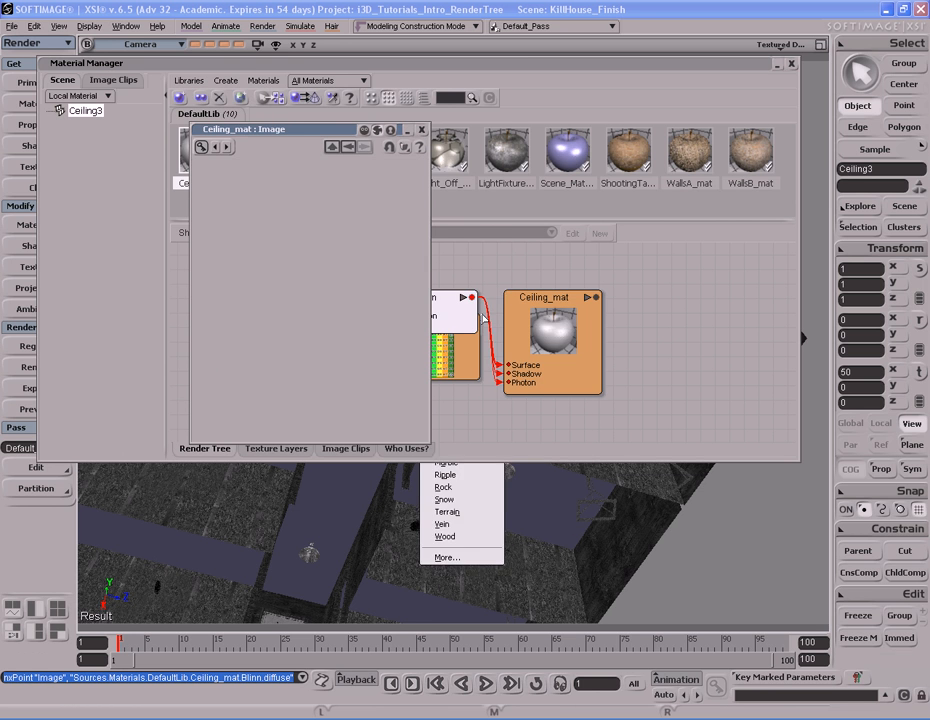
pyautogui.click(405, 222)
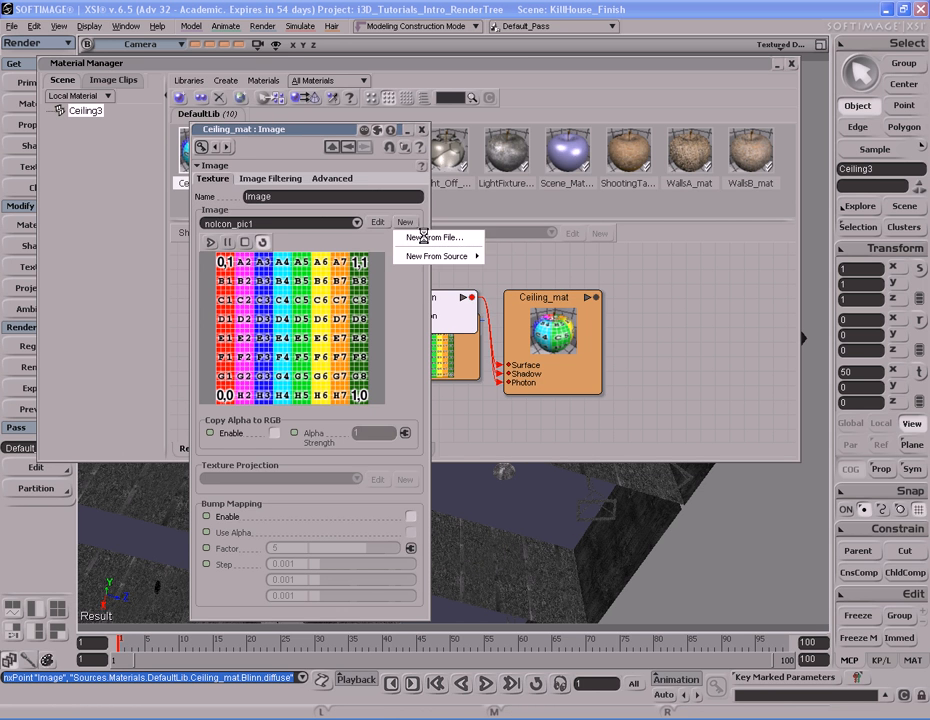
pyautogui.click(427, 240)
pyautogui.click(452, 308)
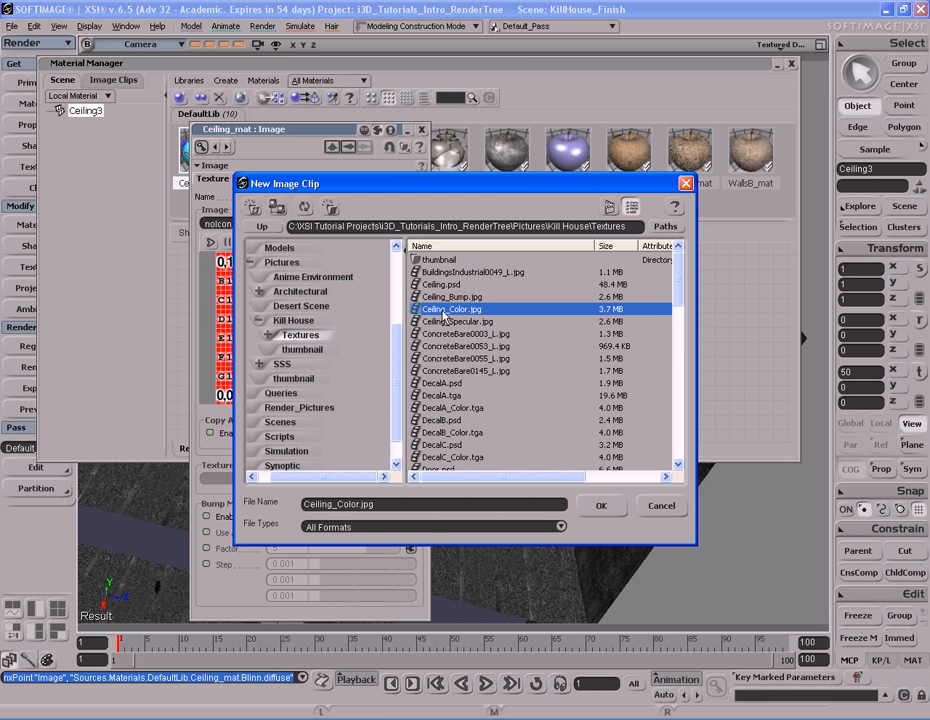
pyautogui.doubleClick(448, 308)
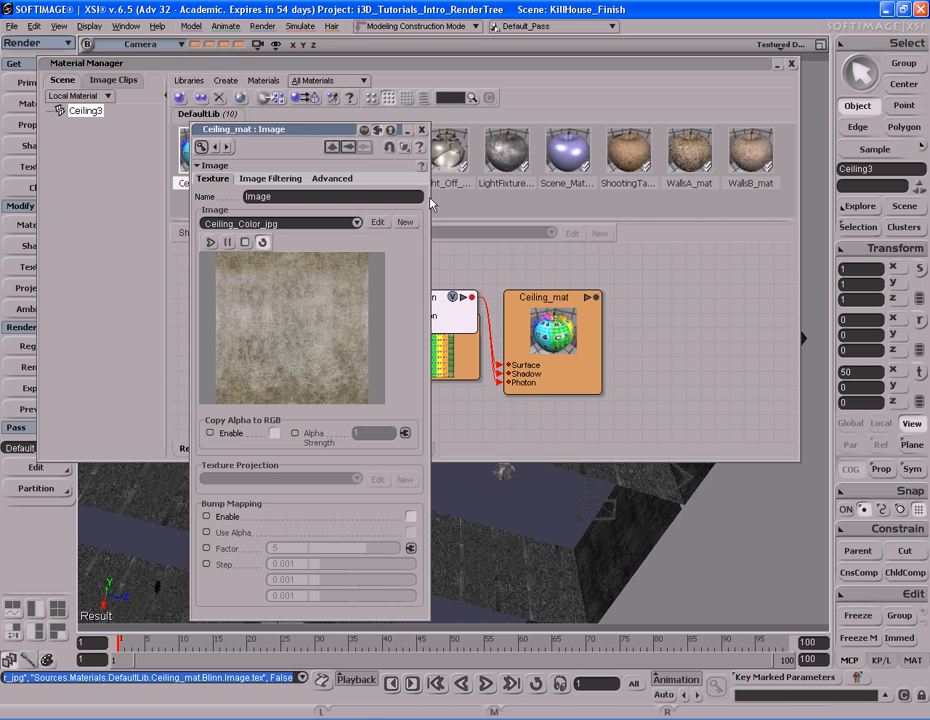
pyautogui.click(422, 130)
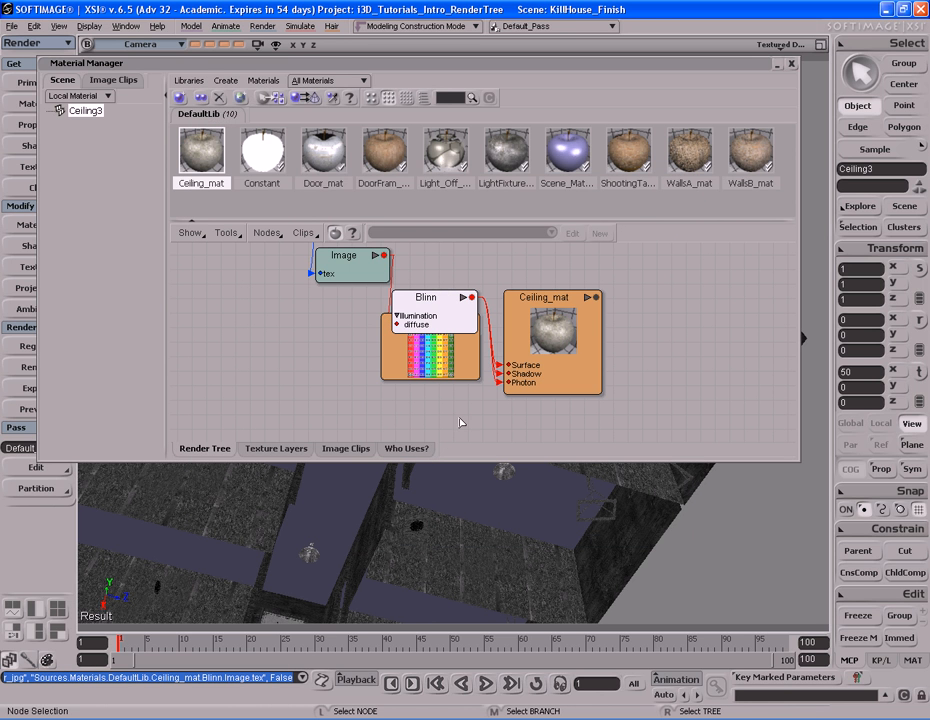
pyautogui.click(444, 412)
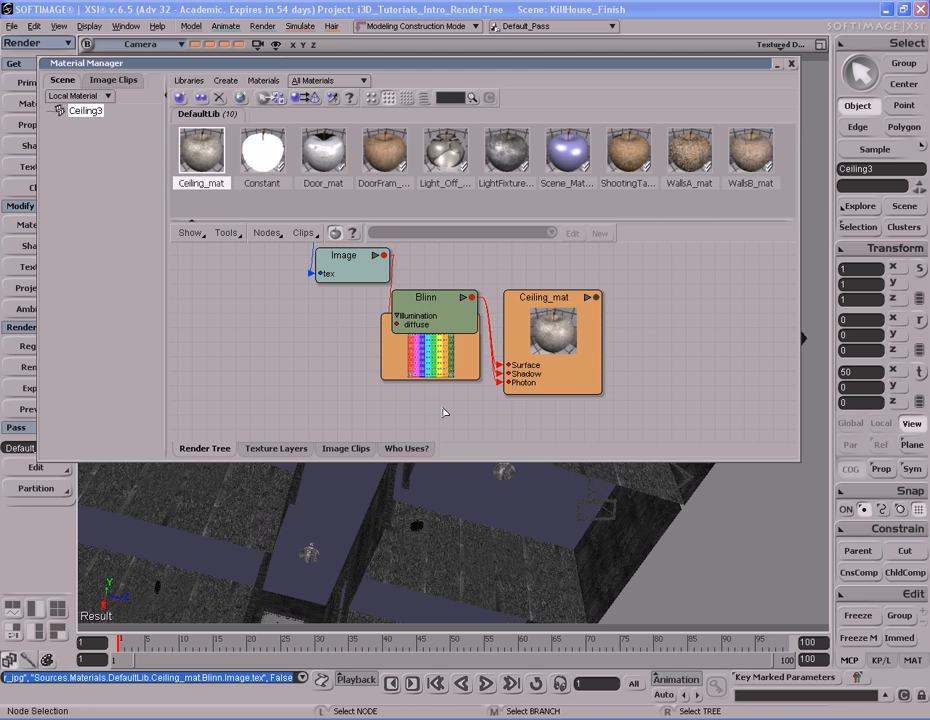
pyautogui.press('F6')
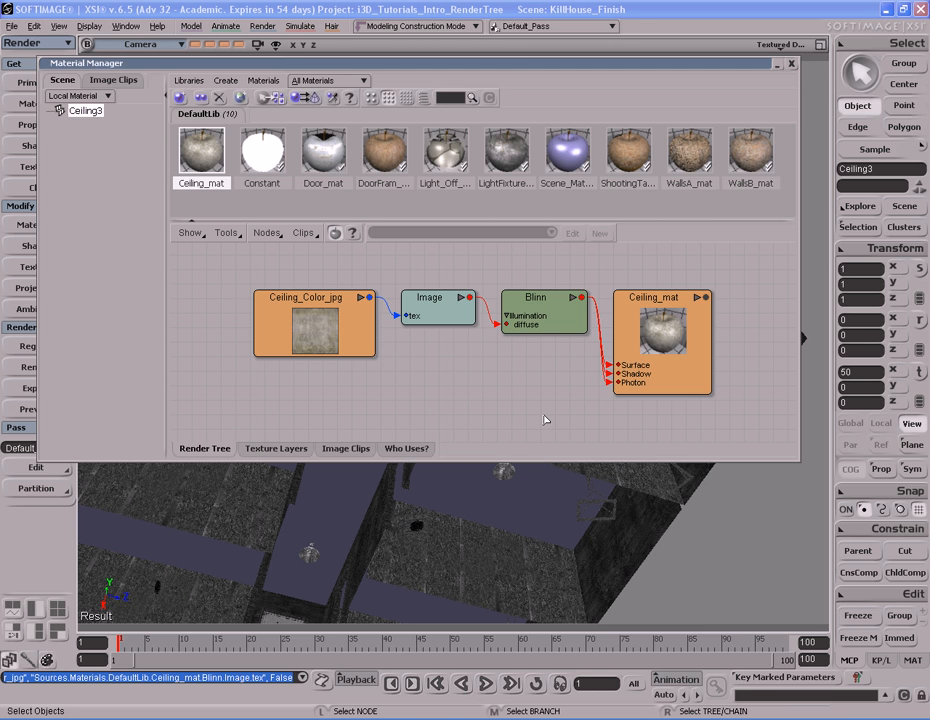
# Map Ceiling_Specular.jpg to the specular colour of Ceiling_mat's Blinn shader and tidy the node layout.
pyautogui.click(560, 318)
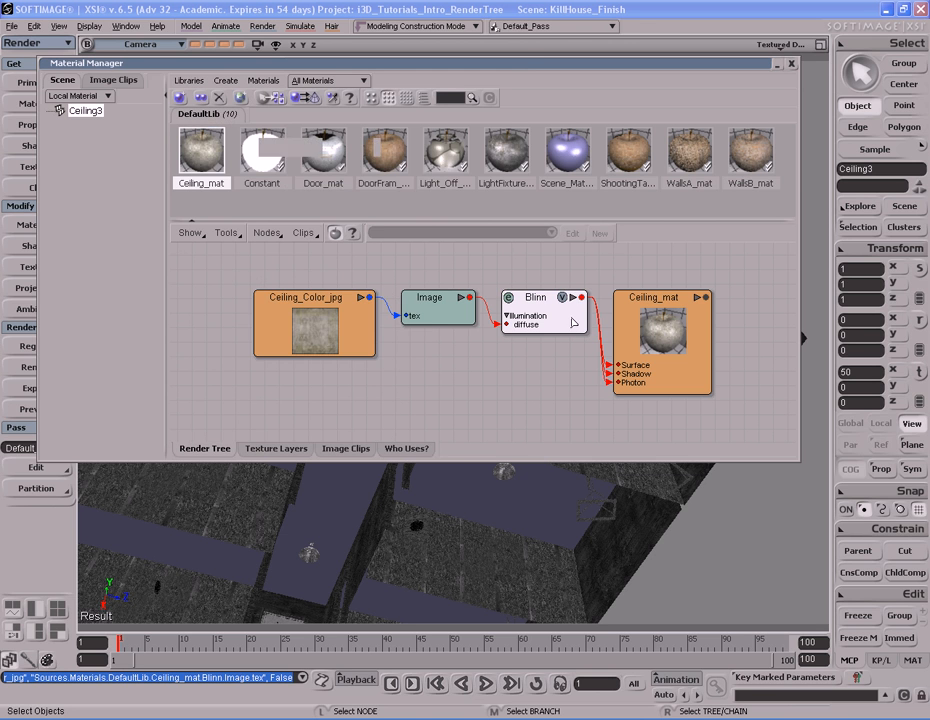
pyautogui.doubleClick(572, 324)
pyautogui.click(410, 359)
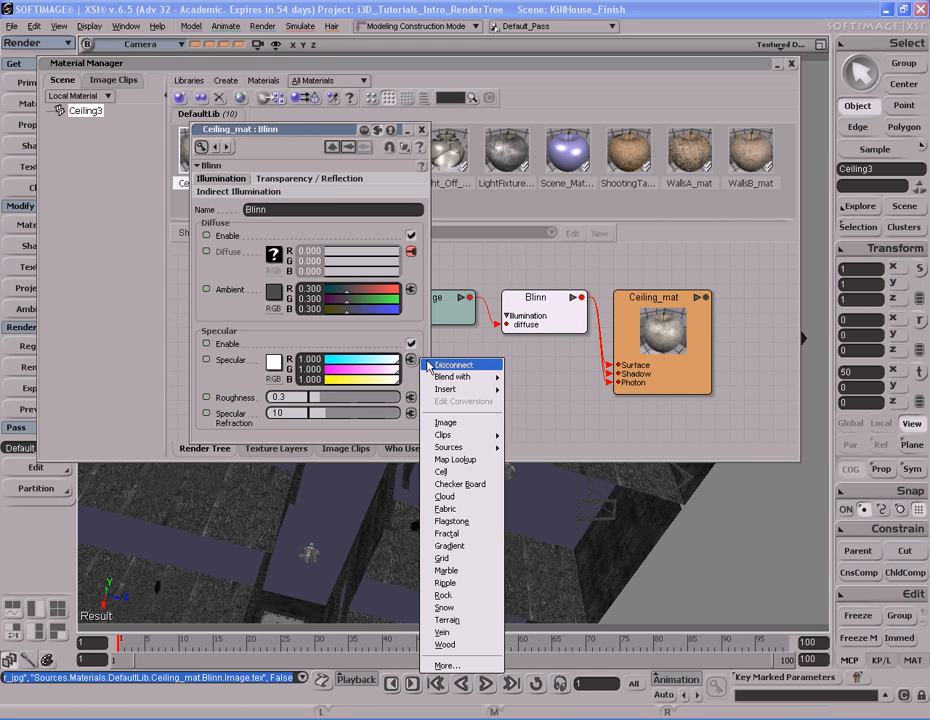
pyautogui.click(475, 428)
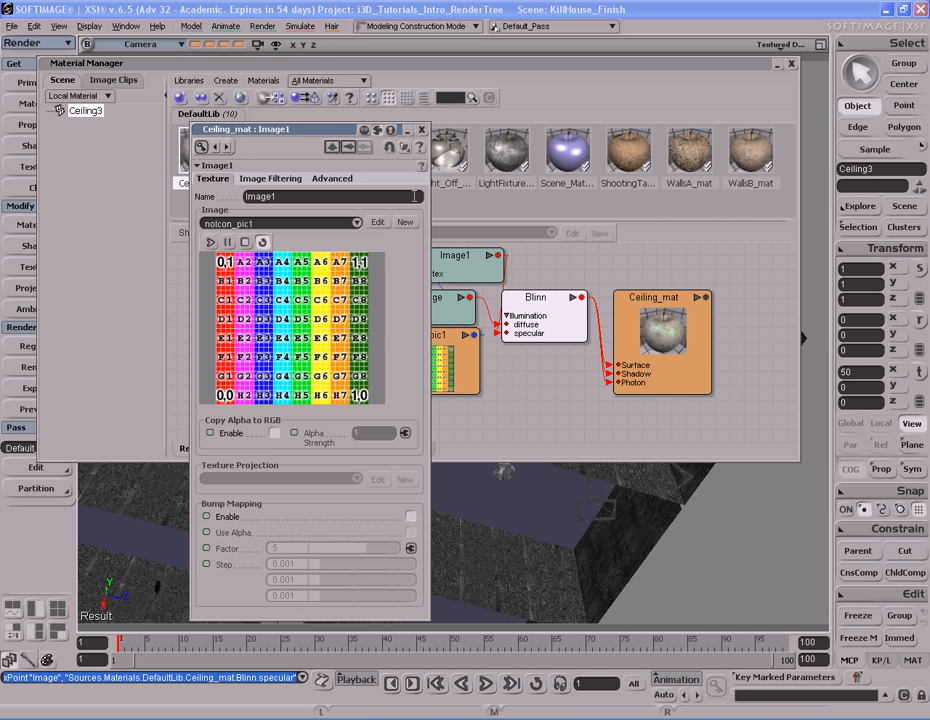
pyautogui.click(405, 222)
pyautogui.click(455, 239)
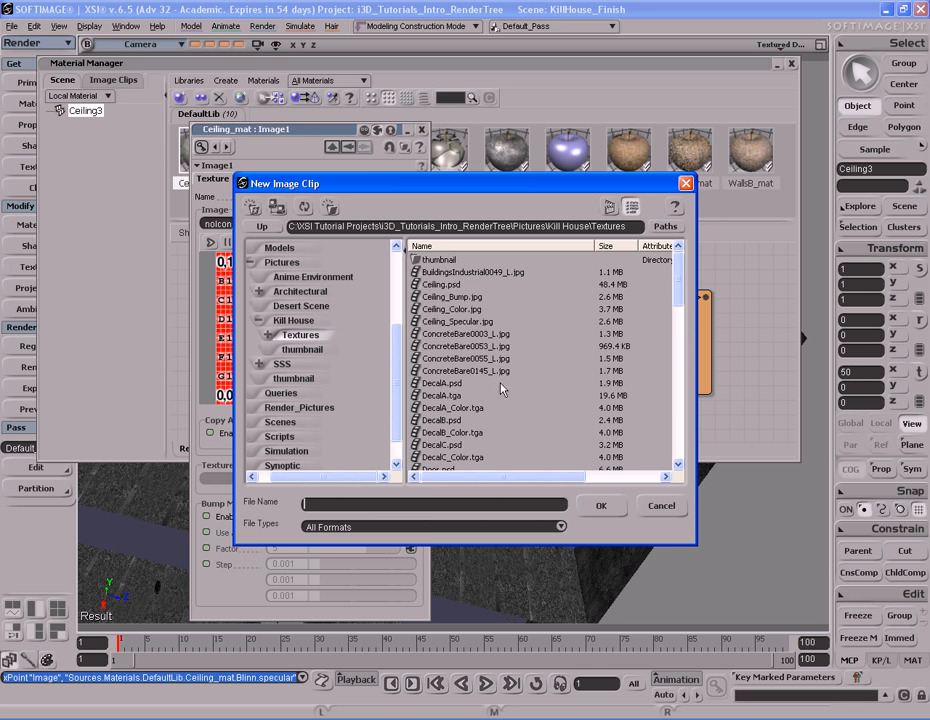
pyautogui.doubleClick(500, 321)
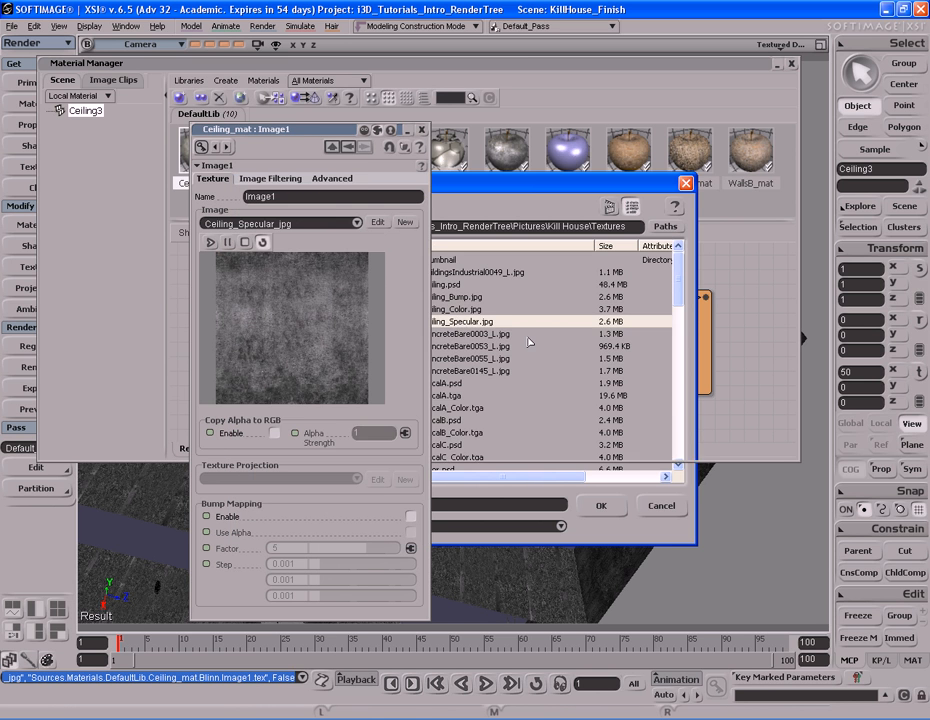
pyautogui.click(421, 130)
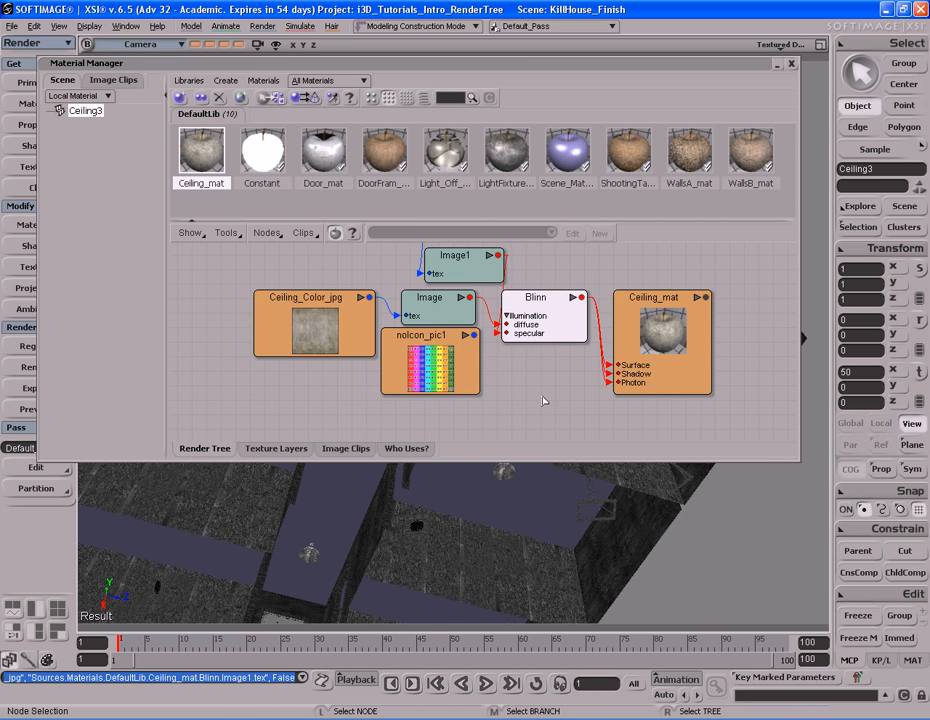
pyautogui.click(544, 396)
pyautogui.hotkey('ctrl', 'r')
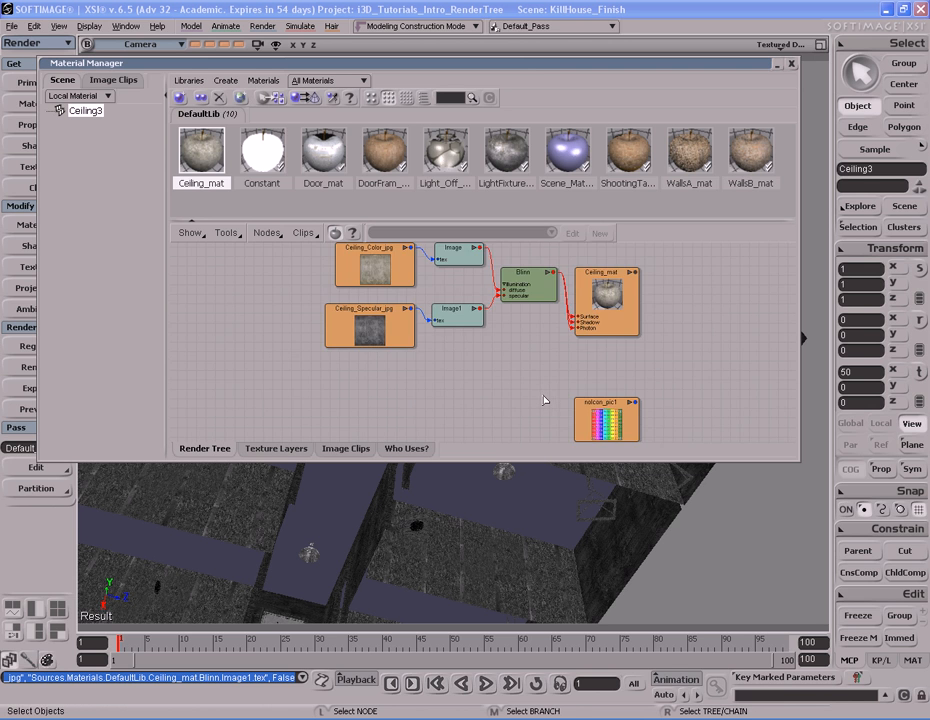
pyautogui.press('F6')
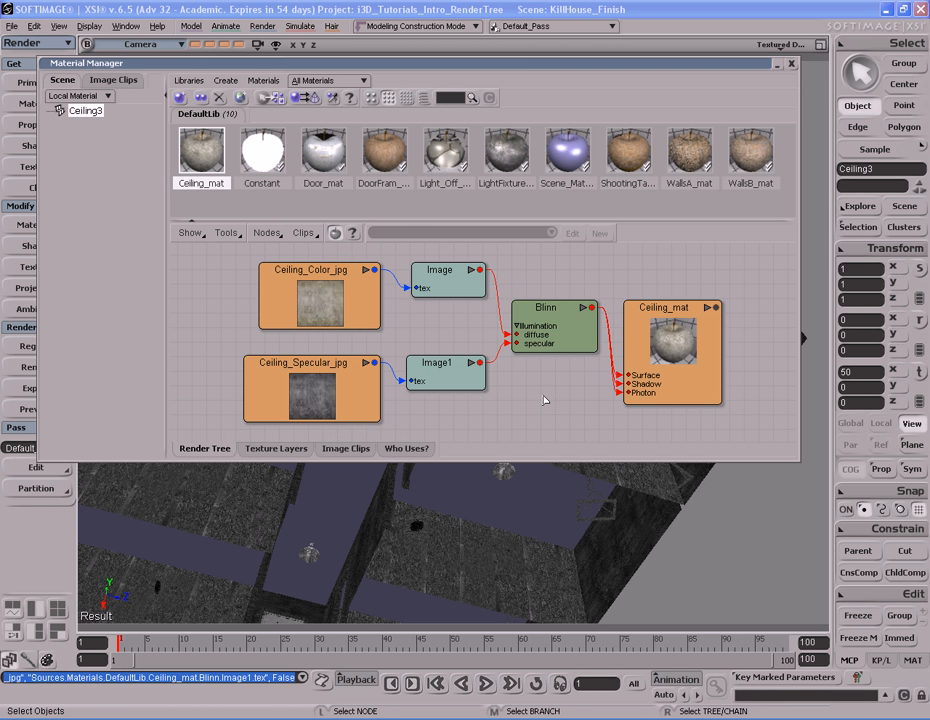
# Move the Blinn branch away from the Ceiling_mat node and place an Ambient Occlusion node below it.
pyautogui.moveTo(568, 335); pyautogui.dragTo(434, 329, button='middle')
pyautogui.click(266, 232)
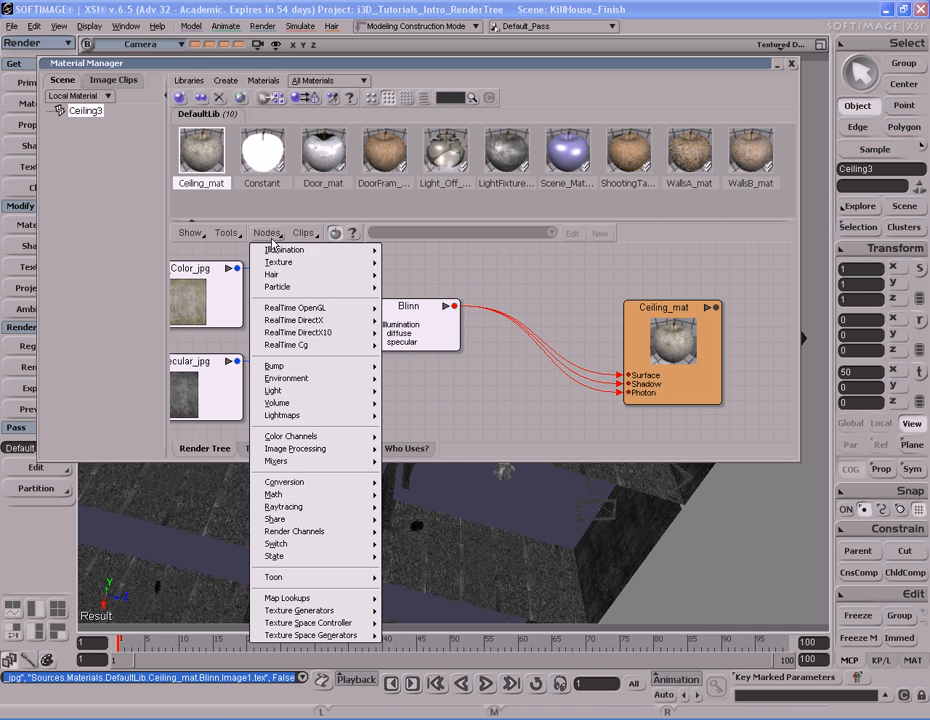
pyautogui.moveTo(284, 250)
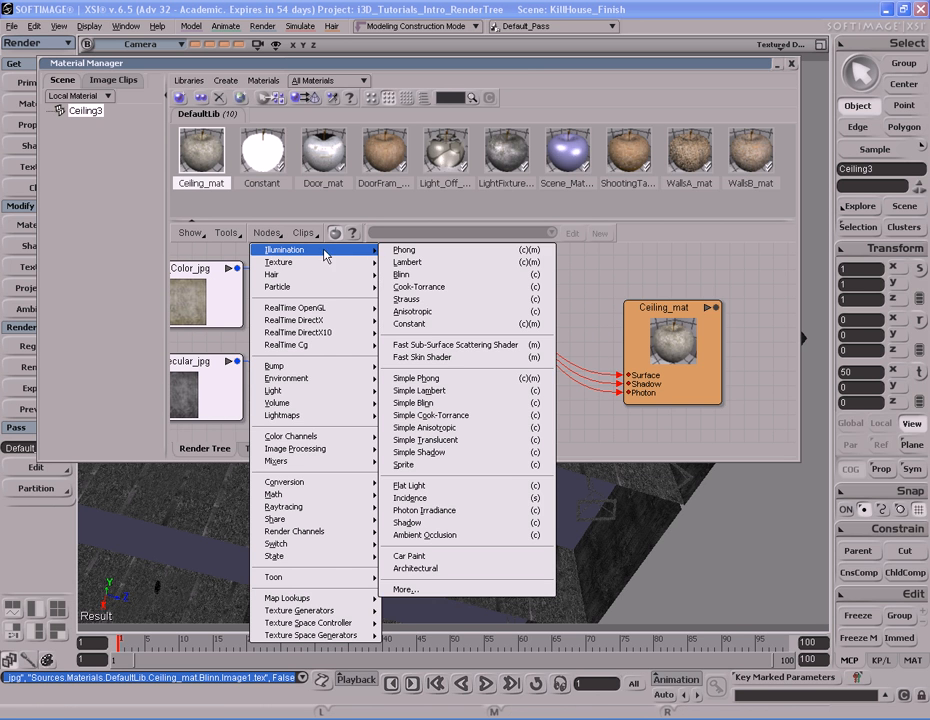
pyautogui.click(475, 536)
pyautogui.moveTo(475, 268); pyautogui.dragTo(424, 433)
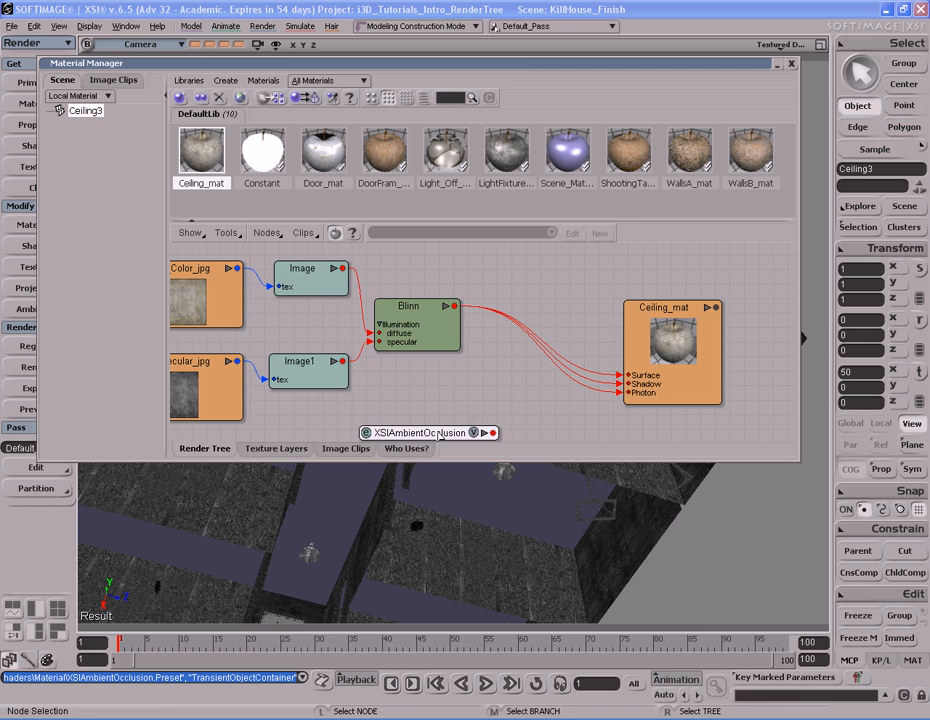
# Add a two-colour mixer node and connect its output to Ceiling_mat's Surface, Shadow and Photon inputs.
pyautogui.click(266, 232)
pyautogui.moveTo(284, 250)
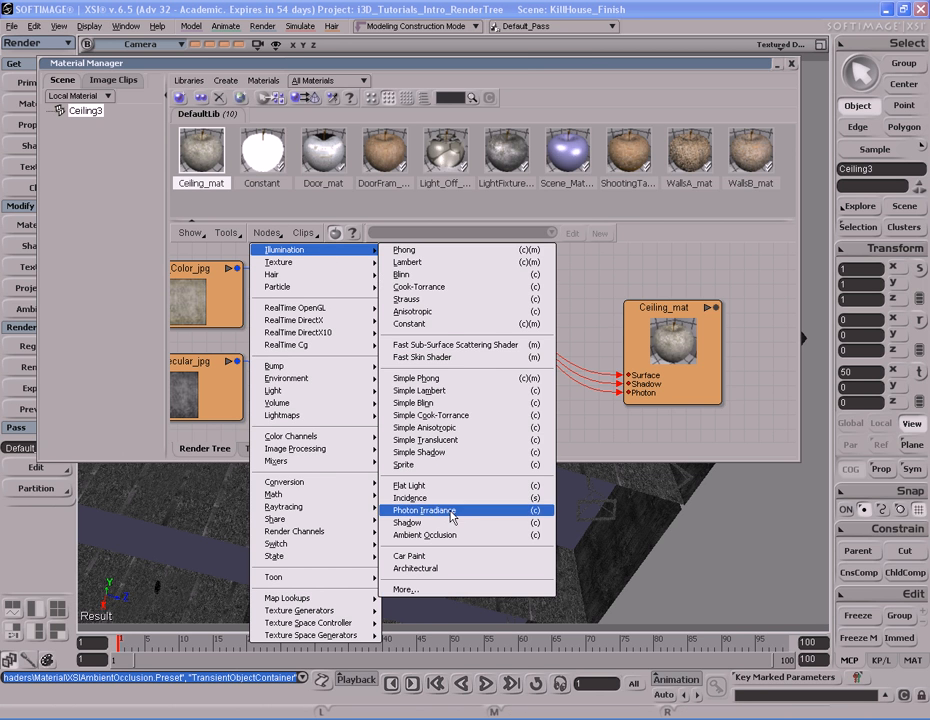
pyautogui.moveTo(315, 478)
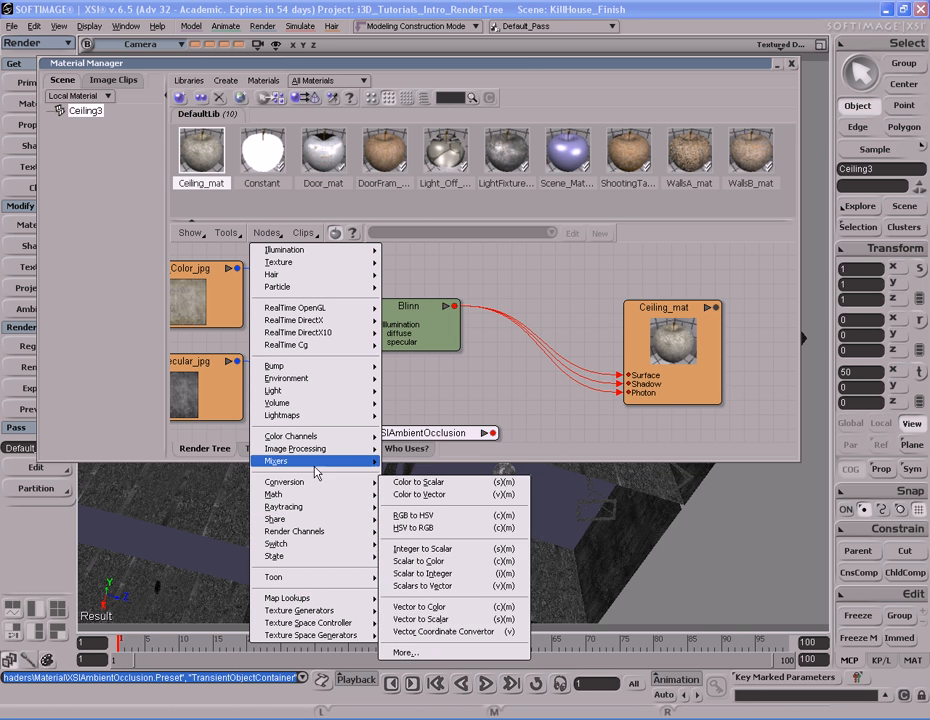
pyautogui.click(415, 461)
pyautogui.moveTo(510, 271); pyautogui.dragTo(661, 340)
pyautogui.click(698, 303)
pyautogui.click(697, 363)
pyautogui.click(699, 376)
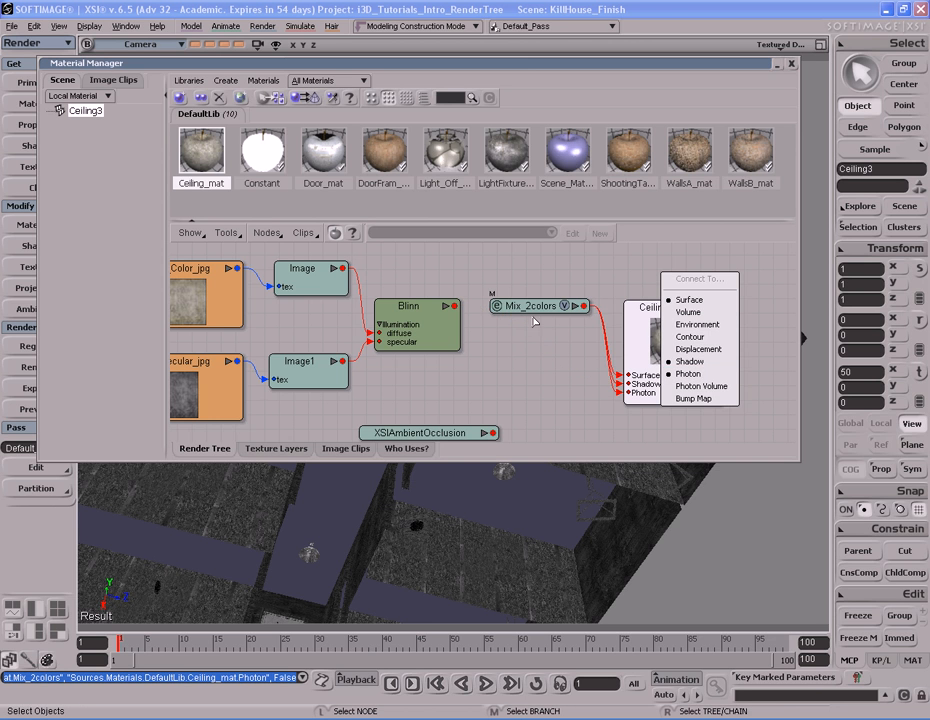
pyautogui.moveTo(534, 310); pyautogui.dragTo(547, 319)
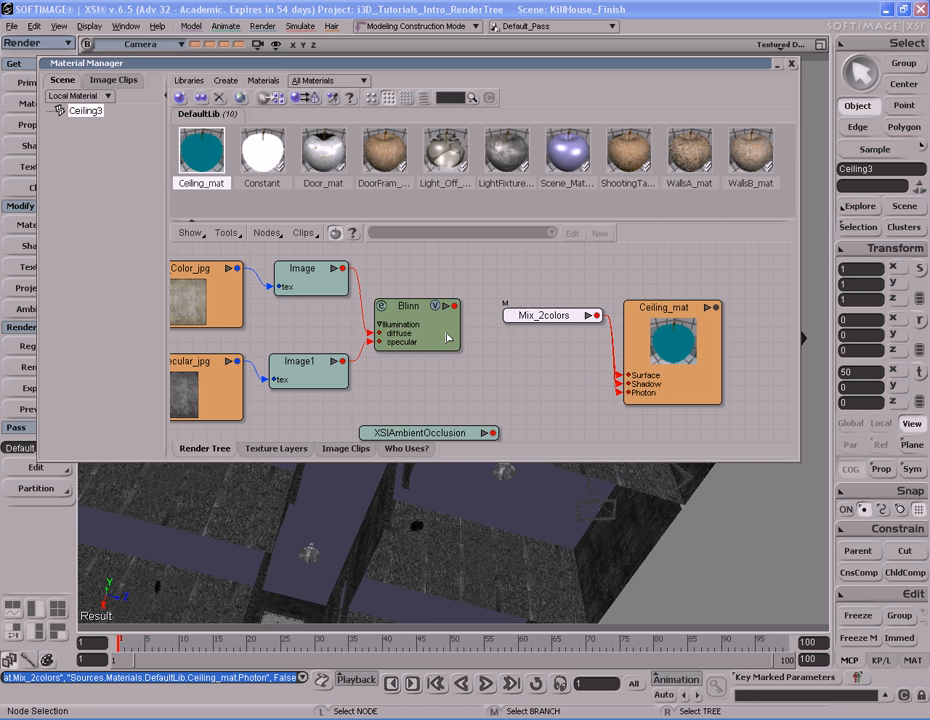
# Connect the Blinn shader to the mixer's base_color and the ambient occlusion node to its color1.
pyautogui.moveTo(455, 305); pyautogui.dragTo(555, 321)
pyautogui.press('Escape')
pyautogui.moveTo(456, 306); pyautogui.dragTo(548, 318)
pyautogui.click(574, 310)
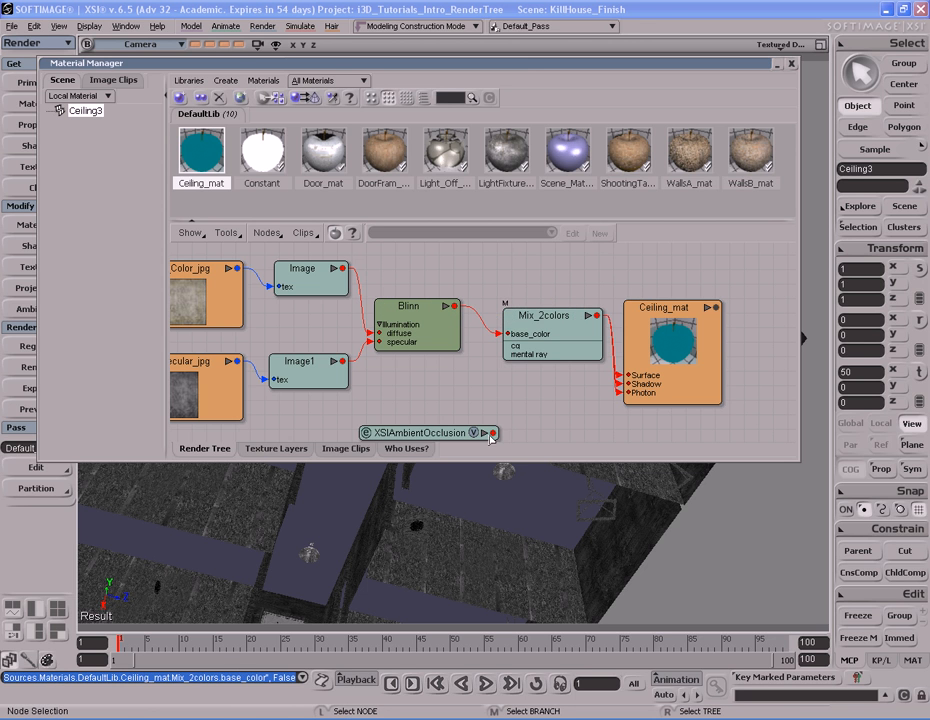
pyautogui.moveTo(492, 432); pyautogui.dragTo(550, 356)
pyautogui.click(571, 361)
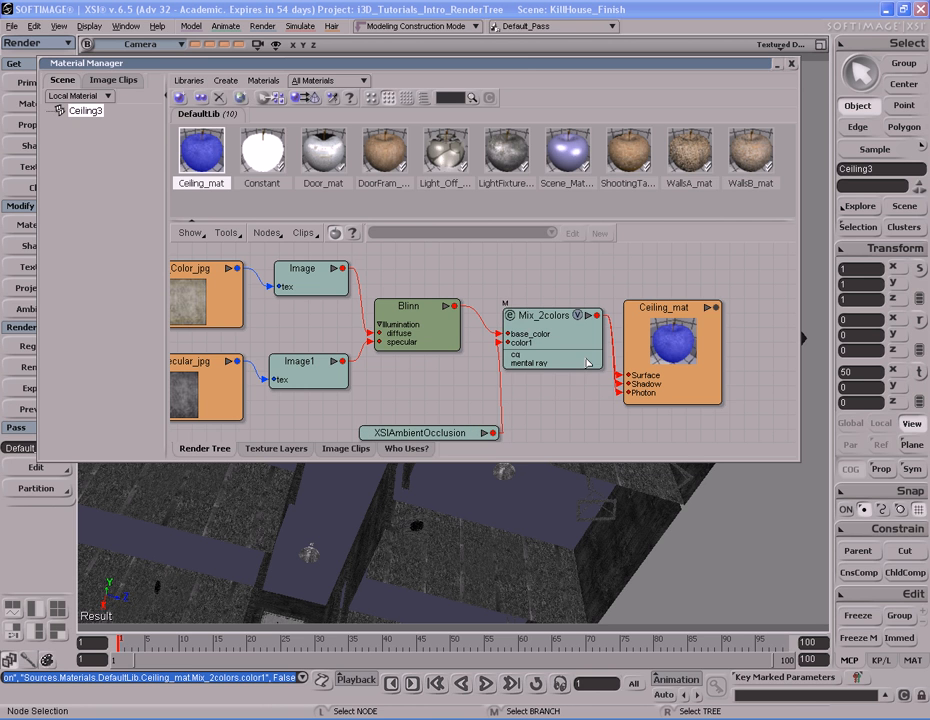
# Set the two-colour mixer's weight to white (1.000) and its mode to Hide/Reveal(Multiply).
pyautogui.doubleClick(564, 372)
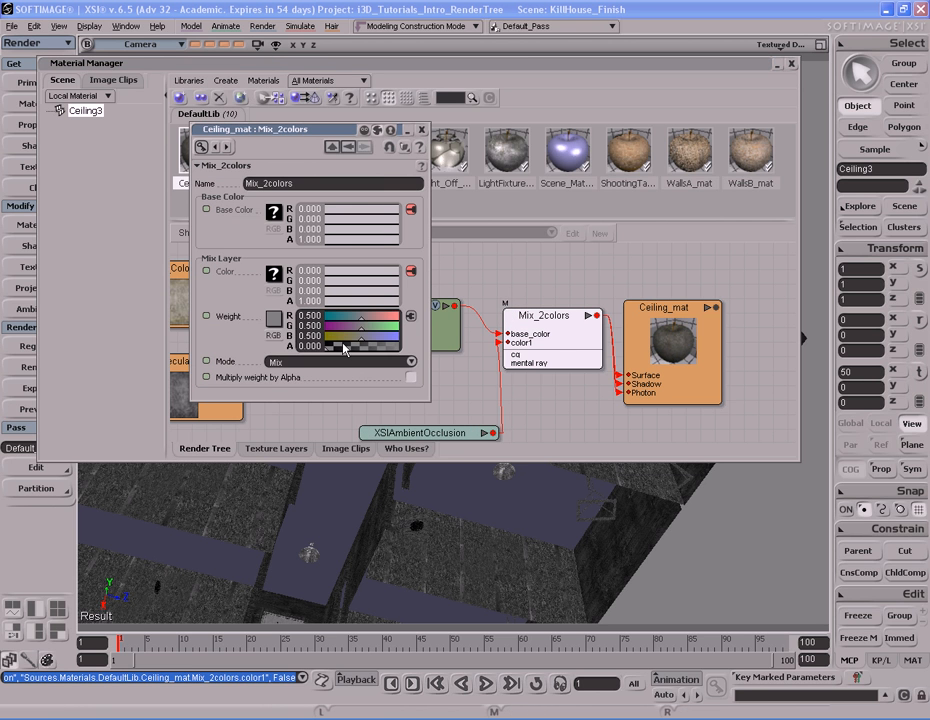
pyautogui.click(274, 318)
pyautogui.moveTo(360, 370); pyautogui.dragTo(366, 332)
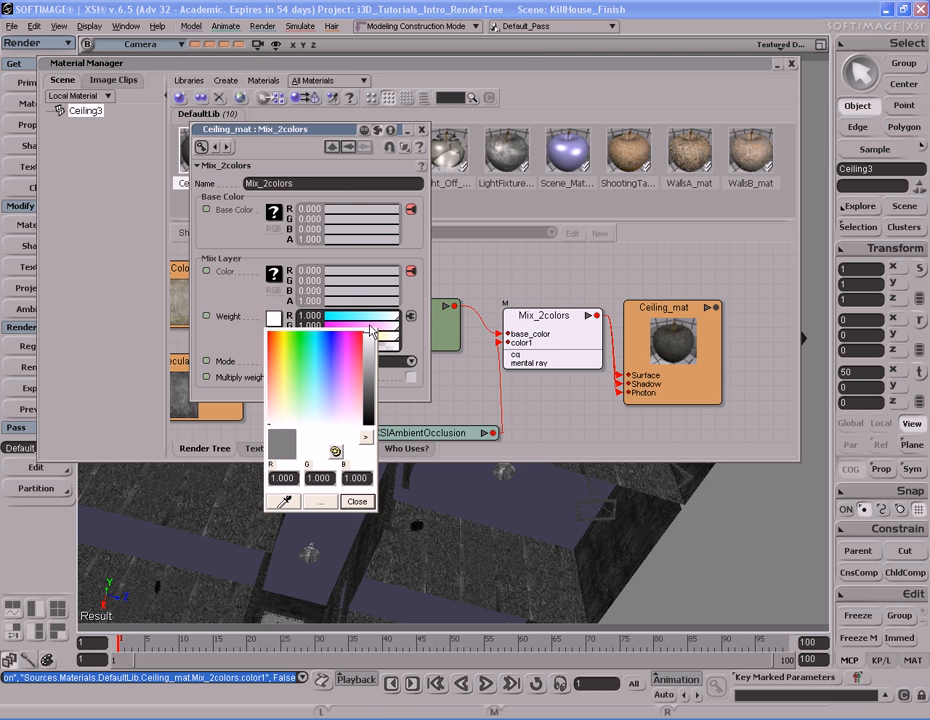
pyautogui.click(357, 501)
pyautogui.click(345, 362)
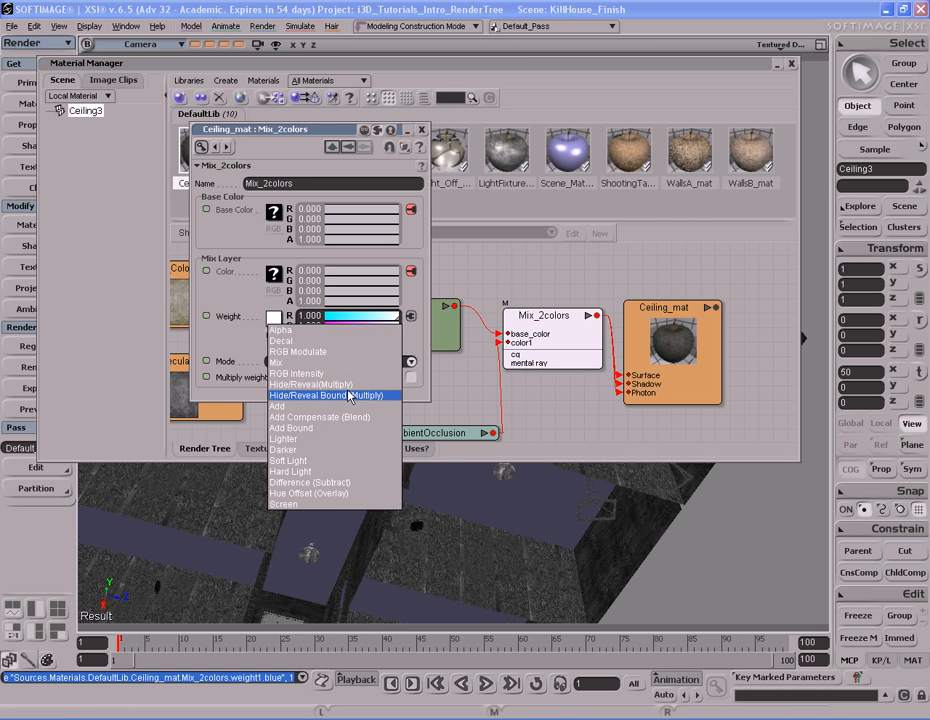
pyautogui.click(308, 383)
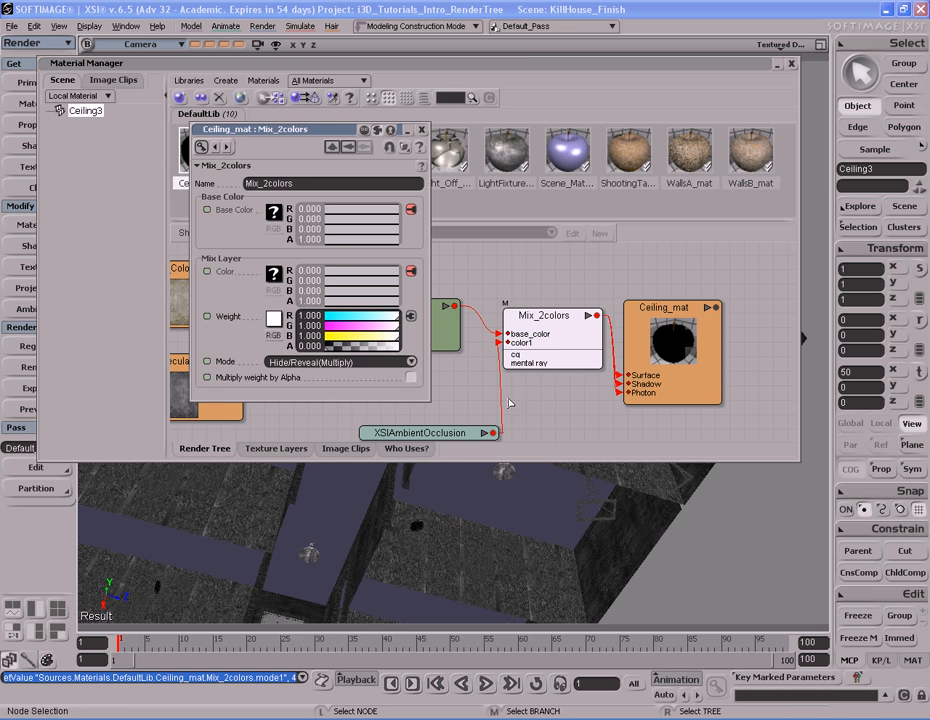
pyautogui.click(421, 130)
# Set the ambient occlusion node's maximum distance to 5.
pyautogui.doubleClick(450, 433)
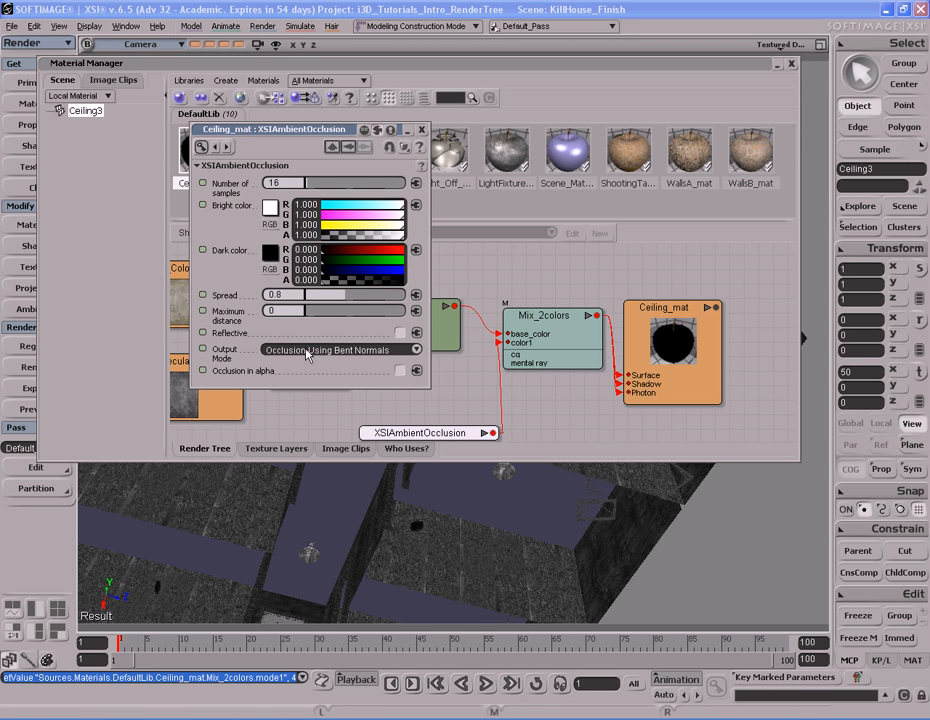
pyautogui.click(285, 310)
pyautogui.write('5')
pyautogui.press('Return')
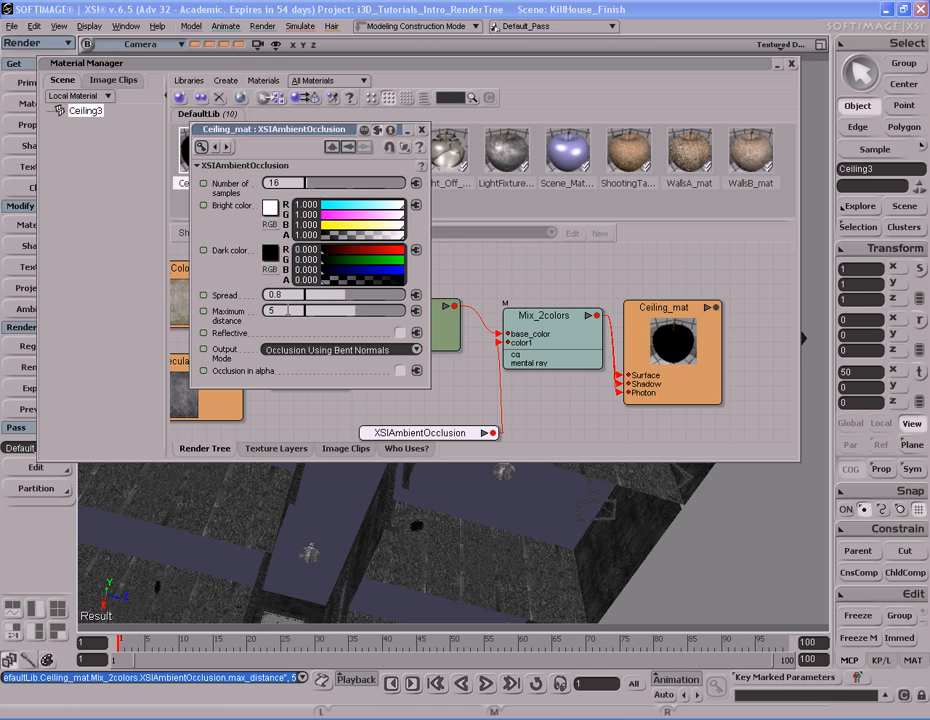
pyautogui.click(422, 131)
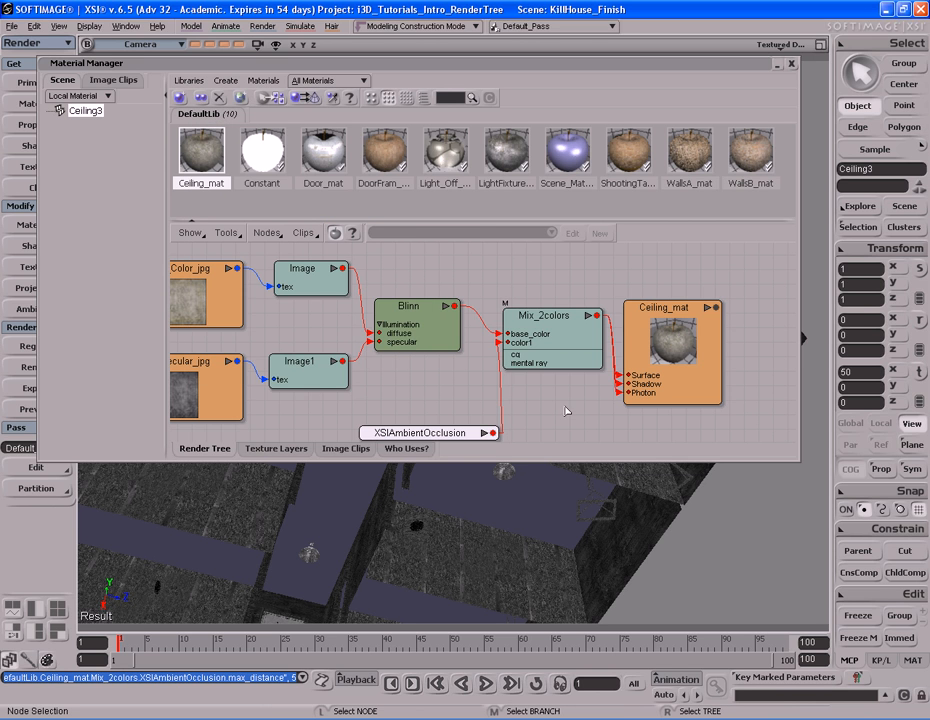
# Add a Bumpmap generator node to the render tree and connect its output to Ceiling_mat's Bump Map input.
pyautogui.press('F6')
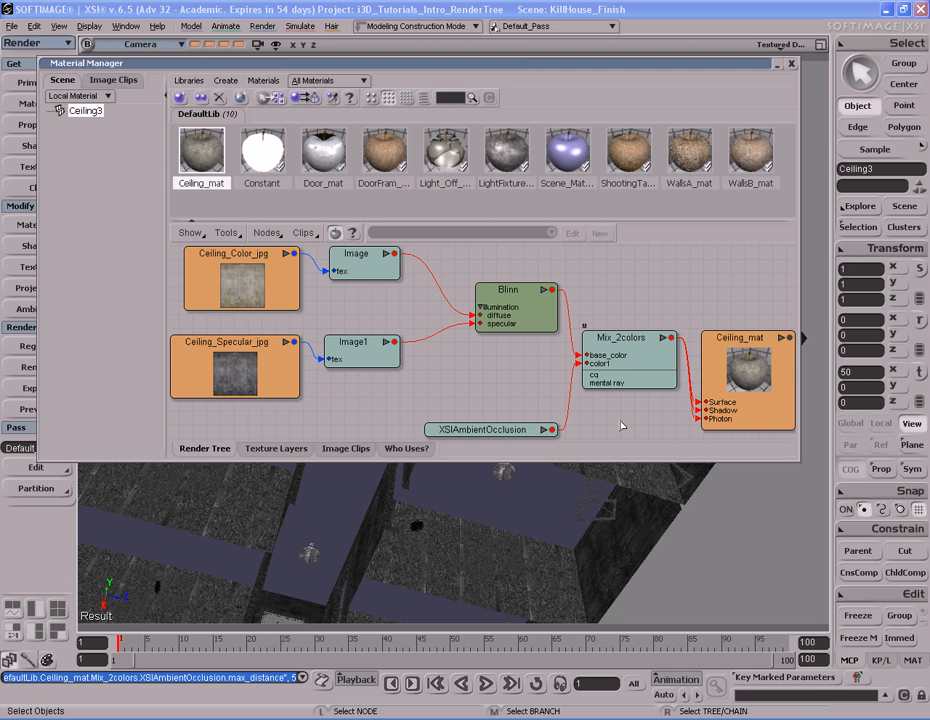
pyautogui.click(272, 234)
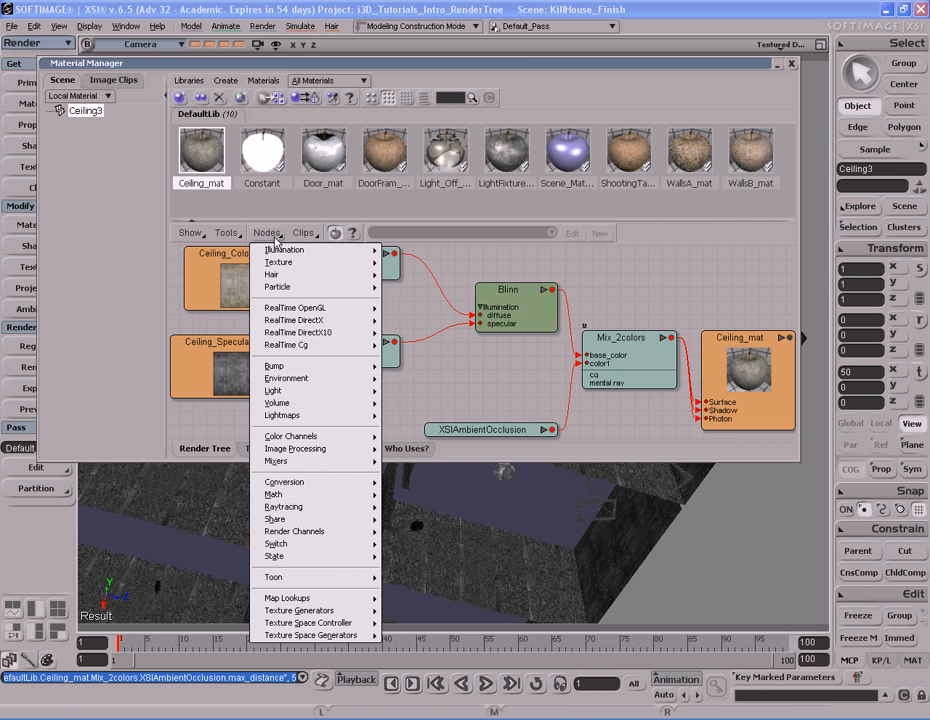
pyautogui.moveTo(330, 366)
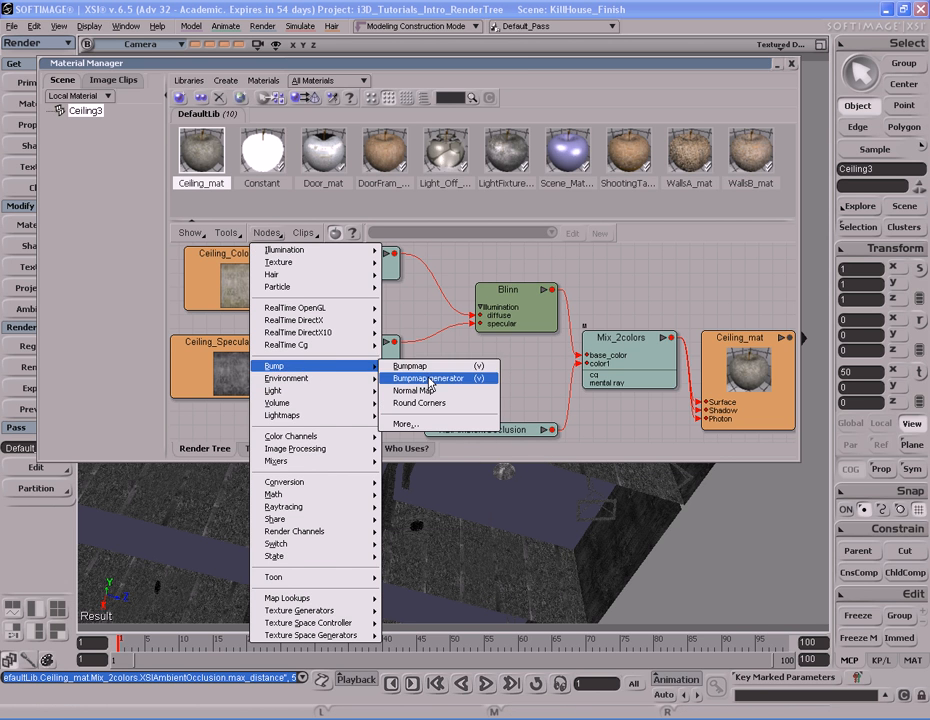
pyautogui.click(430, 381)
pyautogui.moveTo(467, 294); pyautogui.dragTo(446, 411)
pyautogui.moveTo(517, 390); pyautogui.dragTo(730, 334)
pyautogui.click(760, 457)
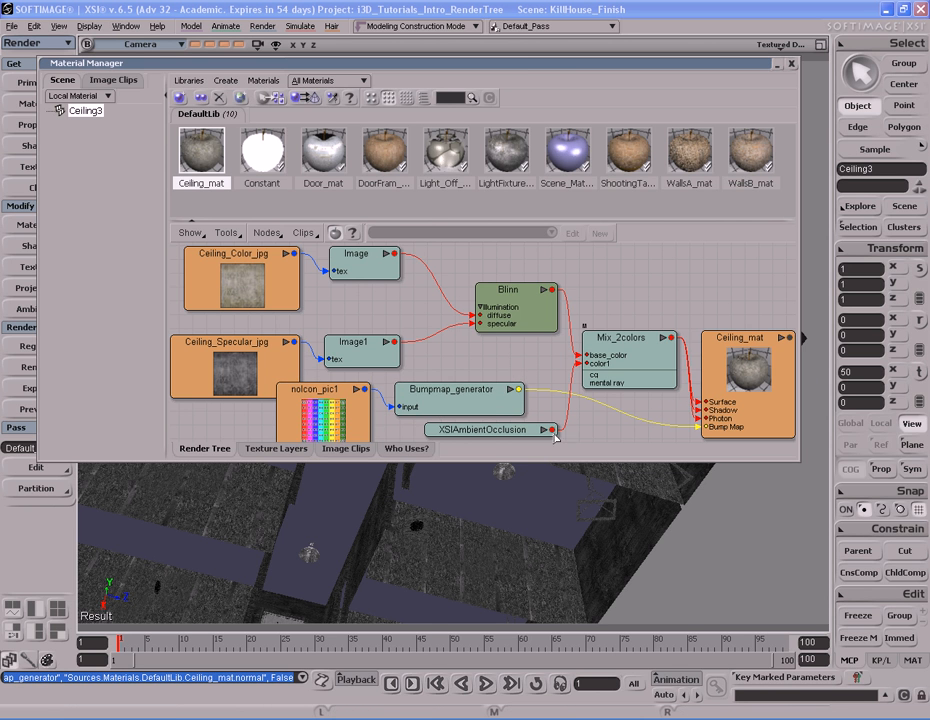
# Load Ceiling_Bump.jpg from the Kill House Textures folder as a new image clip for the bump map generator.
pyautogui.click(488, 392)
pyautogui.doubleClick(495, 391)
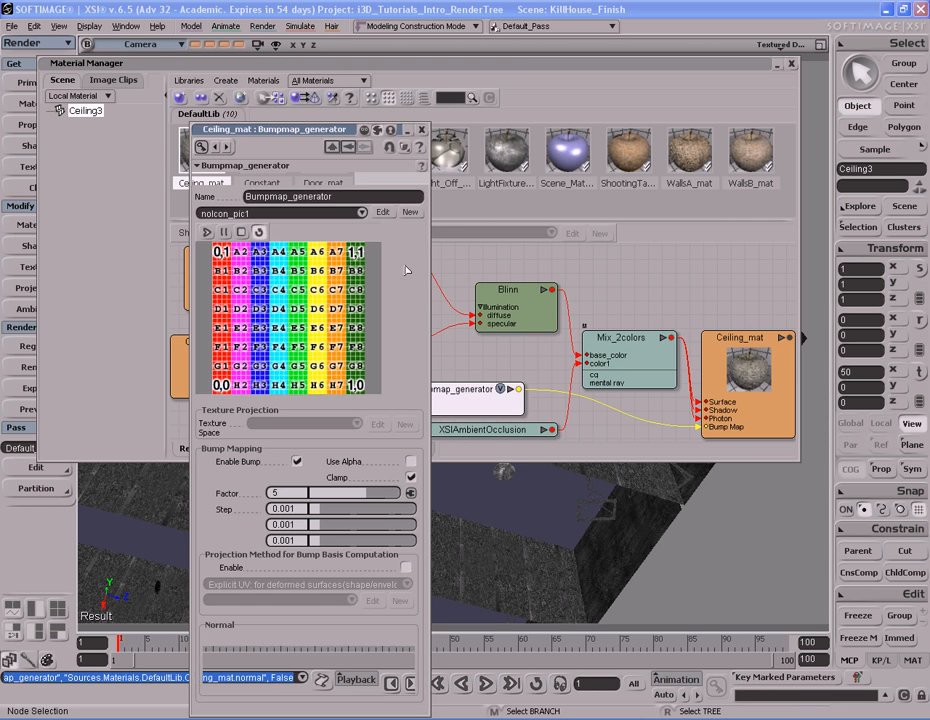
pyautogui.click(410, 212)
pyautogui.click(434, 224)
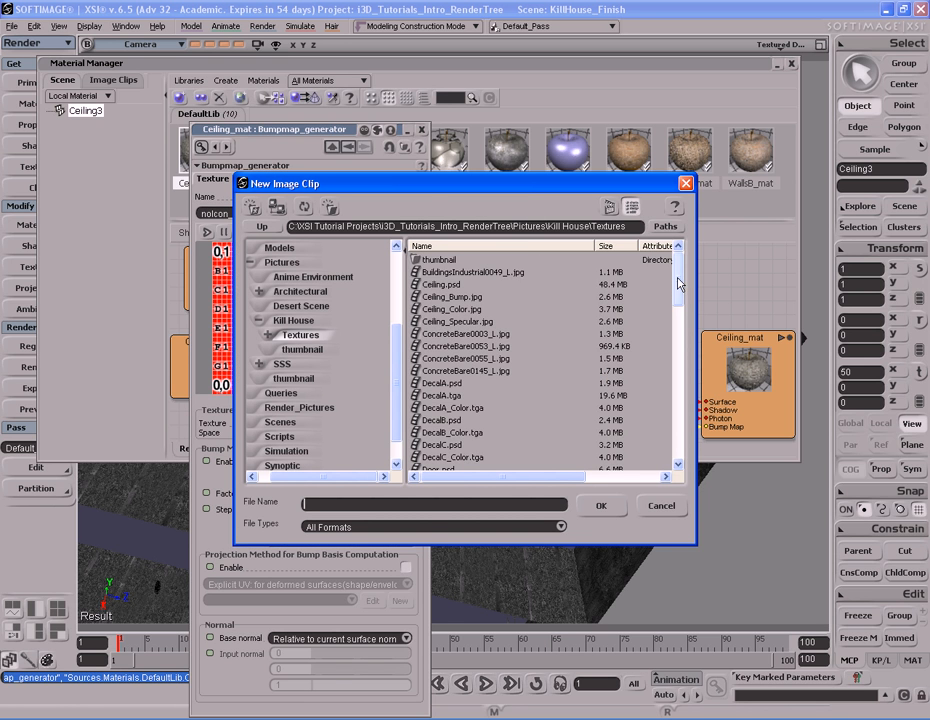
pyautogui.scroll(-1, 678, 284)
pyautogui.click(453, 285)
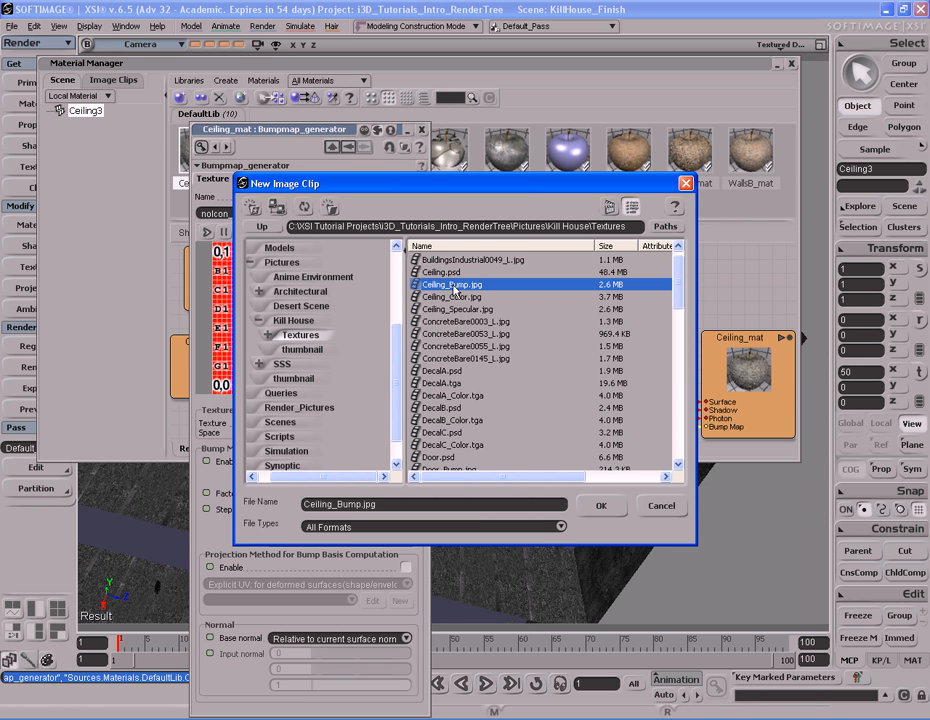
pyautogui.doubleClick(453, 285)
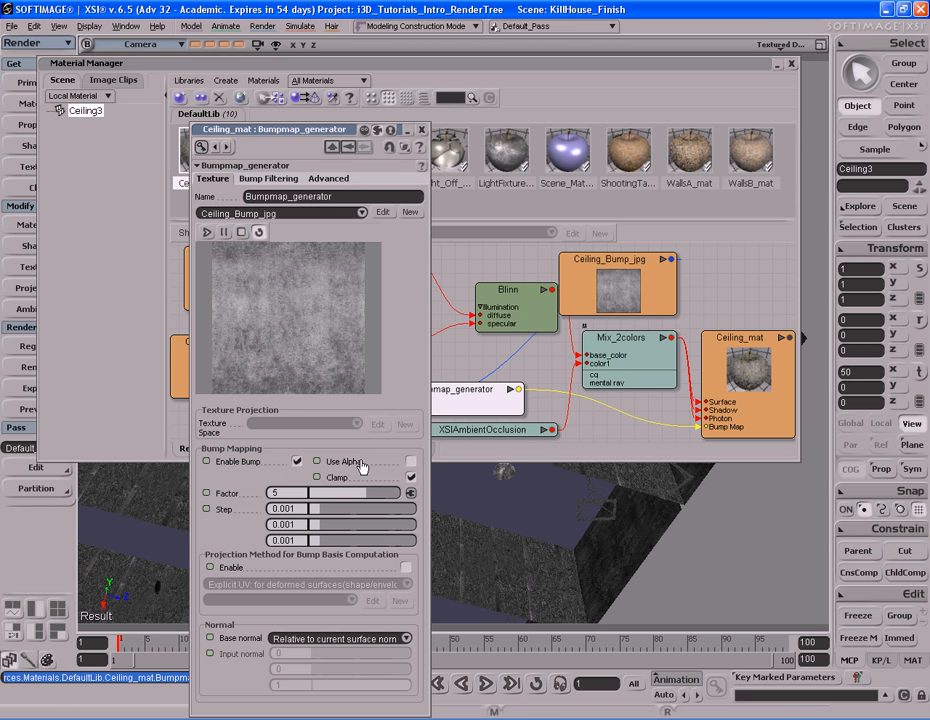
# Set the bump map generator's factor to -5.
pyautogui.click(290, 493)
pyautogui.write('-5')
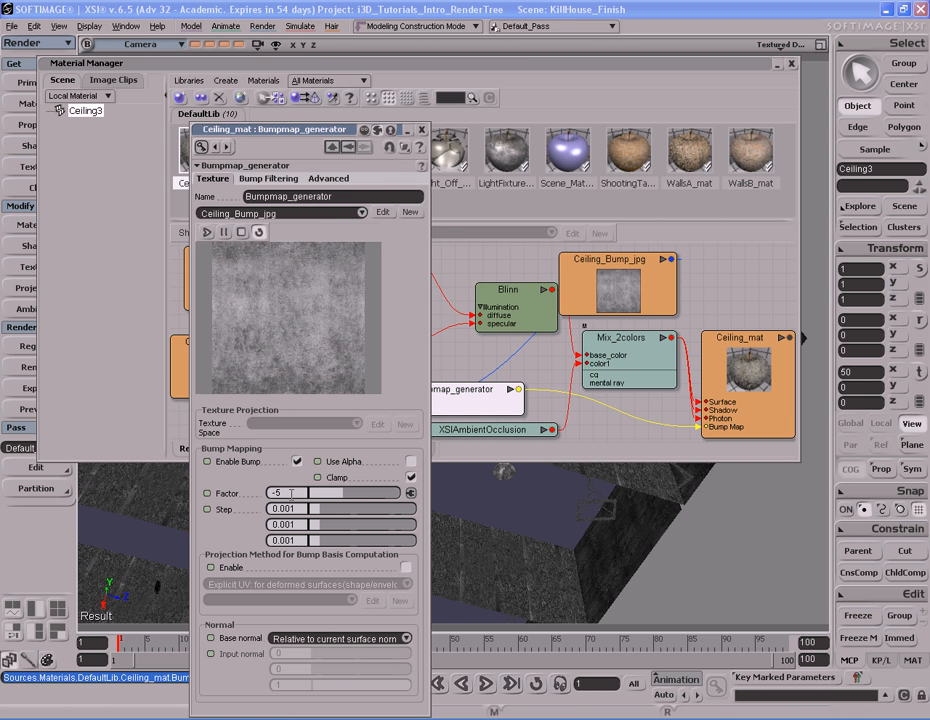
pyautogui.press('Return')
pyautogui.click(421, 130)
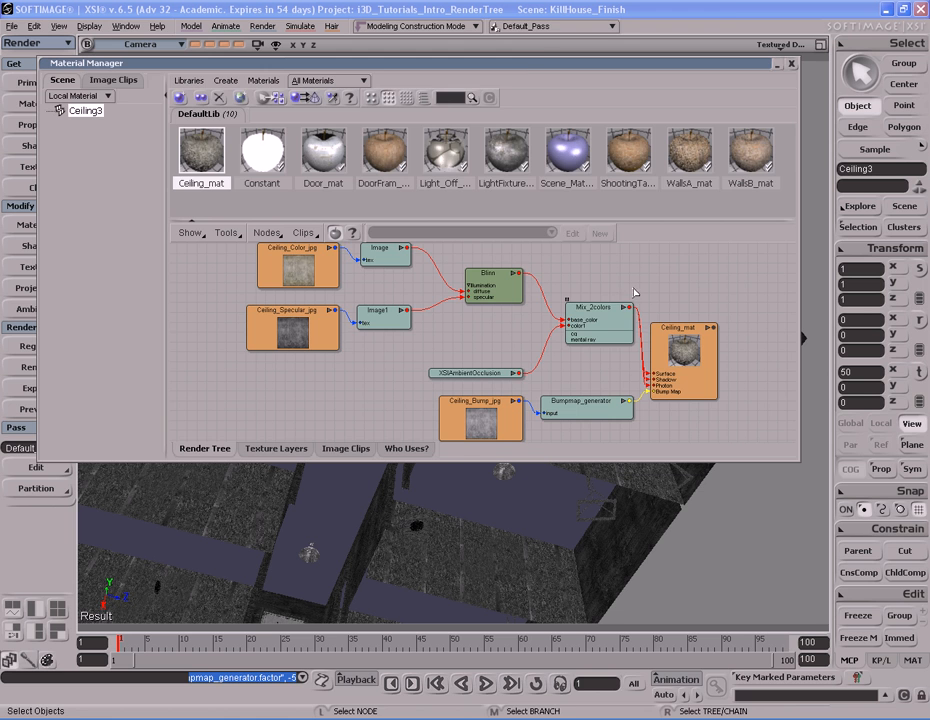
# Select every object whose name begins with Ceiling and open the scene explorer to inspect the selection.
pyautogui.doubleClick(576, 68)
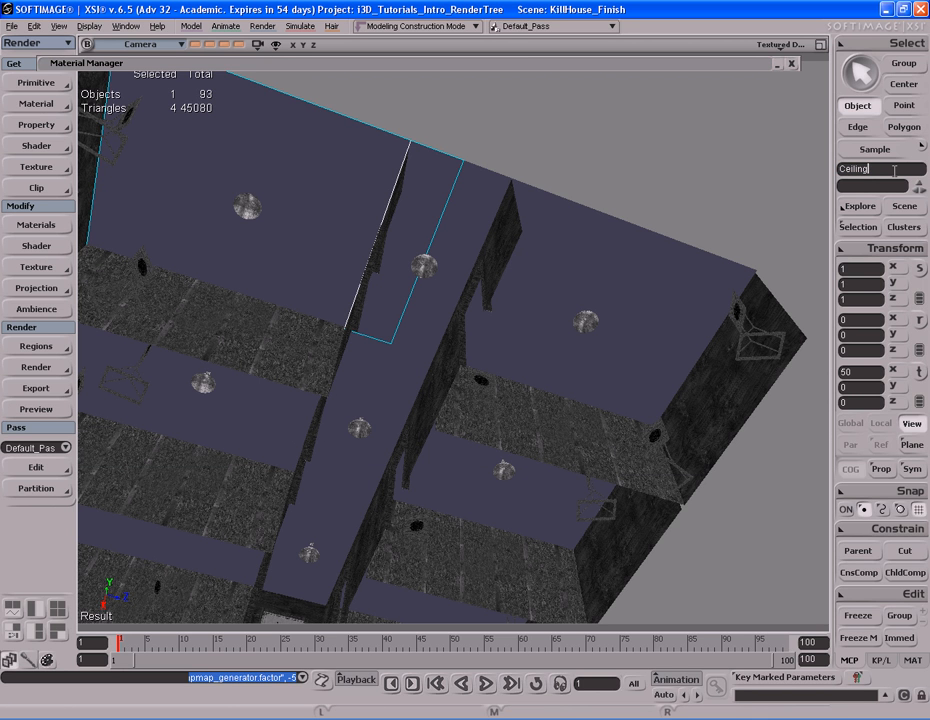
pyautogui.press('Return')
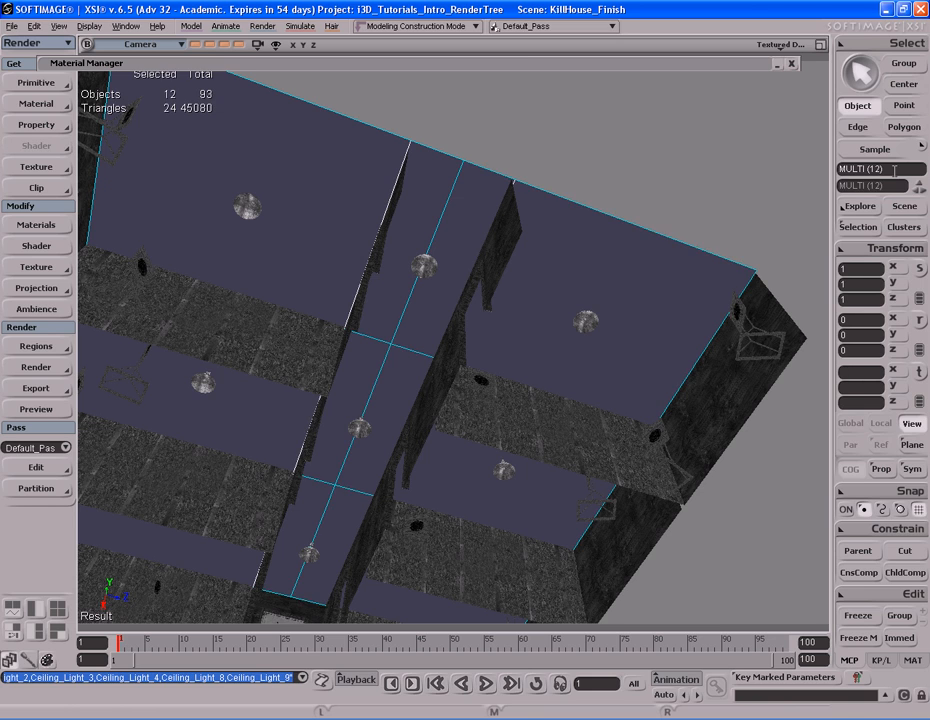
pyautogui.press('s')
pyautogui.moveTo(533, 344); pyautogui.dragTo(603, 314, button='right')
pyautogui.press('s')
pyautogui.press('8')
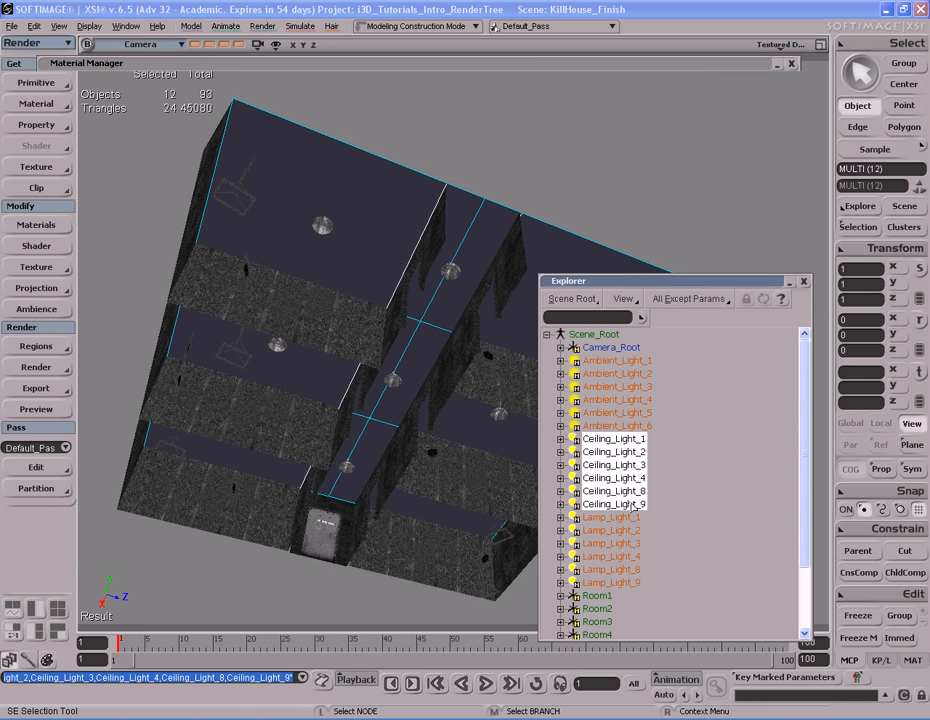
# Remove Ceiling_Light_1, 2, 3, 4, 8 and 9 from the selection, keeping only the ceiling meshes.
pyautogui.keyDown('ctrl'); pyautogui.click(630, 439); pyautogui.keyUp('ctrl')
pyautogui.keyDown('ctrl'); pyautogui.click(630, 452); pyautogui.keyUp('ctrl')
pyautogui.keyDown('ctrl'); pyautogui.click(630, 465); pyautogui.keyUp('ctrl')
pyautogui.keyDown('ctrl'); pyautogui.click(630, 478); pyautogui.keyUp('ctrl')
pyautogui.keyDown('ctrl'); pyautogui.click(630, 491); pyautogui.keyUp('ctrl')
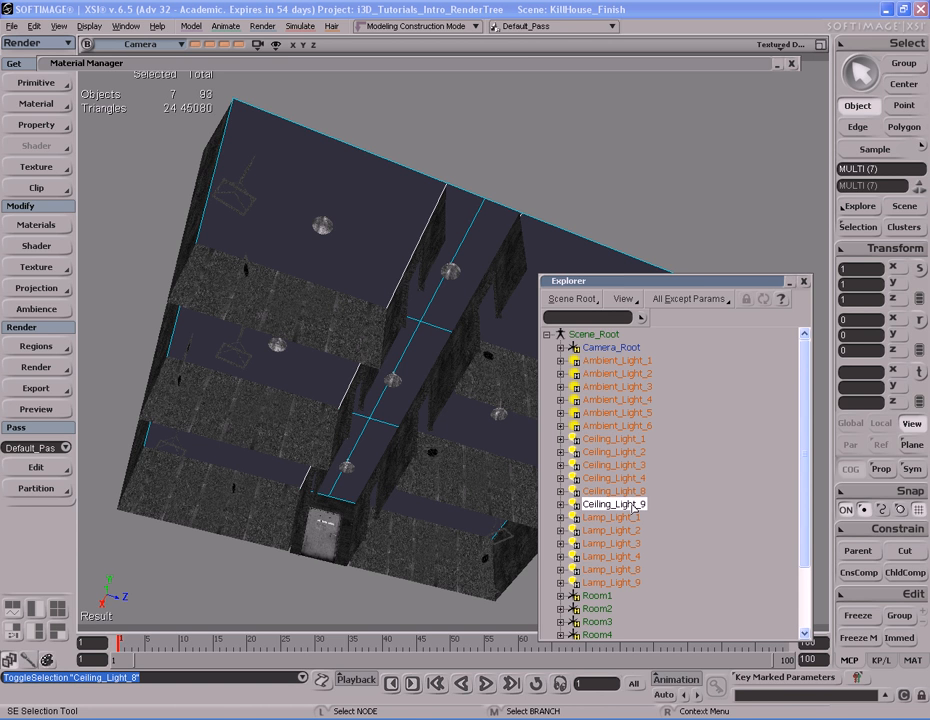
pyautogui.keyDown('ctrl'); pyautogui.click(630, 504); pyautogui.keyUp('ctrl')
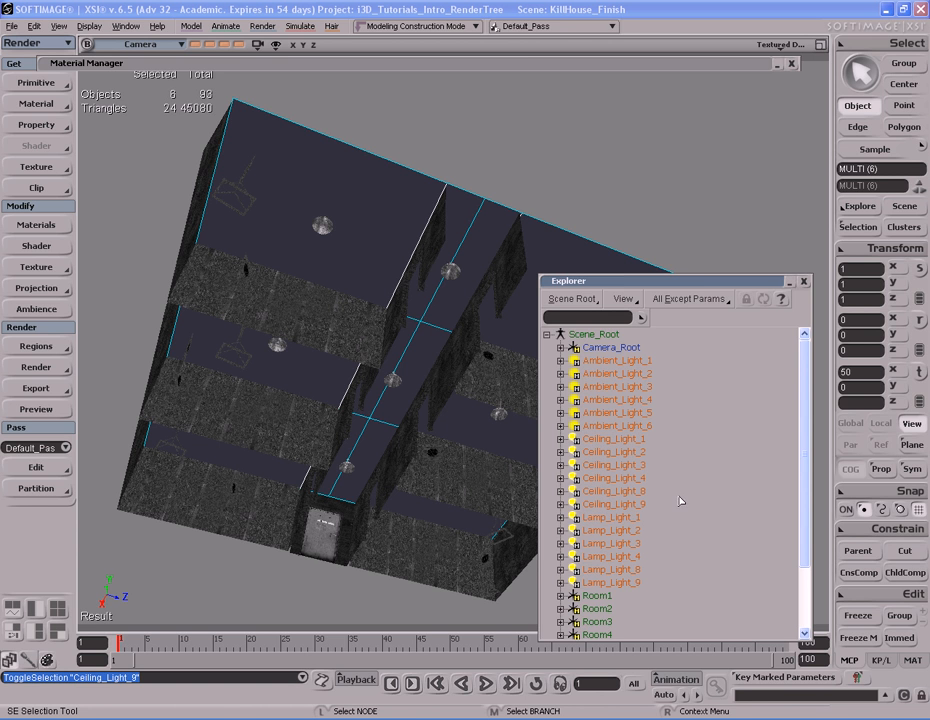
pyautogui.click(803, 281)
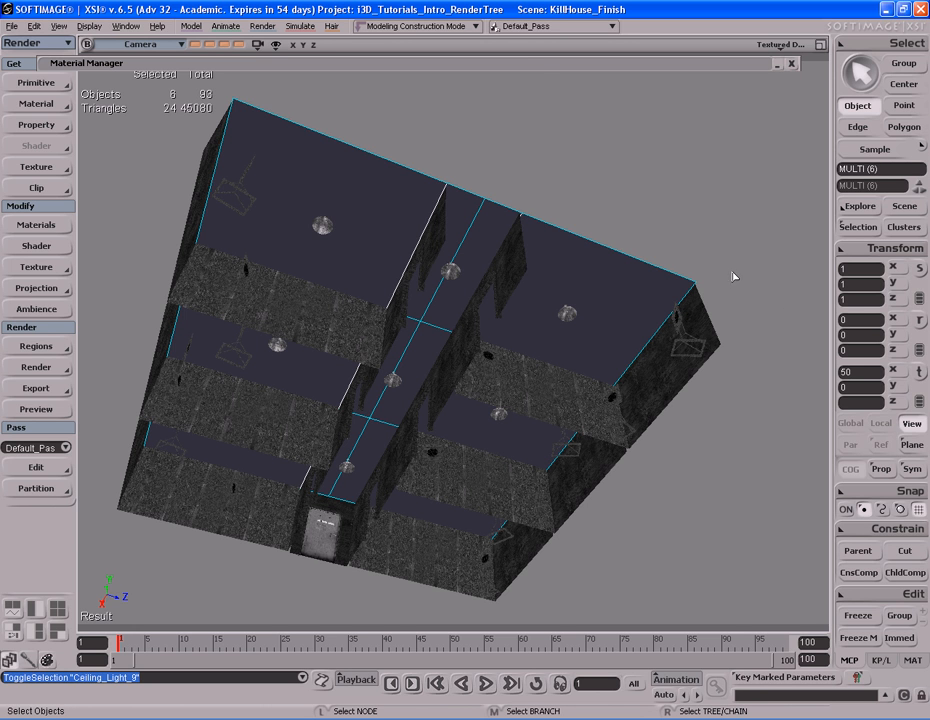
# Assign Ceiling_mat to the six selected ceiling meshes.
pyautogui.doubleClick(537, 62)
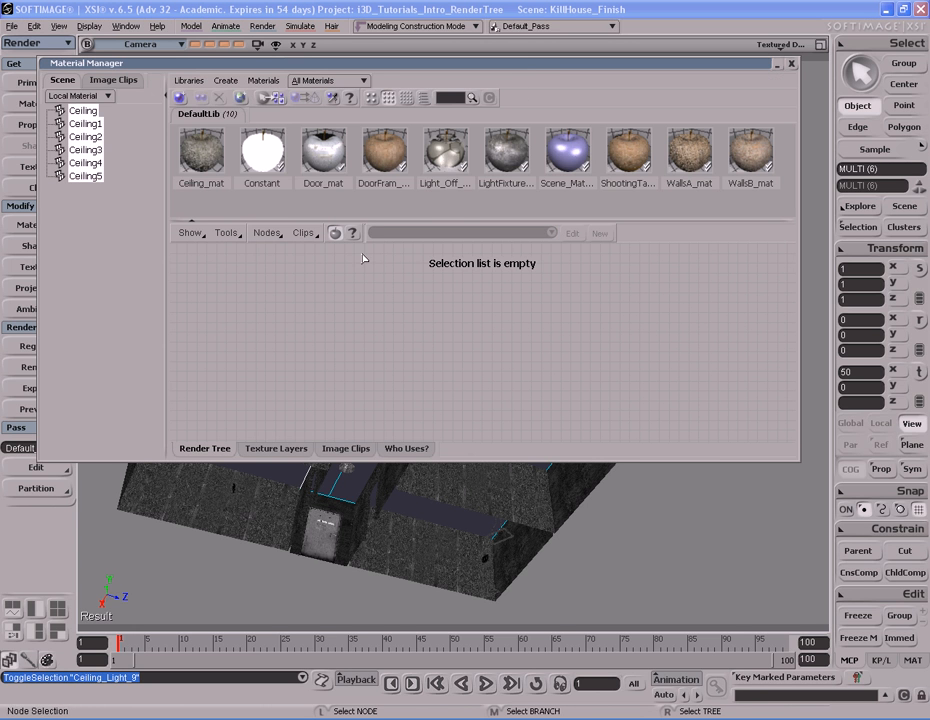
pyautogui.rightClick(201, 153)
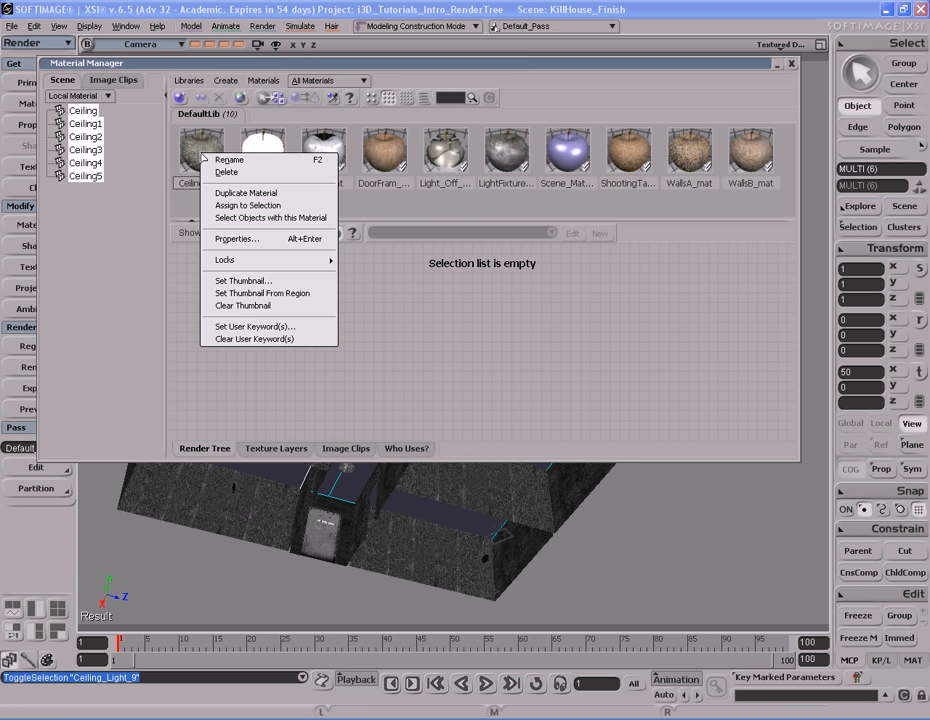
pyautogui.click(248, 205)
pyautogui.doubleClick(725, 64)
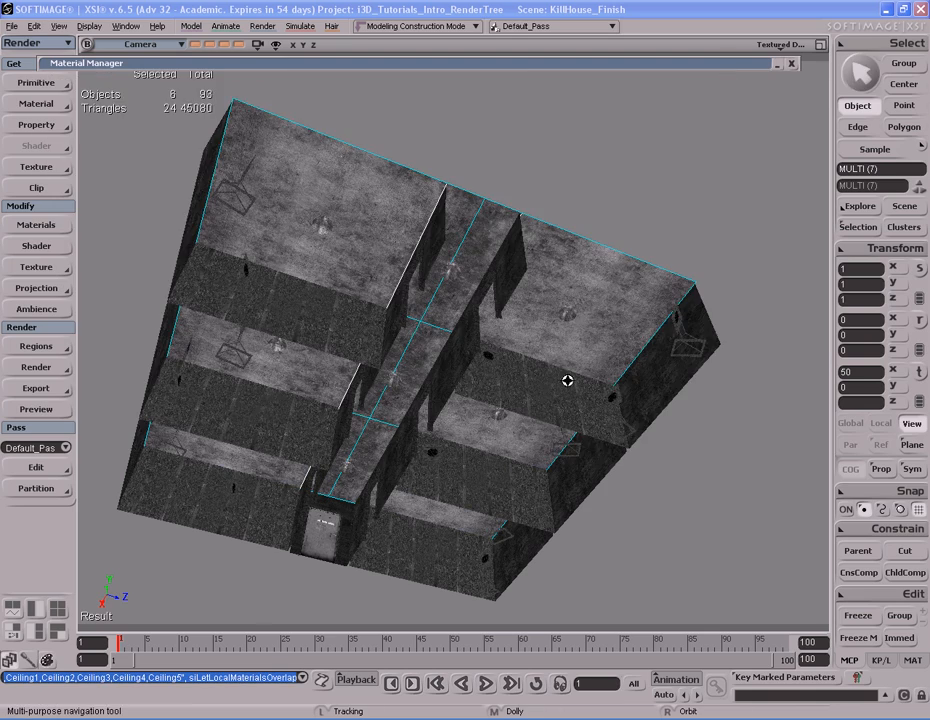
# Frame LightBulb1 beneath a room's ceiling and render a preview to check the new ceiling material.
pyautogui.press('s')
pyautogui.moveTo(529, 390); pyautogui.dragTo(554, 307, button='middle')
pyautogui.moveTo(554, 307); pyautogui.dragTo(495, 404)
pyautogui.click(505, 386)
pyautogui.press('f')
pyautogui.press('s')
pyautogui.moveTo(507, 384); pyautogui.dragTo(544, 384, button='right')
pyautogui.moveTo(544, 384); pyautogui.dragTo(551, 352, button='middle')
pyautogui.moveTo(551, 352); pyautogui.dragTo(486, 359, button='right')
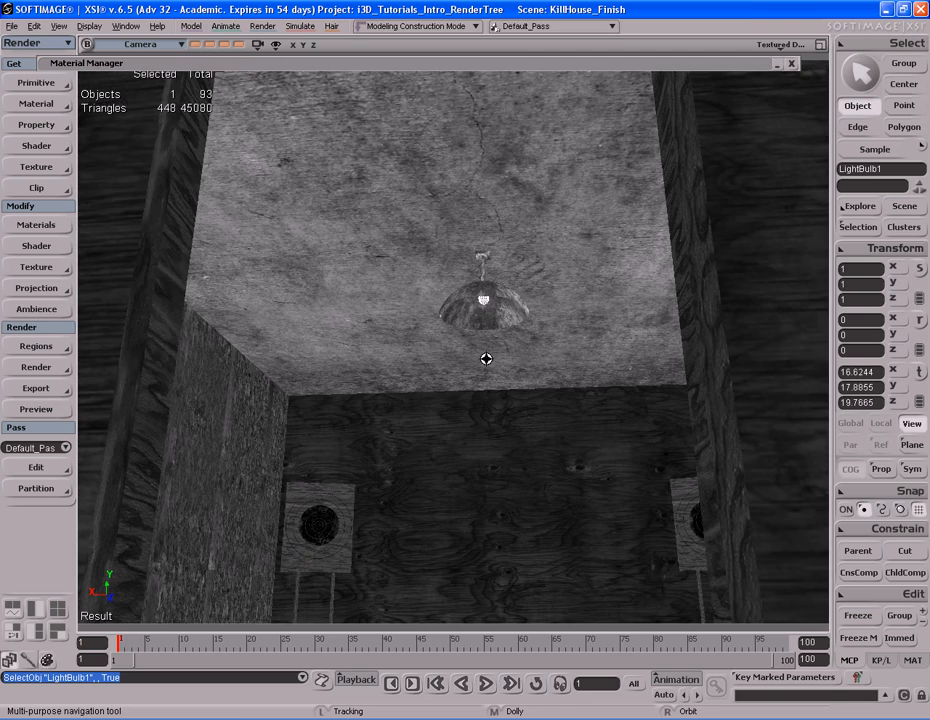
pyautogui.hotkey('shift', 'q')
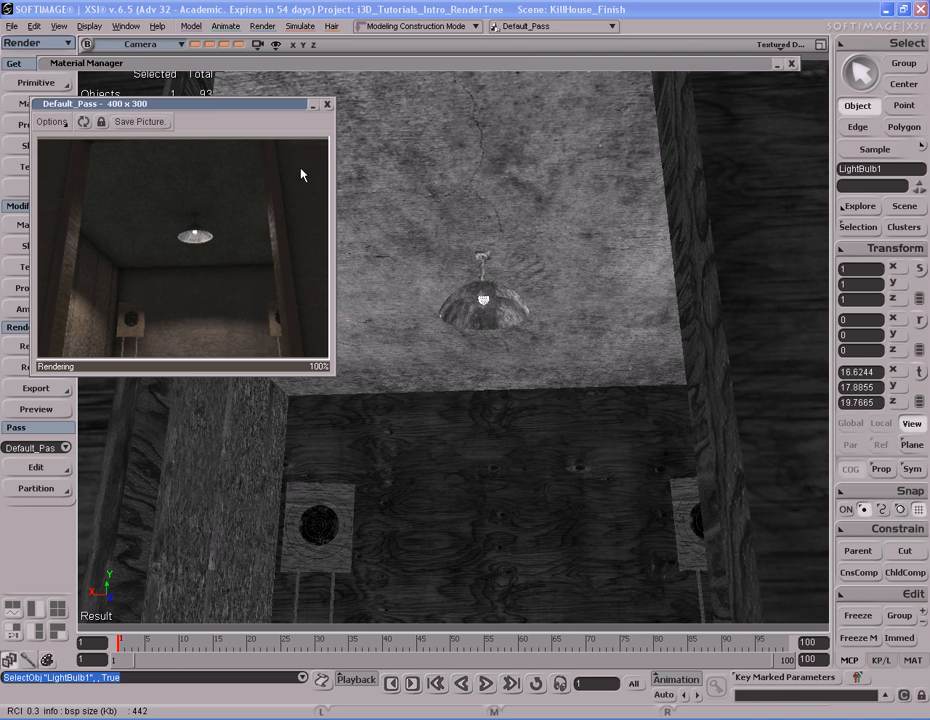
pyautogui.click(327, 106)
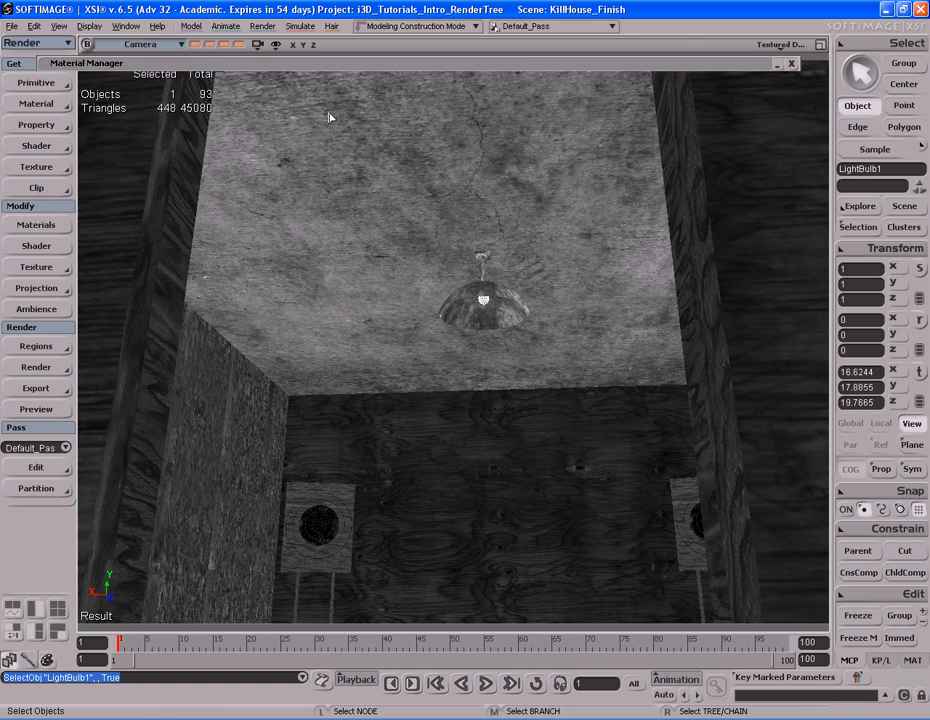
# Examine the kill house's untextured floors from above.
pyautogui.press('s')
pyautogui.moveTo(342, 326); pyautogui.dragTo(426, 301, button='right')
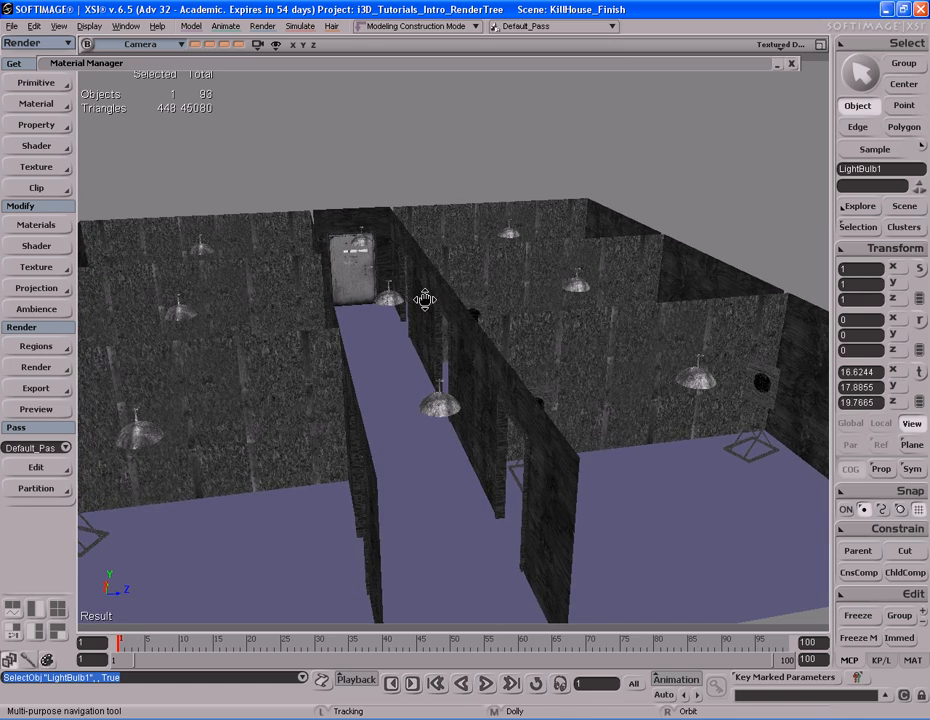
pyautogui.press('s')
pyautogui.moveTo(442, 363); pyautogui.dragTo(464, 348, button='right')
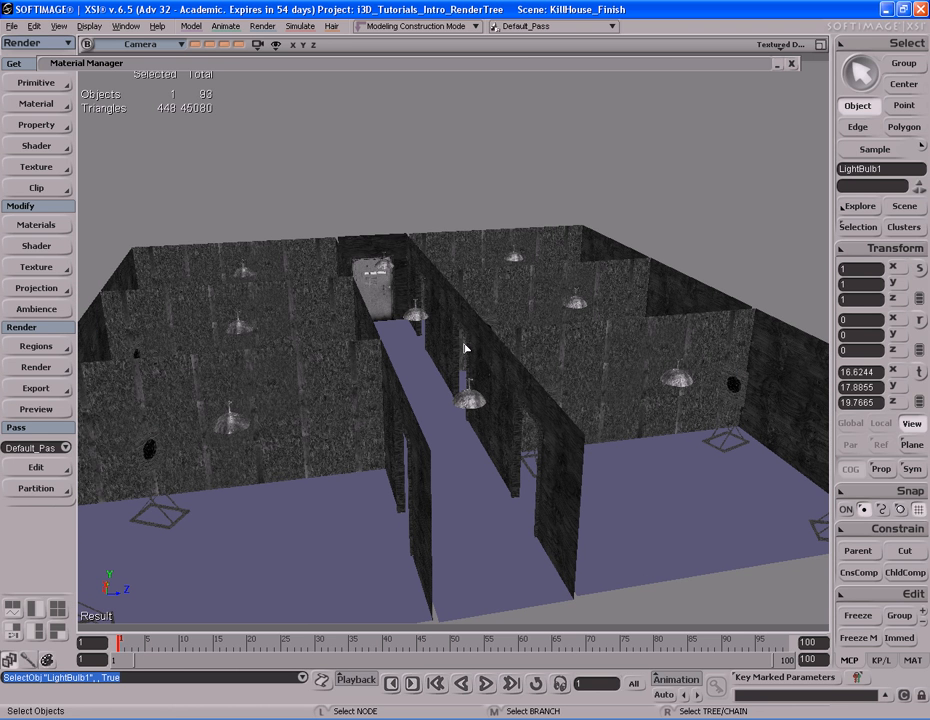
pyautogui.press('s')
pyautogui.moveTo(494, 399)
pyautogui.mouseDown(button='right')
pyautogui.moveTo(504, 388)
pyautogui.moveTo(509, 425)
pyautogui.moveTo(482, 392)
pyautogui.moveTo(480, 401)
pyautogui.moveTo(480, 378)
pyautogui.moveTo(485, 392)
pyautogui.mouseUp(button='right')
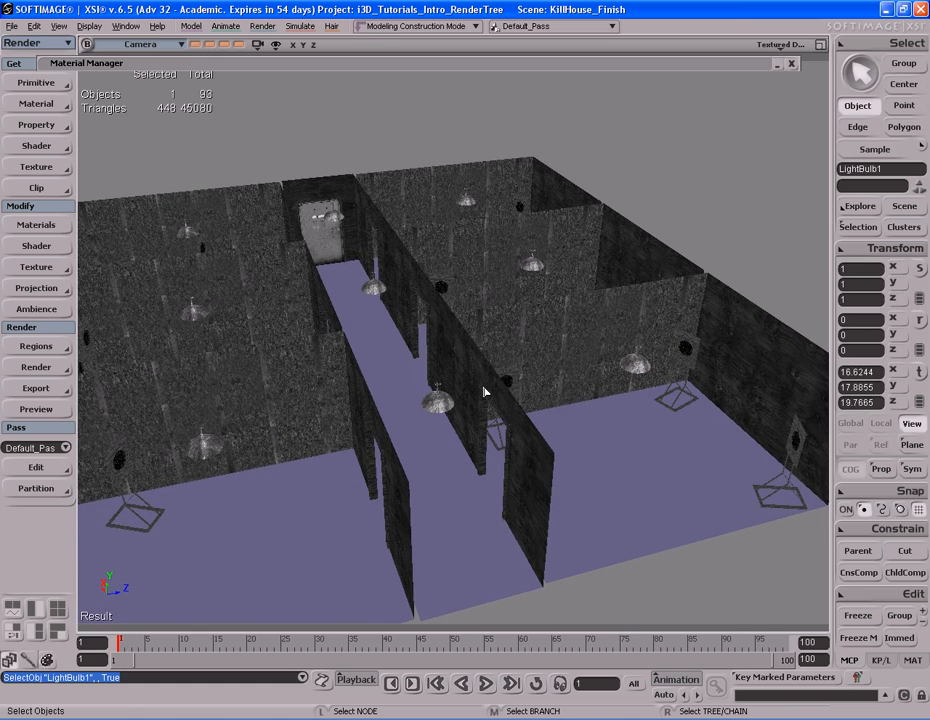